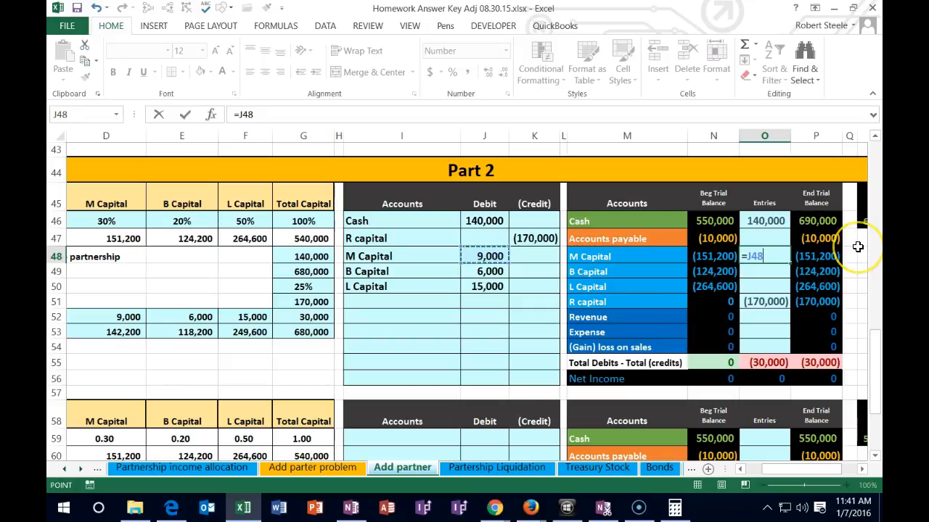
Post the M Capital and B Capital debits to the Part 2 trial balance entries, linking O48 to J48 and O49 to J49
{"action": "key", "text": "Return"}
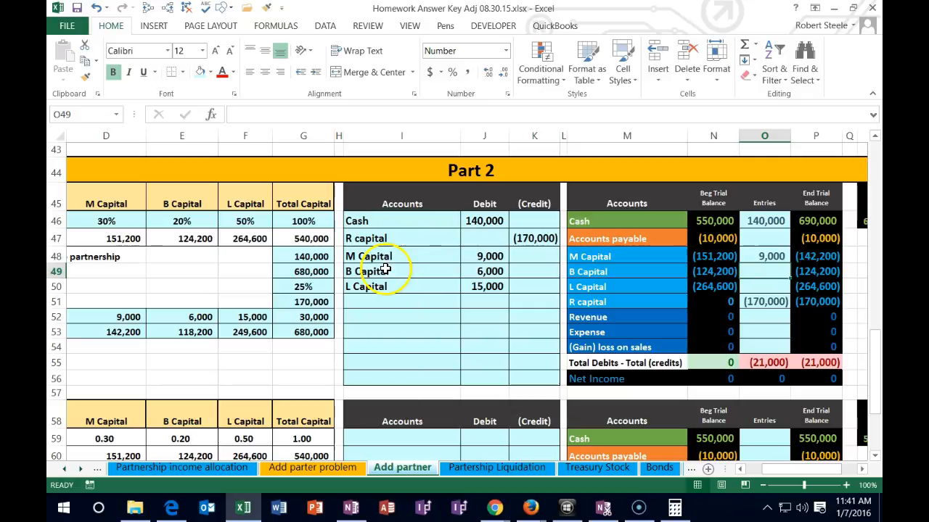
{"action": "left_click", "coordinate": [442, 275]}
{"action": "left_click", "coordinate": [602, 272]}
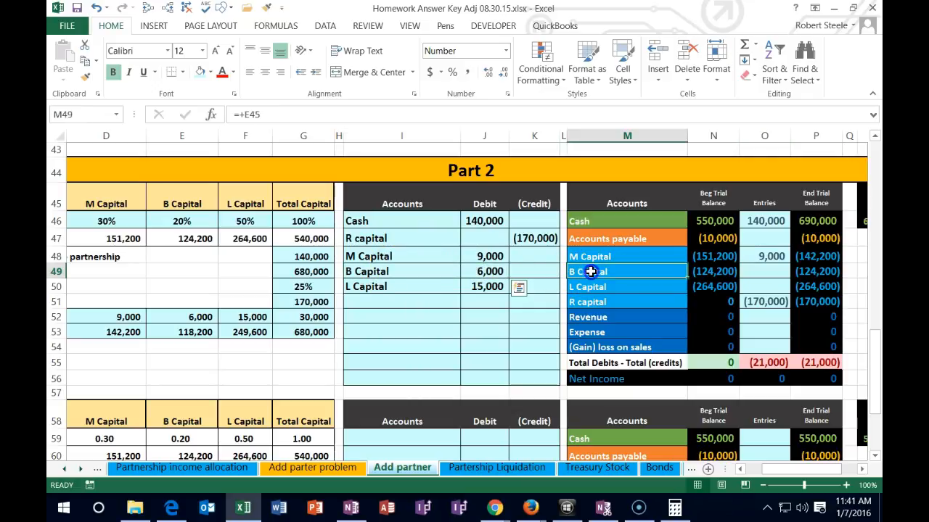
{"action": "left_click", "coordinate": [695, 270]}
{"action": "left_click", "coordinate": [767, 273]}
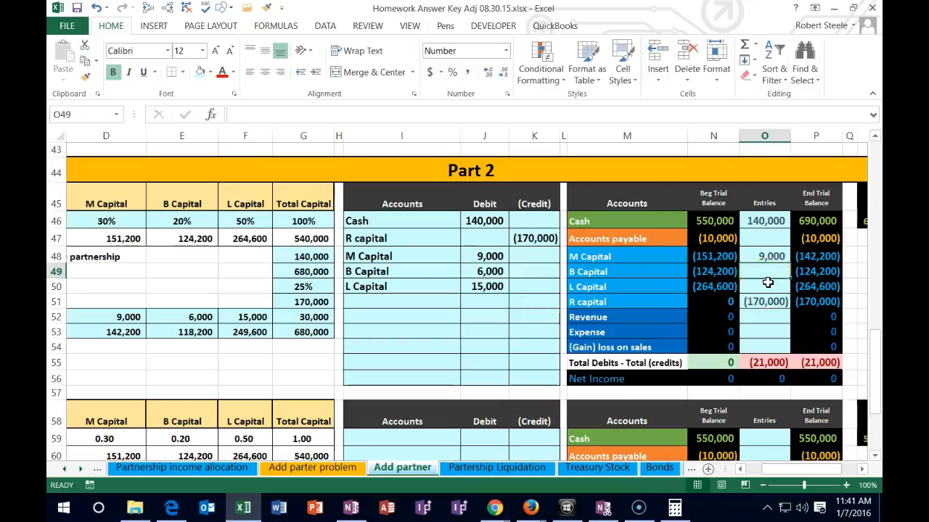
{"action": "type", "text": "="}
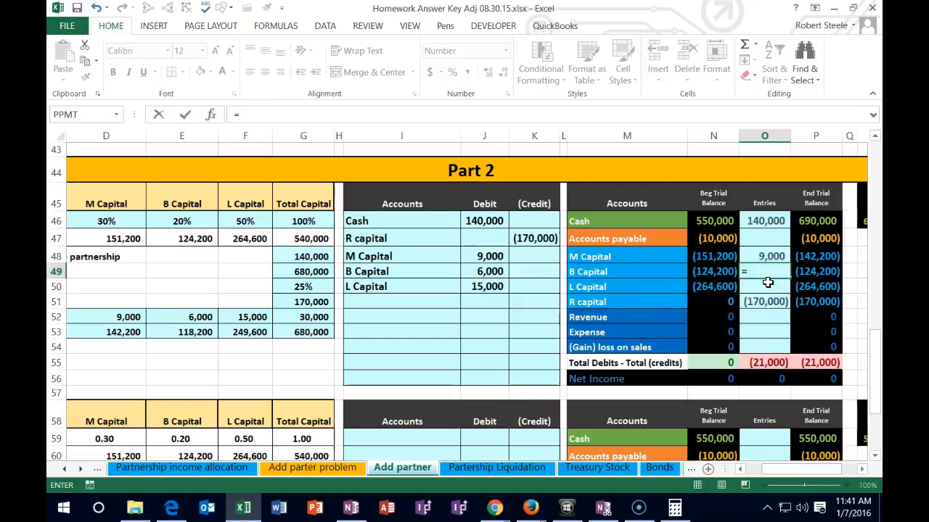
{"action": "left_click", "coordinate": [485, 269]}
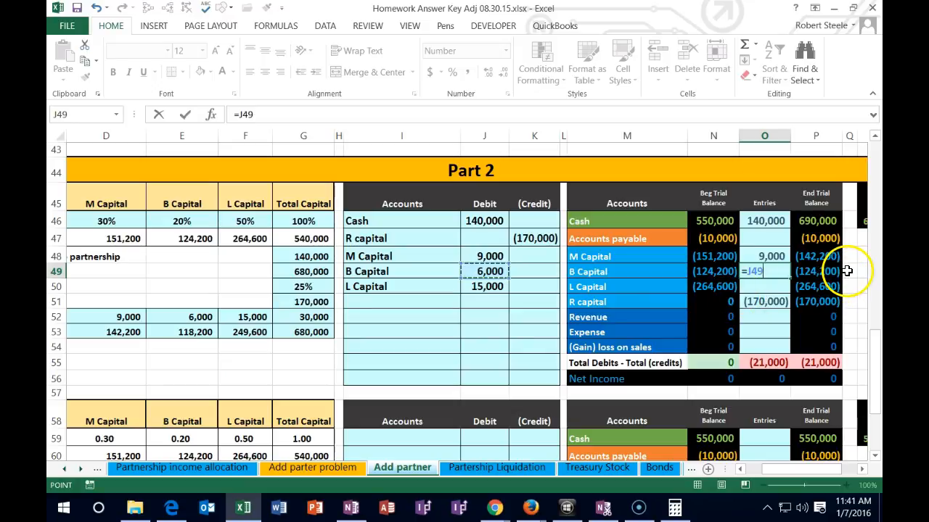
{"action": "key", "text": "Return"}
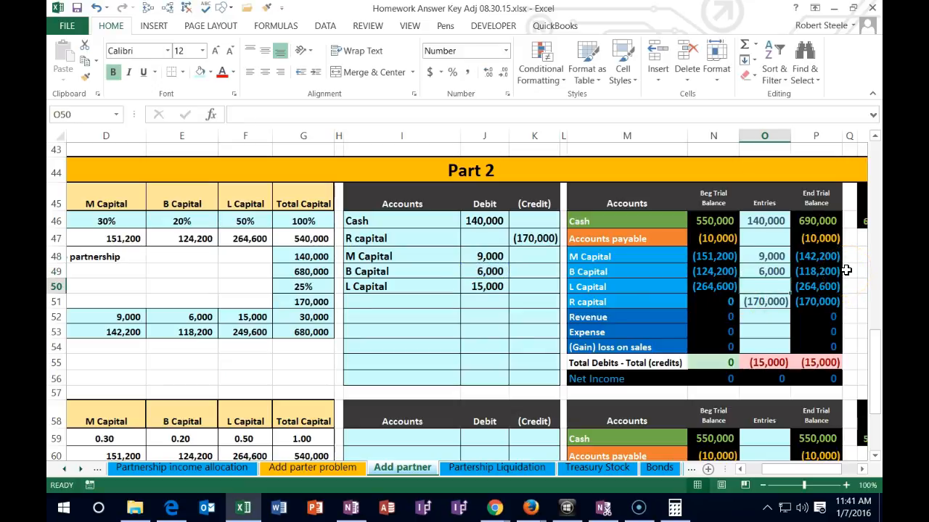
Post the L Capital debit by linking O50 to J50, and compare the ending capital balances with the new total capital in G53
{"action": "left_click_drag", "start_coordinate": [414, 287], "coordinate": [482, 286]}
{"action": "left_click", "coordinate": [618, 287]}
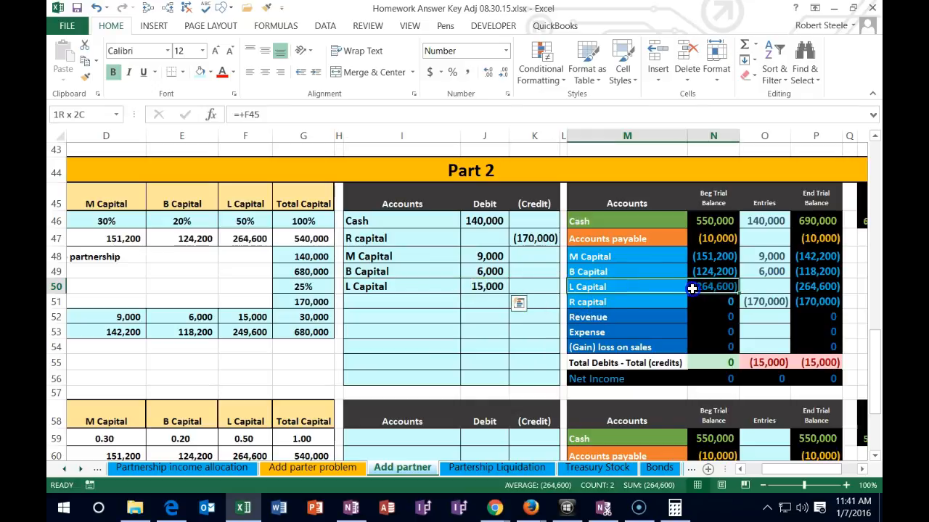
{"action": "left_click", "coordinate": [767, 286]}
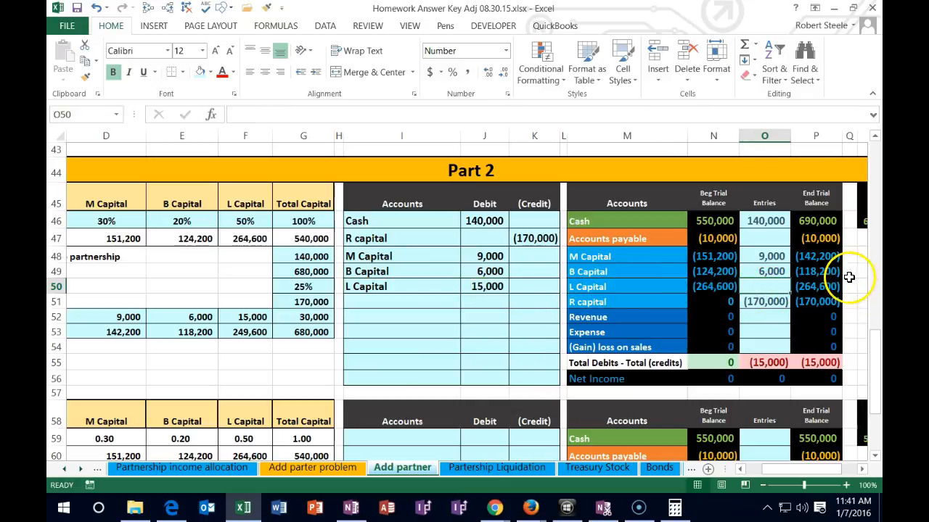
{"action": "type", "text": "="}
{"action": "left_click", "coordinate": [493, 287]}
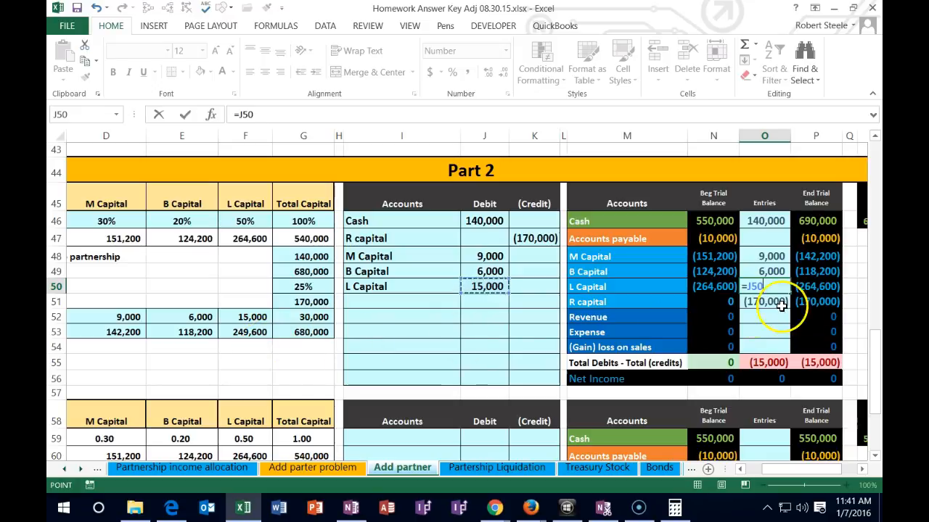
{"action": "key", "text": "Return"}
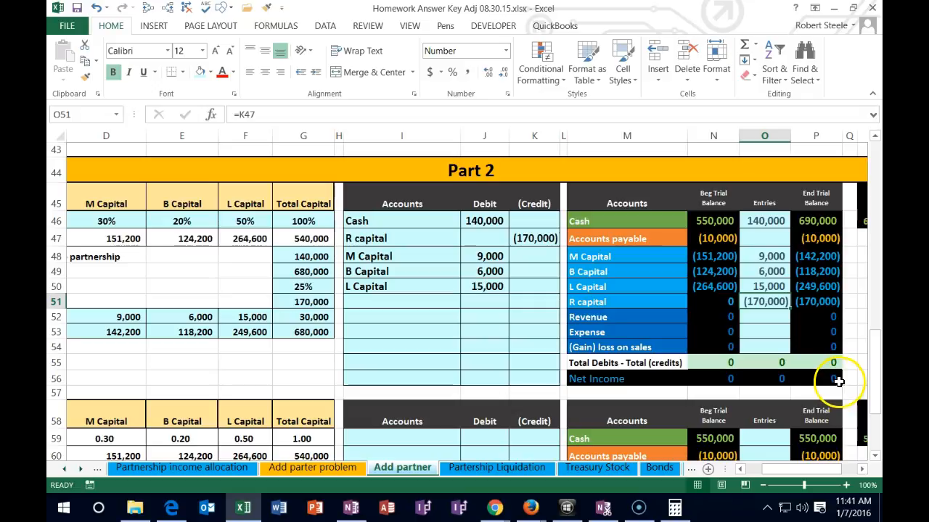
{"action": "left_click_drag", "start_coordinate": [817, 258], "coordinate": [817, 302]}
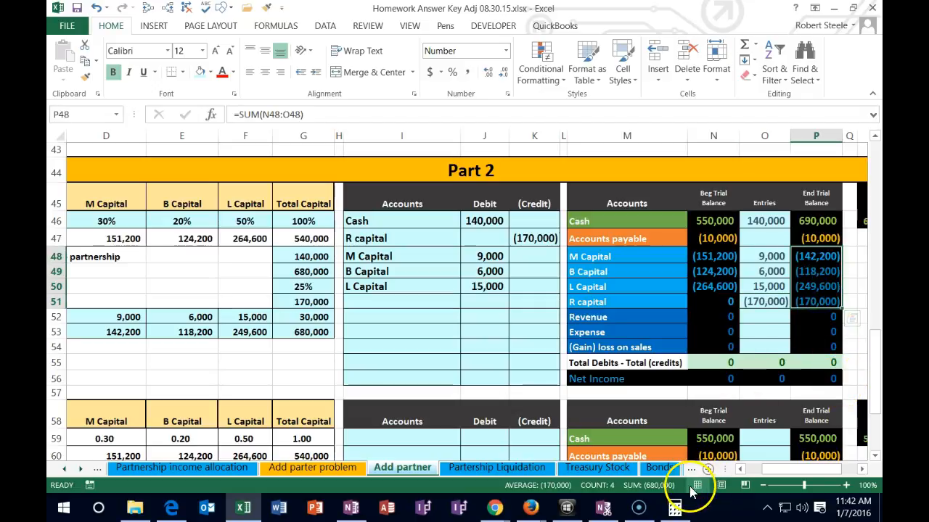
{"action": "left_click", "coordinate": [317, 332]}
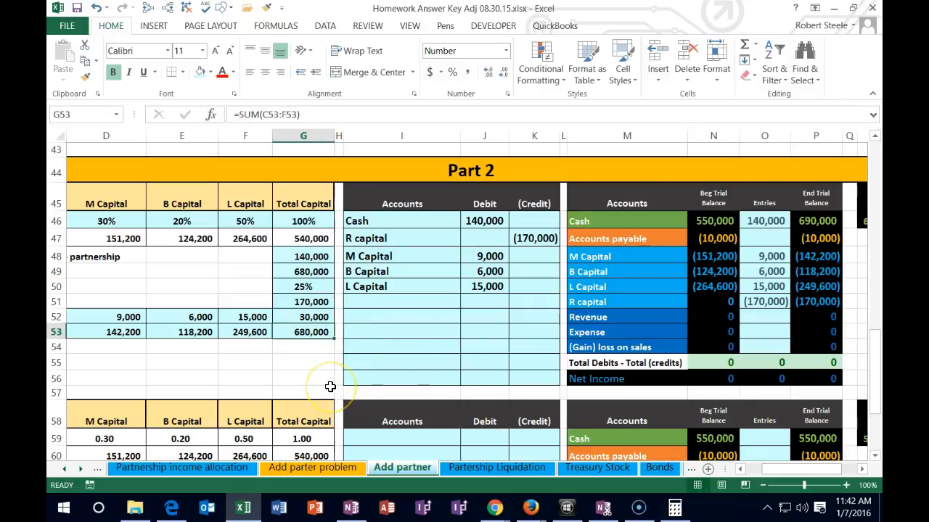
Examine the next problem, adding a partner for a 25% equity interest, and its capital allocation worksheet in rows 58 to 66
{"action": "key", "text": "Down"}
{"action": "key", "text": "Down"}
{"action": "key", "text": "Left"}
{"action": "key", "text": "Left"}
{"action": "key", "text": "Left"}
{"action": "key", "text": "Left"}
{"action": "key", "text": "Left"}
{"action": "key", "text": "Left"}
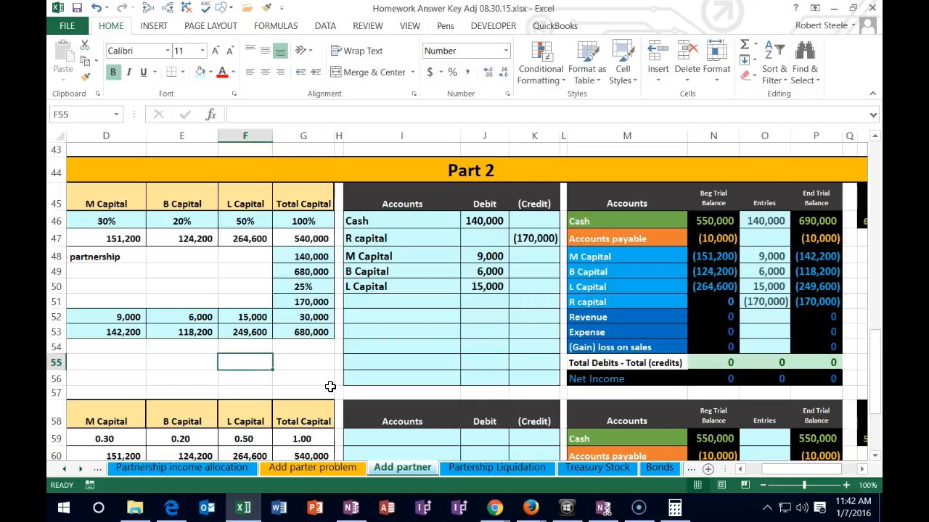
{"action": "scroll", "coordinate": [352, 366], "scroll_direction": "down", "scroll_amount": 3}
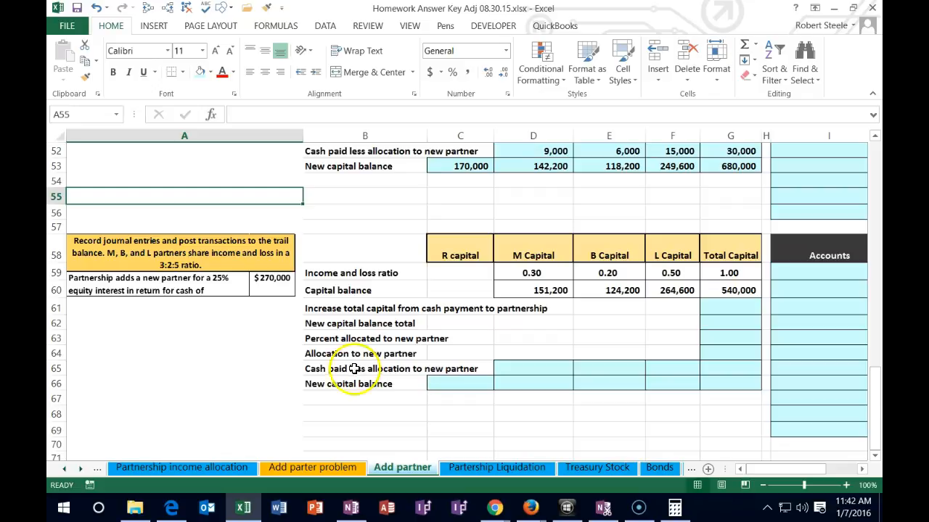
{"action": "scroll", "coordinate": [279, 328], "scroll_direction": "up", "scroll_amount": 3}
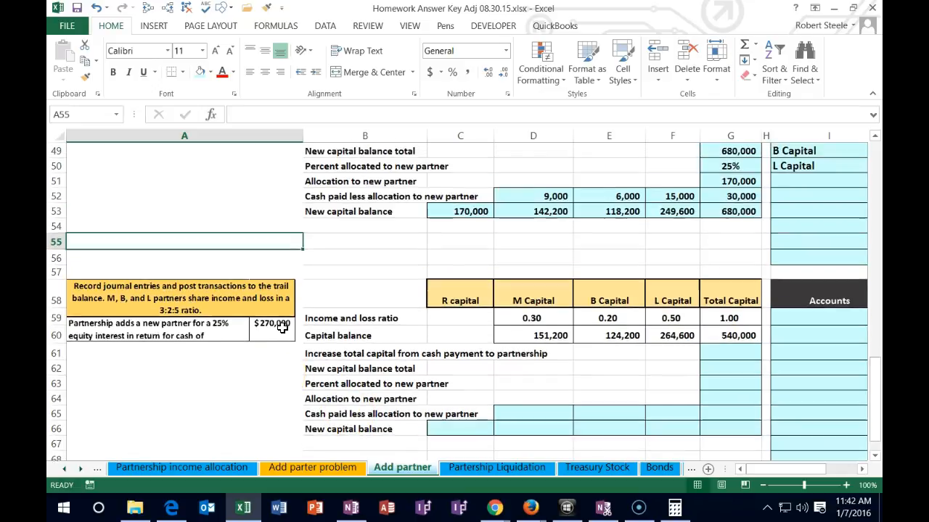
{"action": "scroll", "coordinate": [275, 286], "scroll_direction": "down", "scroll_amount": 3}
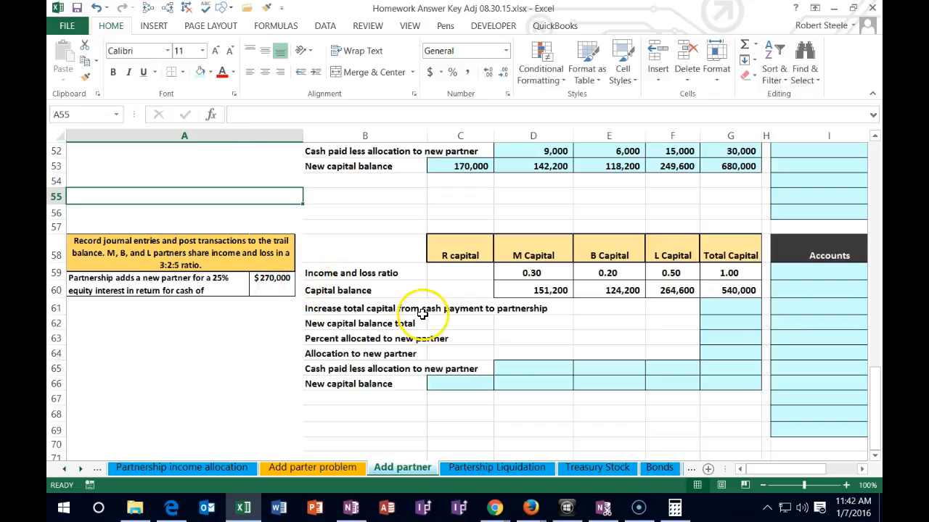
{"action": "left_click", "coordinate": [265, 320]}
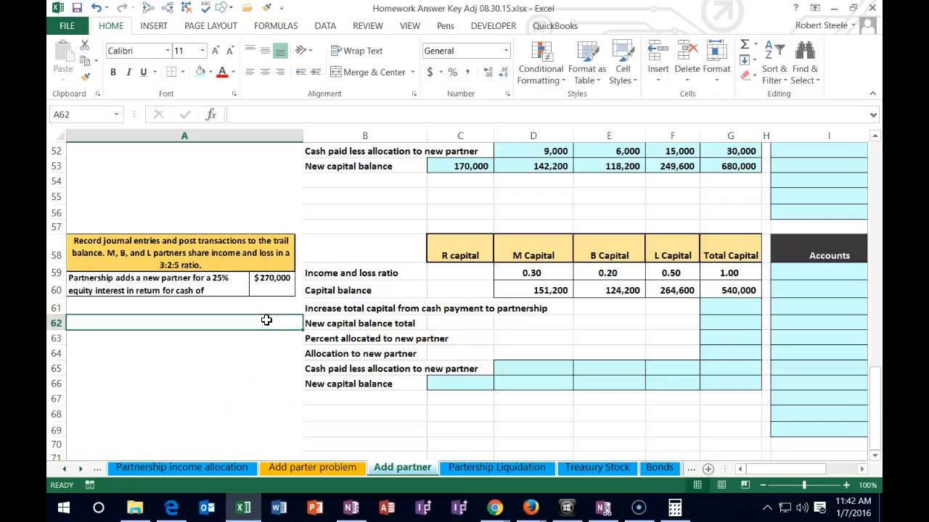
Examine the beginning trial balance for the next problem, covering the M, B, L and R capital accounts and Cash
{"action": "key", "text": "Right"}
{"action": "key", "text": "Right"}
{"action": "key", "text": "Right"}
{"action": "key", "text": "Right"}
{"action": "key", "text": "Right"}
{"action": "key", "text": "Right"}
{"action": "key", "text": "Right"}
{"action": "key", "text": "Right"}
{"action": "key", "text": "Right"}
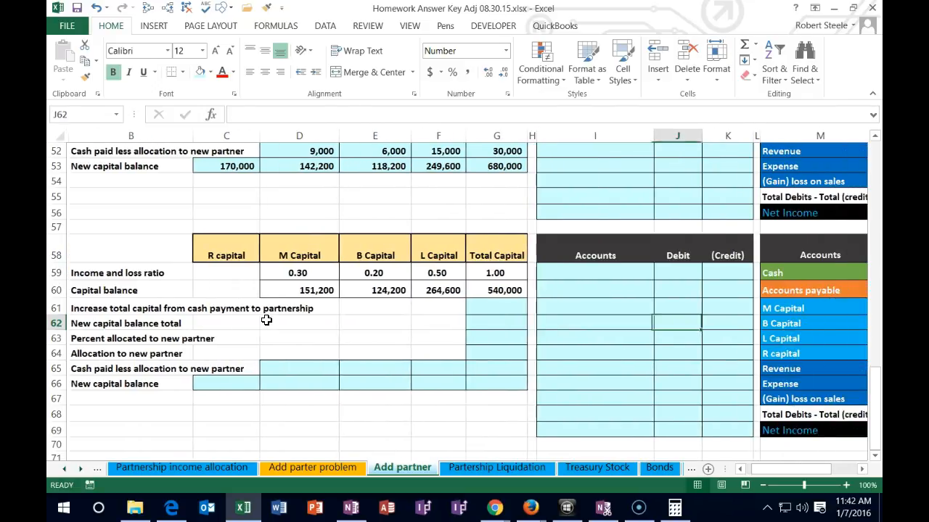
{"action": "key", "text": "Right"}
{"action": "key", "text": "Right"}
{"action": "key", "text": "Right"}
{"action": "key", "text": "Right"}
{"action": "key", "text": "Right"}
{"action": "key", "text": "Right"}
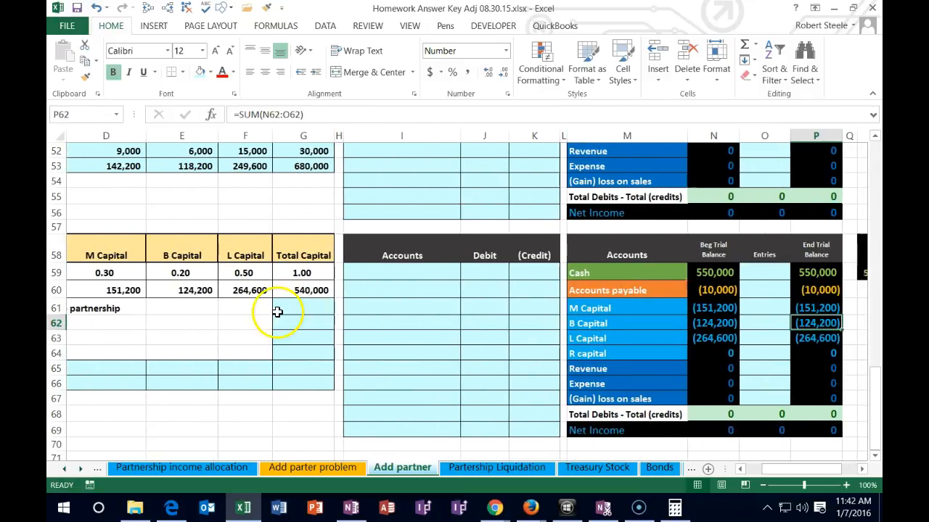
{"action": "left_click_drag", "start_coordinate": [573, 308], "coordinate": [706, 335]}
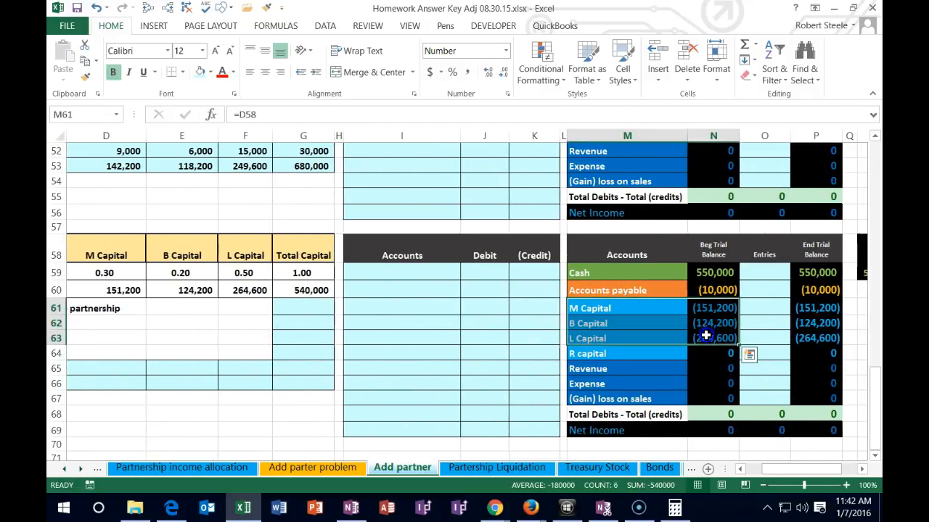
{"action": "left_click", "coordinate": [665, 353]}
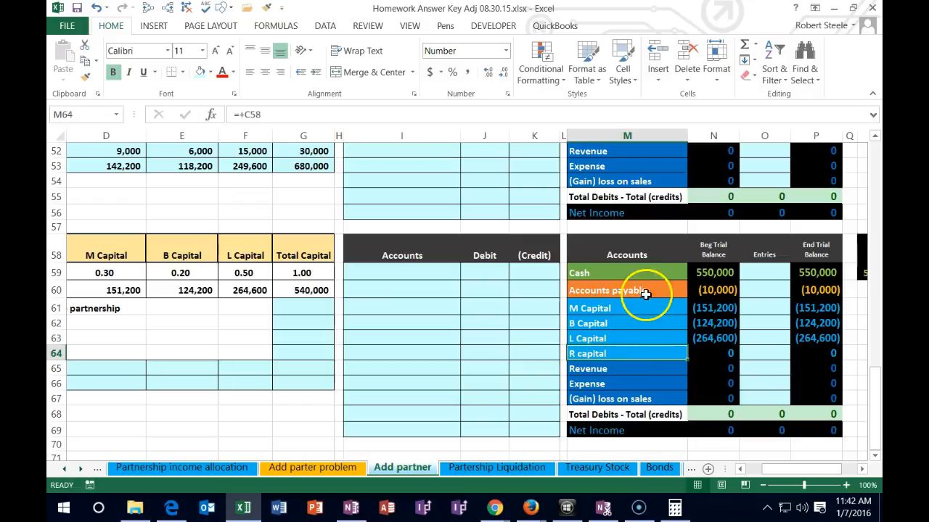
{"action": "left_click_drag", "start_coordinate": [610, 273], "coordinate": [709, 274]}
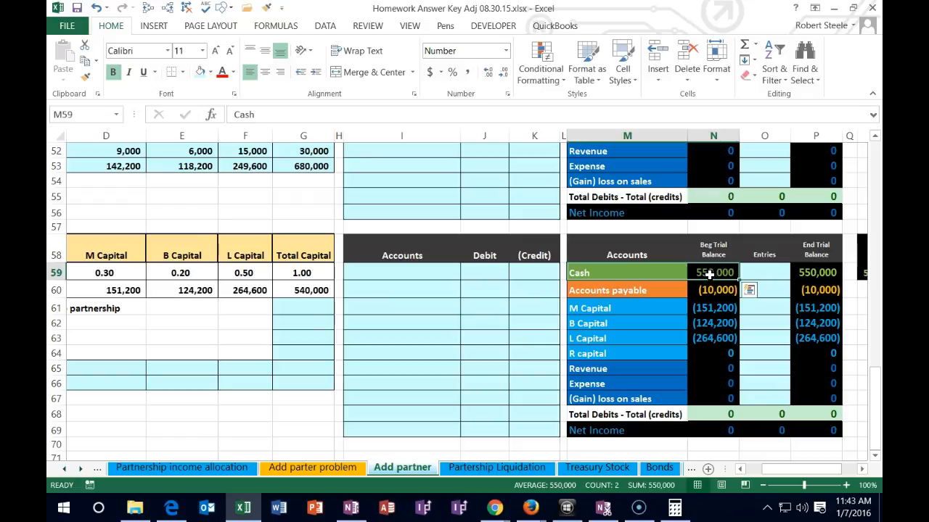
Copy the Cash account name from the trial balance into journal entry cell I59 as values only
{"action": "left_click", "coordinate": [644, 273]}
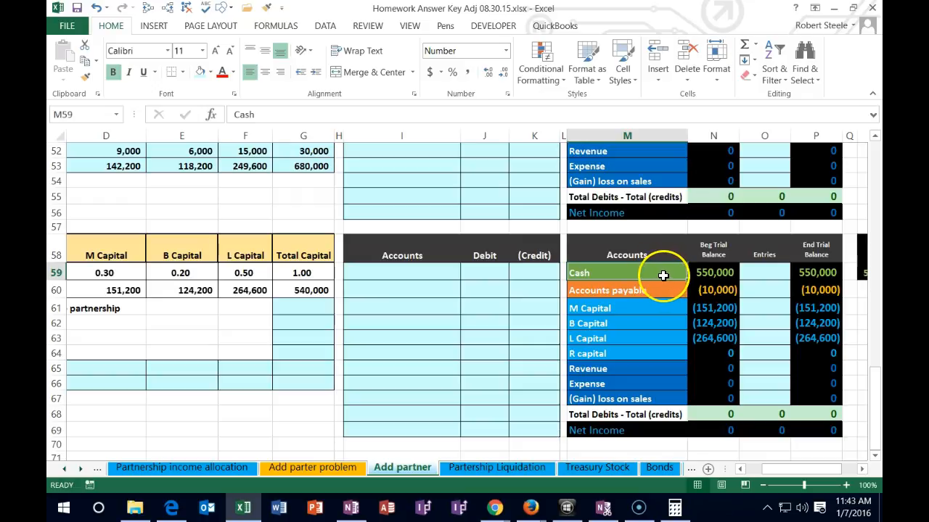
{"action": "right_click", "coordinate": [666, 279]}
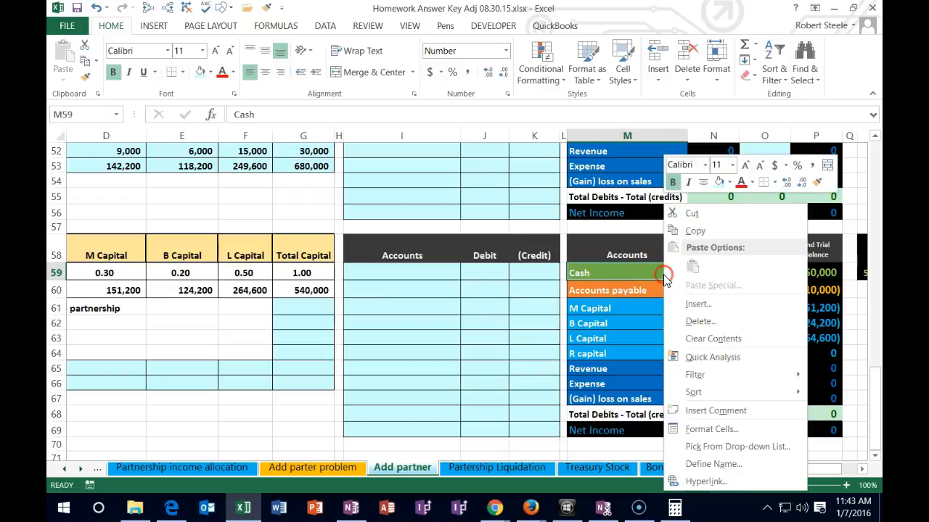
{"action": "left_click", "coordinate": [681, 231]}
{"action": "left_click", "coordinate": [404, 272]}
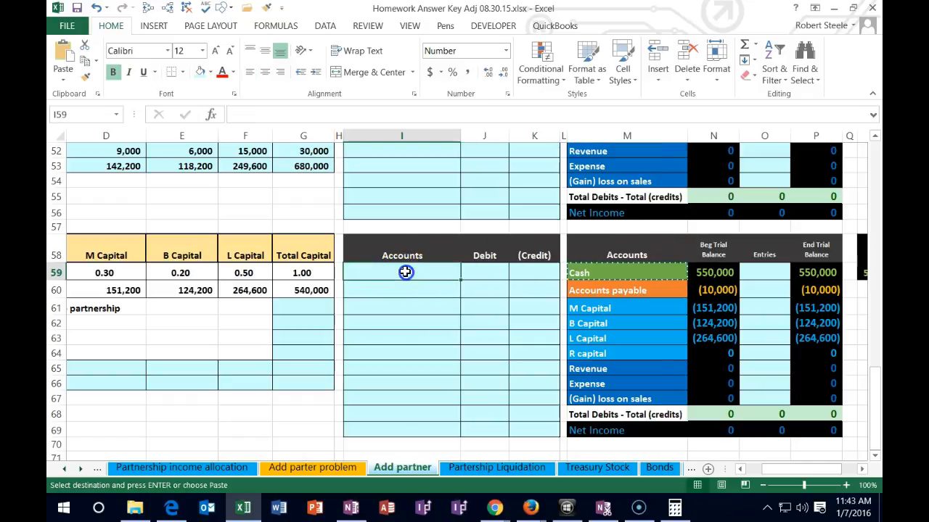
{"action": "right_click", "coordinate": [404, 272]}
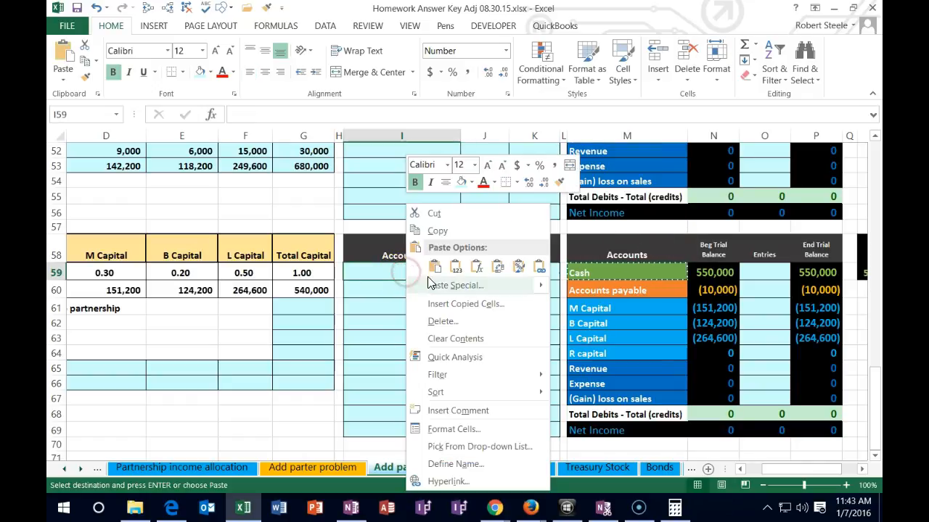
{"action": "left_click", "coordinate": [456, 271]}
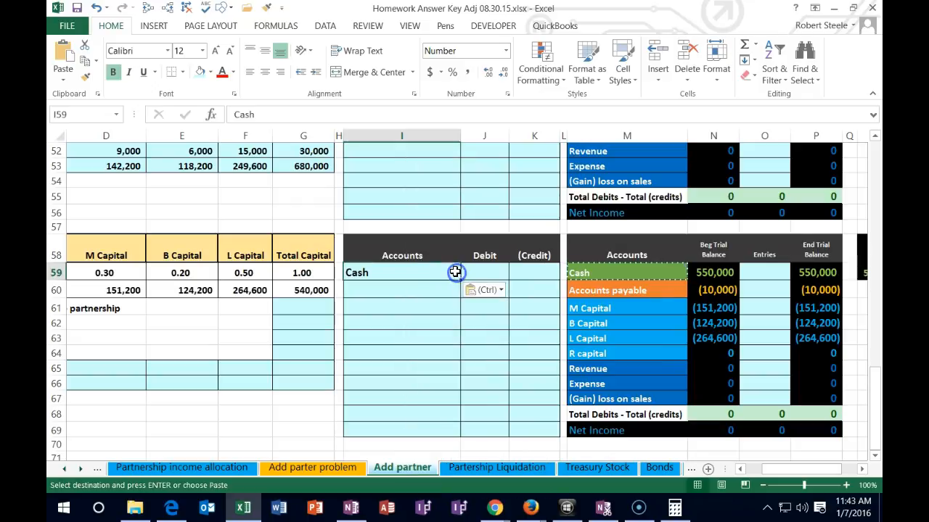
Enter 270,000 as the Cash debit in J59, using the cash amount given in the problem
{"action": "left_click", "coordinate": [475, 271]}
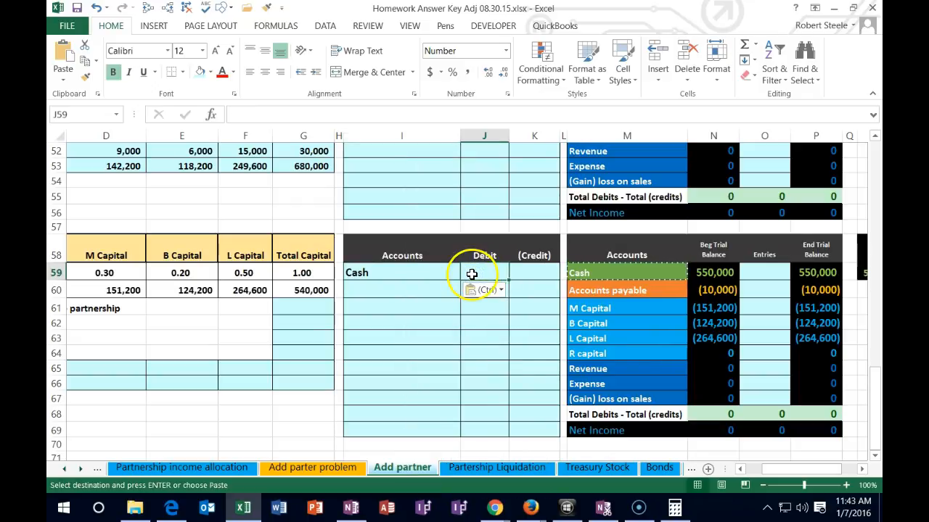
{"action": "left_click_drag", "start_coordinate": [791, 476], "coordinate": [771, 470]}
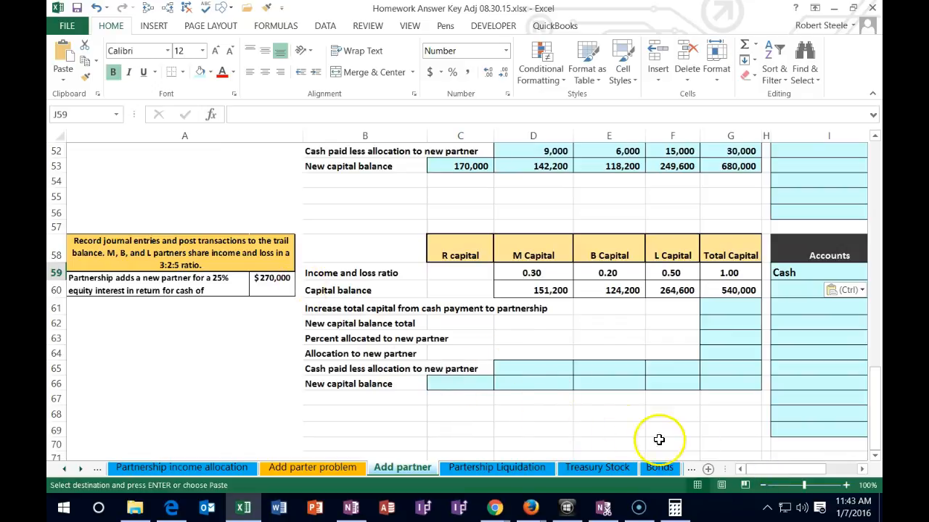
{"action": "left_click_drag", "start_coordinate": [766, 470], "coordinate": [773, 470]}
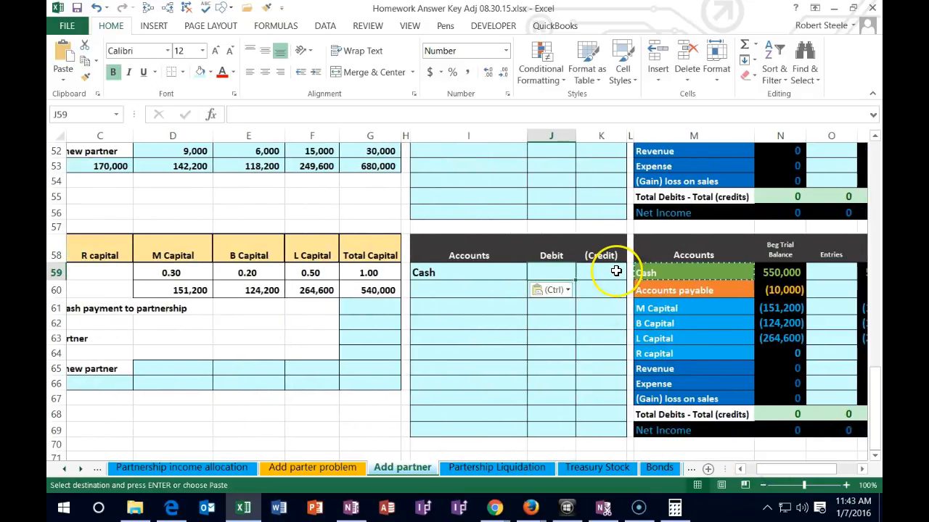
{"action": "type", "text": "270,"}
{"action": "type", "text": "000"}
{"action": "key", "text": "Return"}
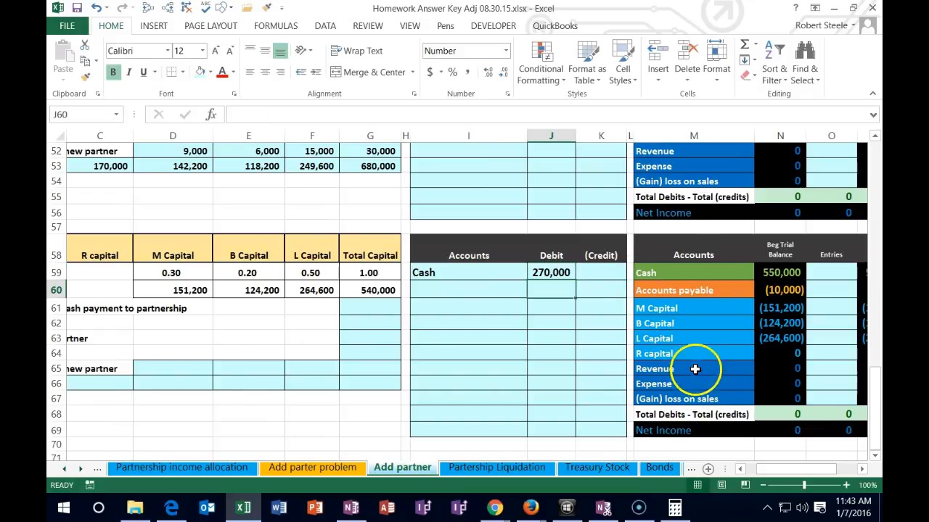
Copy the R capital account name from the trial balance into journal entry cell I60 as values only
{"action": "left_click_drag", "start_coordinate": [659, 353], "coordinate": [767, 352]}
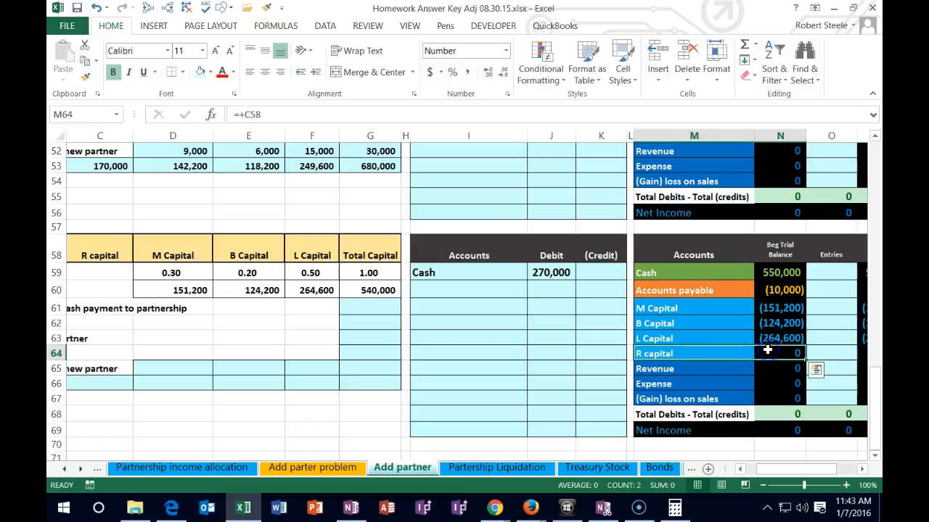
{"action": "left_click_drag", "start_coordinate": [723, 311], "coordinate": [765, 352]}
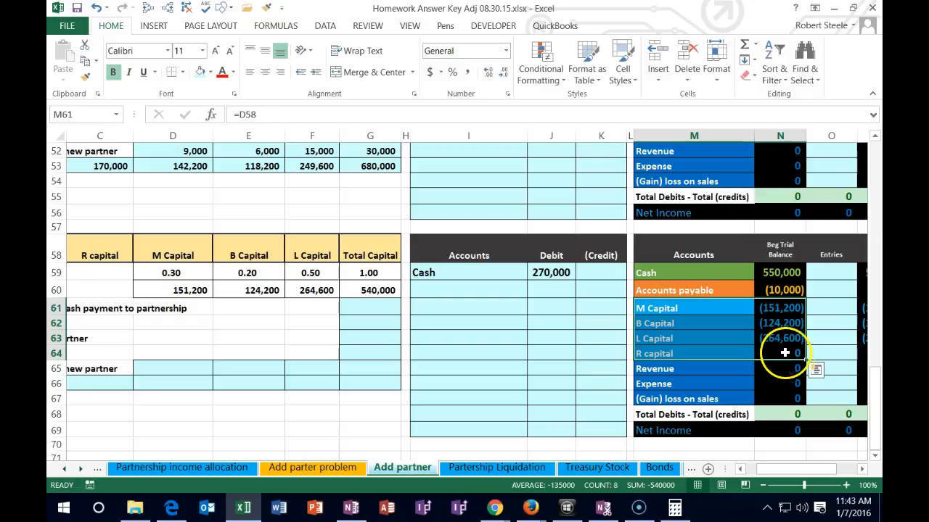
{"action": "left_click", "coordinate": [734, 353]}
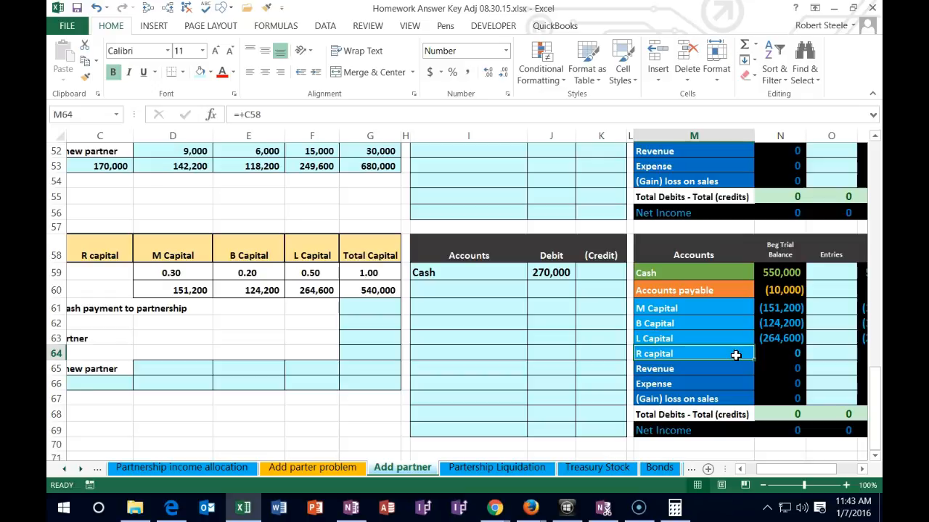
{"action": "right_click", "coordinate": [735, 355]}
{"action": "left_click", "coordinate": [771, 95]}
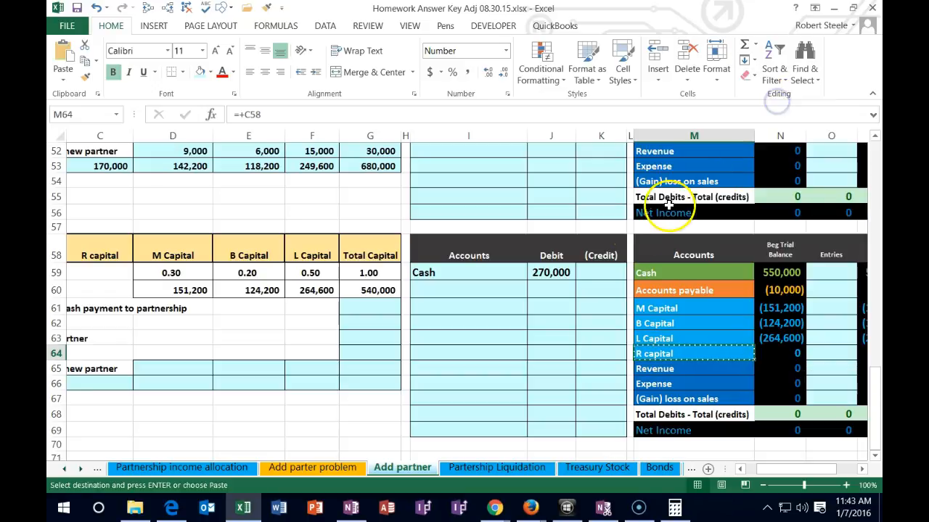
{"action": "left_click", "coordinate": [489, 292]}
{"action": "right_click", "coordinate": [490, 290]}
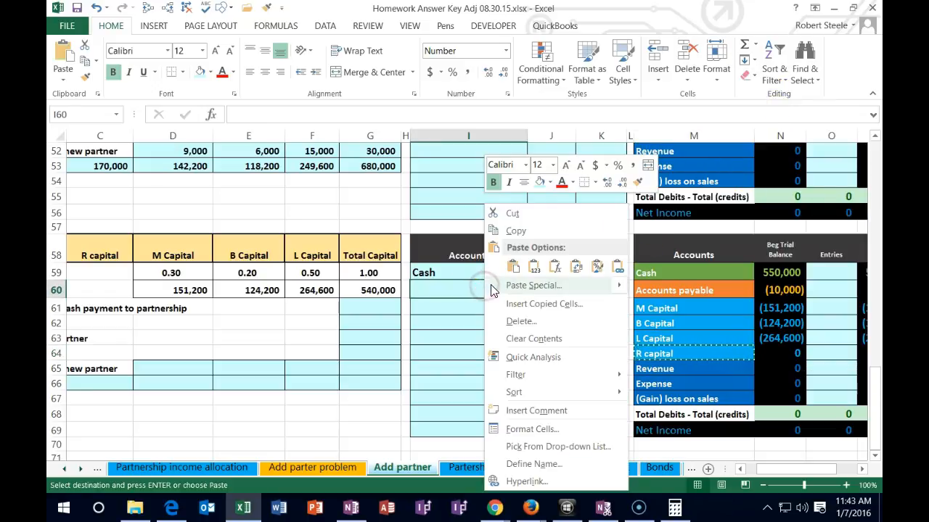
{"action": "left_click", "coordinate": [534, 266]}
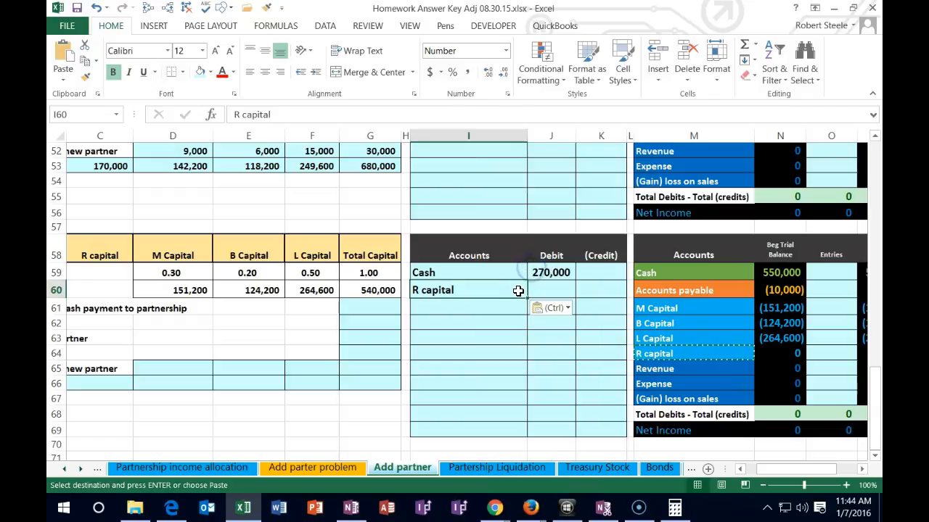
Examine the ending trial balance column for this problem and the Cash debit in J59
{"action": "key", "text": "Right"}
{"action": "key", "text": "Right"}
{"action": "key", "text": "Right"}
{"action": "key", "text": "Right"}
{"action": "key", "text": "Right"}
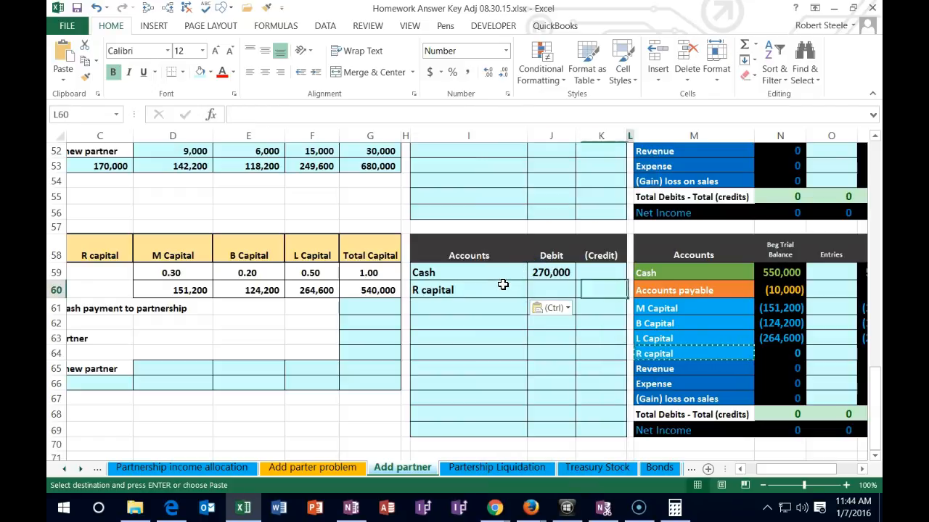
{"action": "key", "text": "Right"}
{"action": "key", "text": "Right"}
{"action": "key", "text": "Right"}
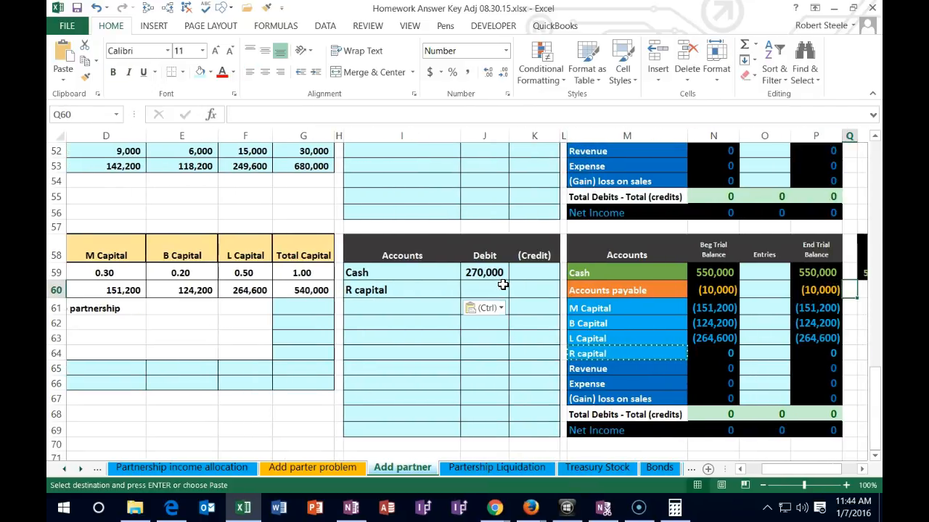
{"action": "left_click", "coordinate": [493, 273]}
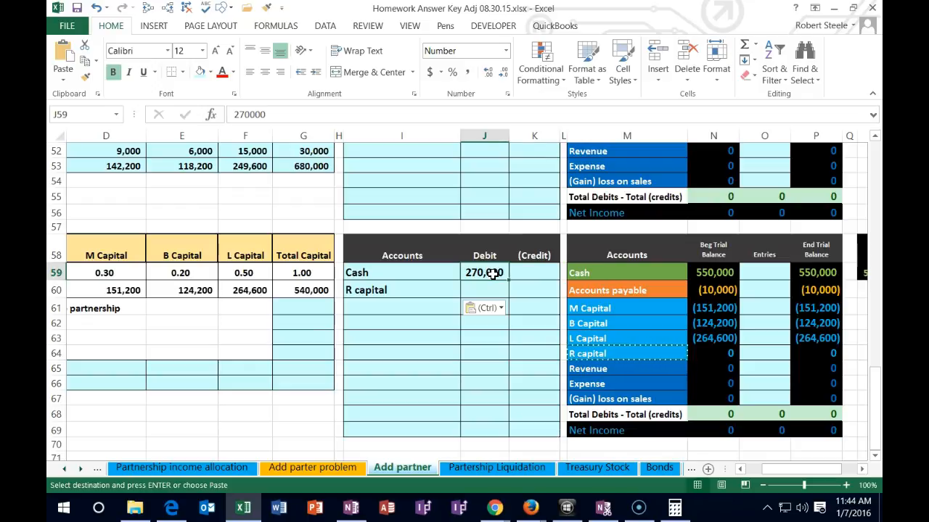
In Calculator, subtract 10,000 from 550,000 and compare the result with the sum of the capital balances in P61:P63 of the Excel worksheet
{"action": "left_click", "coordinate": [675, 508]}
{"action": "left_click_drag", "start_coordinate": [709, 37], "coordinate": [345, 15]}
{"action": "left_click", "coordinate": [346, 251]}
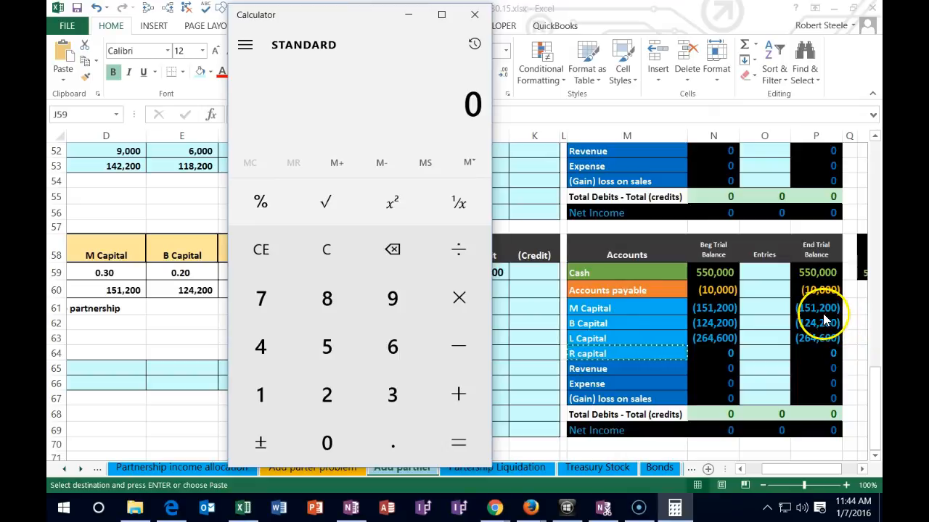
{"action": "type", "text": "550000 - 10,000"}
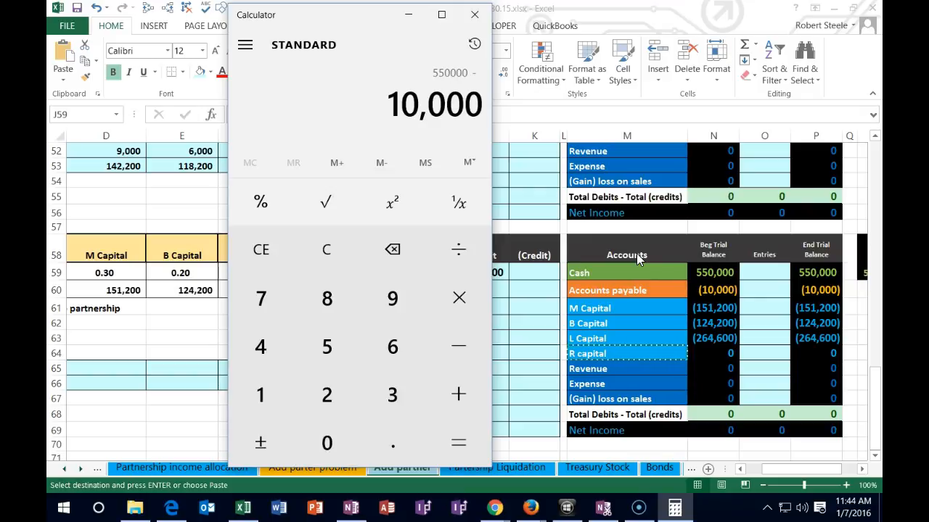
{"action": "key", "text": "Return"}
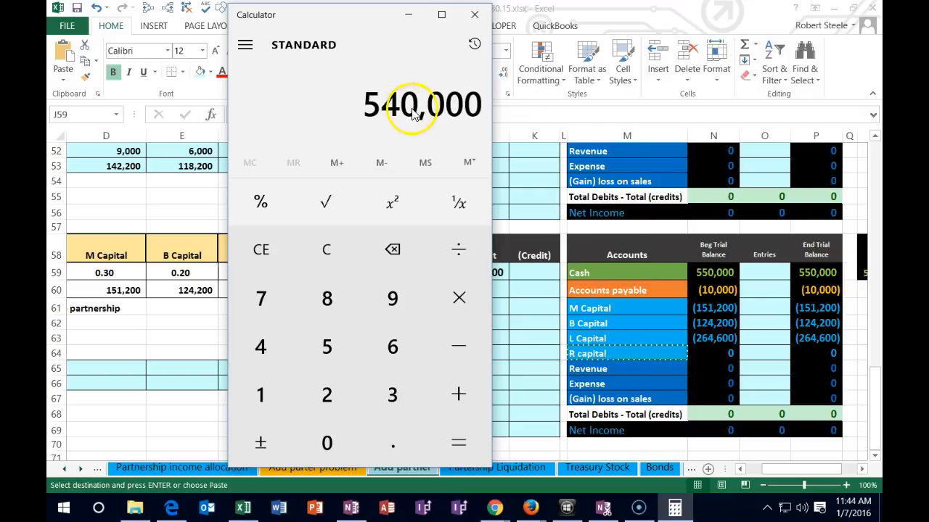
{"action": "key", "text": "alt+Tab"}
{"action": "left_click_drag", "start_coordinate": [825, 312], "coordinate": [823, 340]}
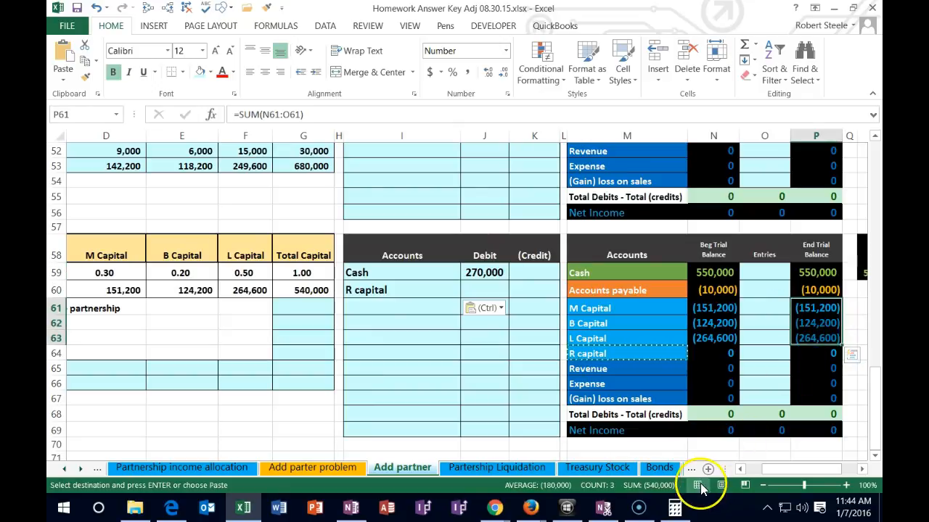
Return to Calculator, multiply the net assets figure by 0.25, and close the calculator
{"action": "left_click", "coordinate": [675, 510]}
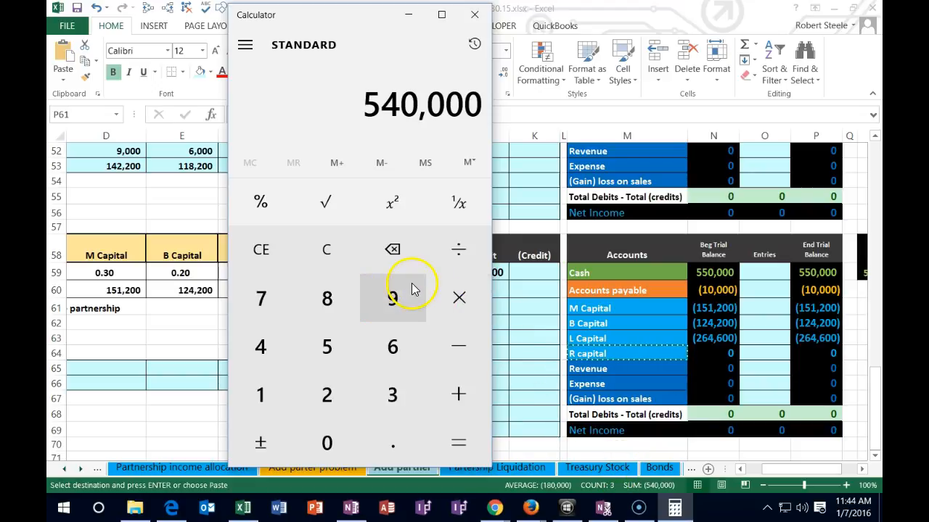
{"action": "type", "text": ".25"}
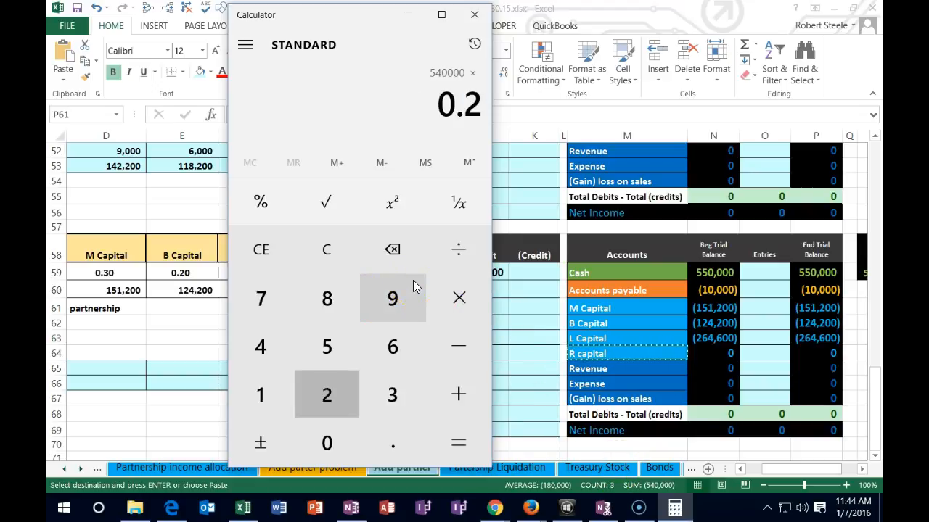
{"action": "key", "text": "Return"}
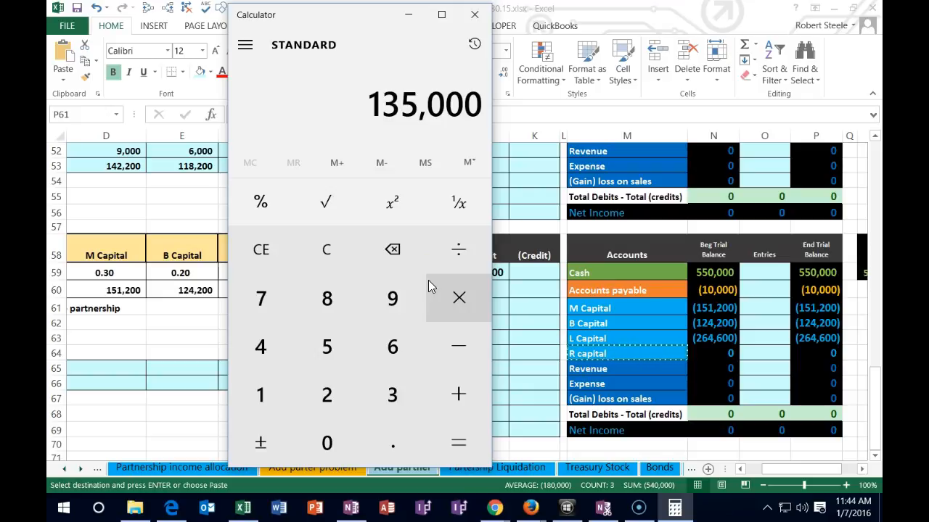
{"action": "left_click", "coordinate": [473, 15]}
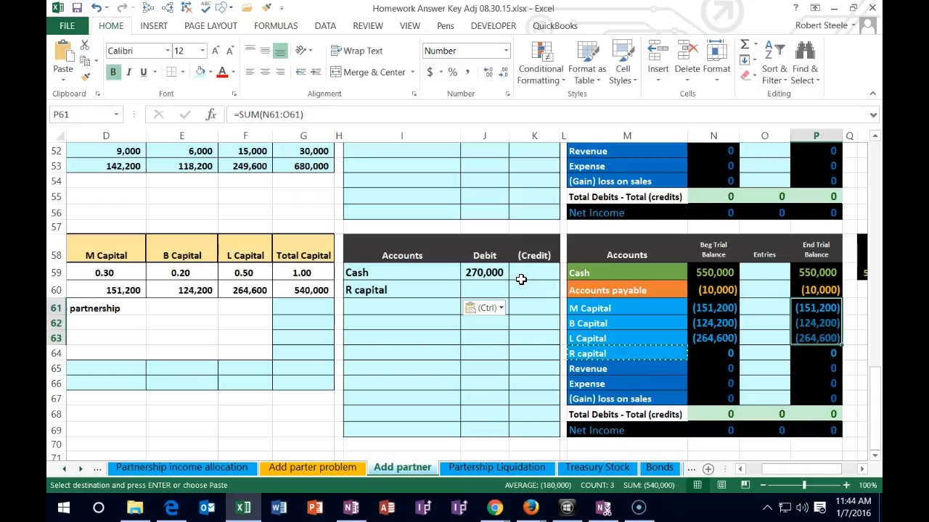
Examine the M, B and L capital balances in D60:F60 and their total in G60 of the allocation worksheet
{"action": "left_click", "coordinate": [428, 291]}
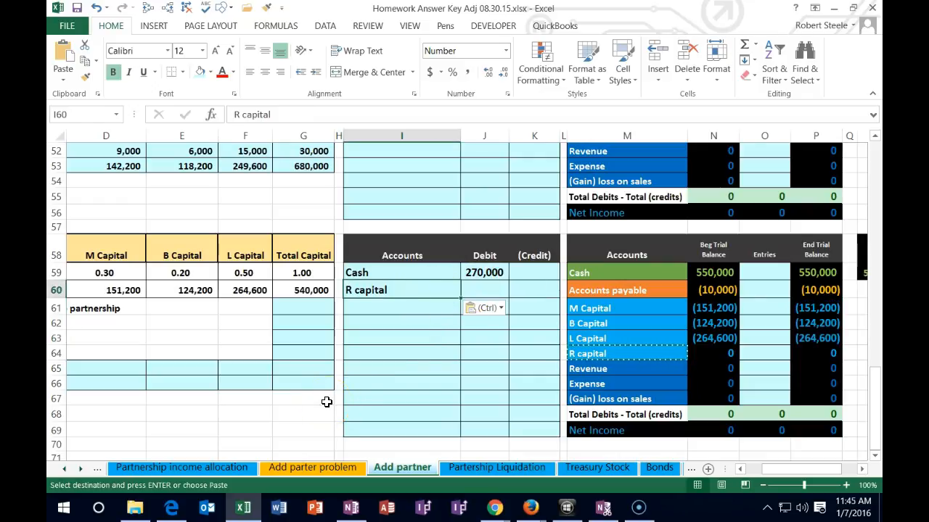
{"action": "key", "text": "Left"}
{"action": "key", "text": "Left"}
{"action": "key", "text": "Left"}
{"action": "key", "text": "Left"}
{"action": "key", "text": "Left"}
{"action": "key", "text": "Left"}
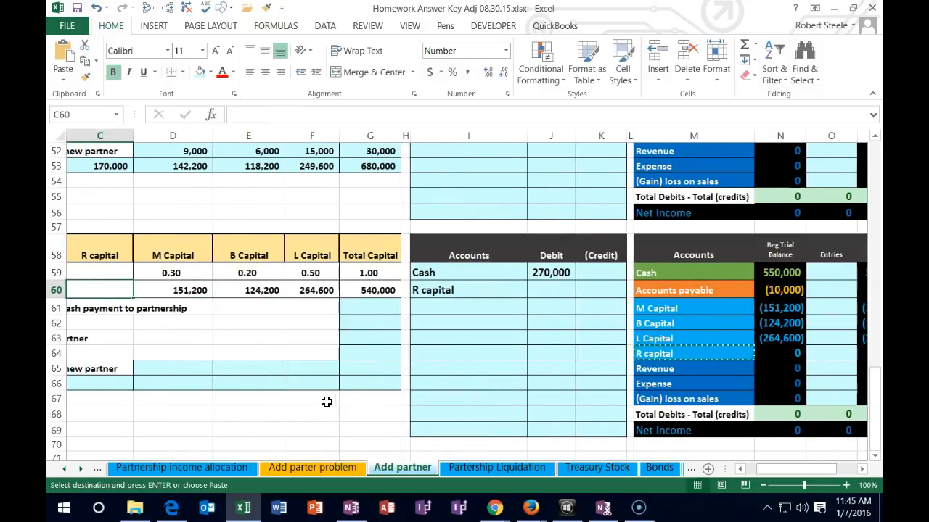
{"action": "key", "text": "Left"}
{"action": "key", "text": "Left"}
{"action": "key", "text": "Right"}
{"action": "key", "text": "Right"}
{"action": "key", "text": "Right"}
{"action": "key", "text": "Right"}
{"action": "key", "text": "Right"}
{"action": "key", "text": "Right"}
{"action": "key", "text": "Down"}
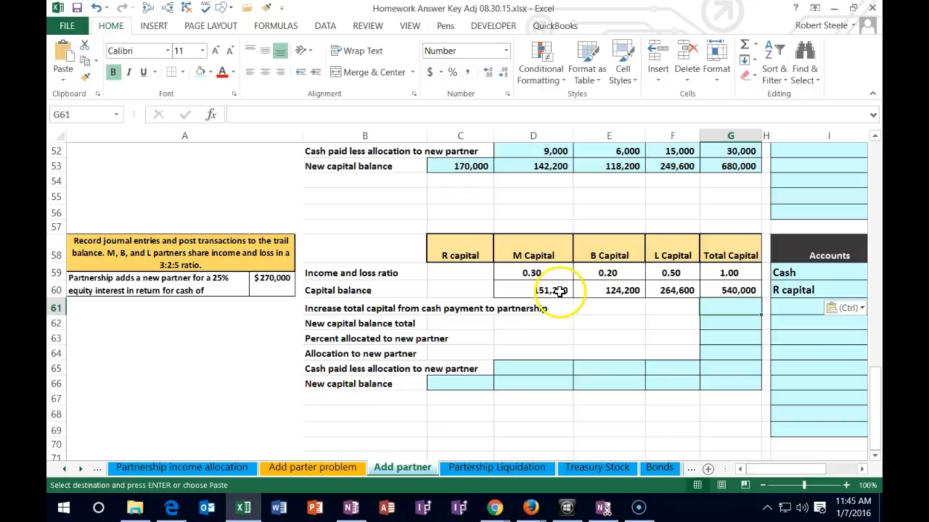
{"action": "left_click_drag", "start_coordinate": [543, 291], "coordinate": [655, 290]}
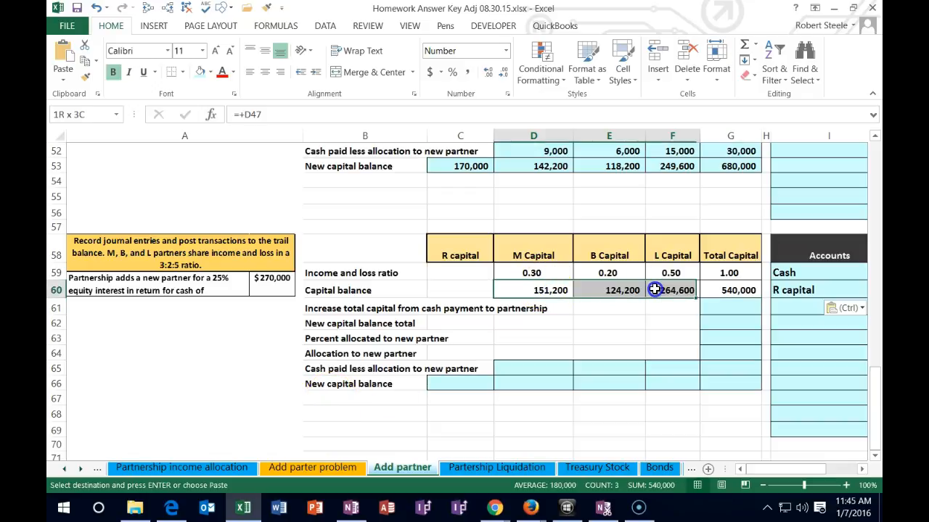
{"action": "left_click", "coordinate": [734, 290]}
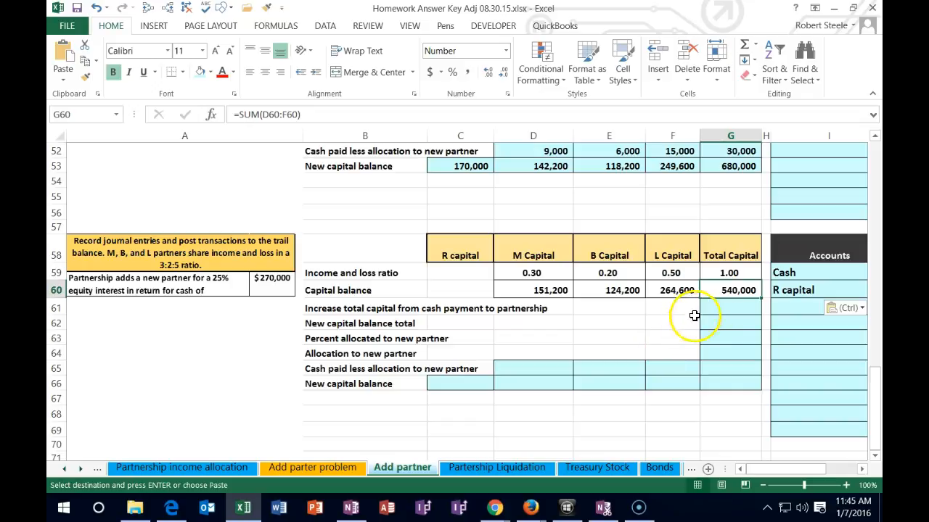
Enter 270,000 in G61 as the increase in total capital from the cash payment to the partnership
{"action": "left_click", "coordinate": [722, 308]}
{"action": "type", "text": "270000"}
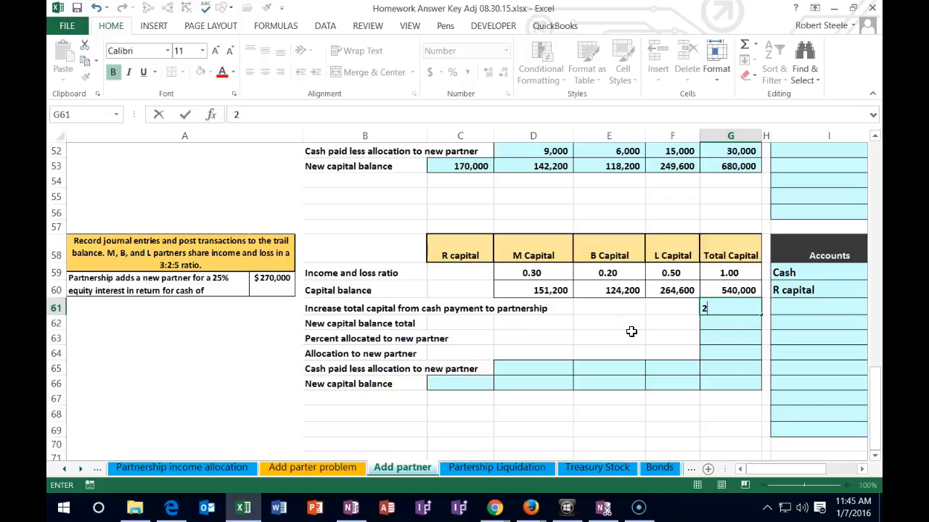
{"action": "key", "text": "Return"}
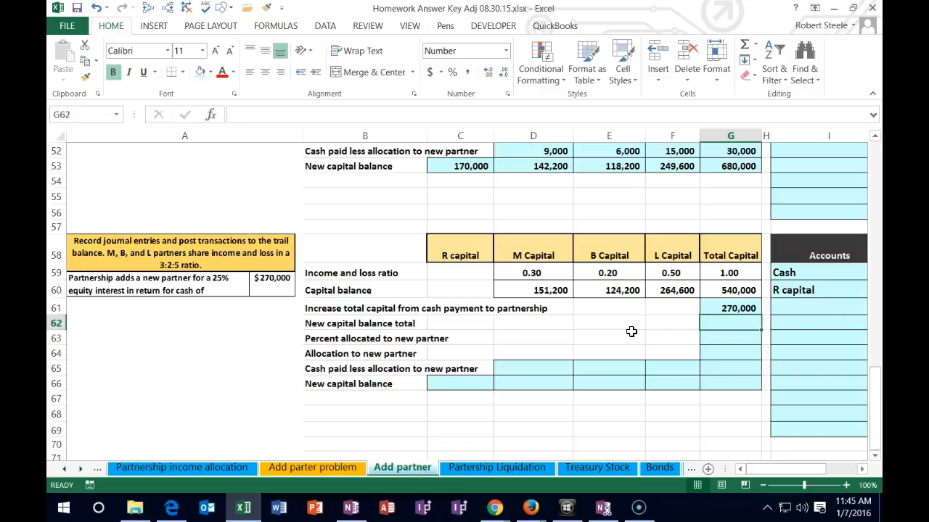
Calculate the new capital balance total in G62 with the formula =G60+G61
{"action": "type", "text": "="}
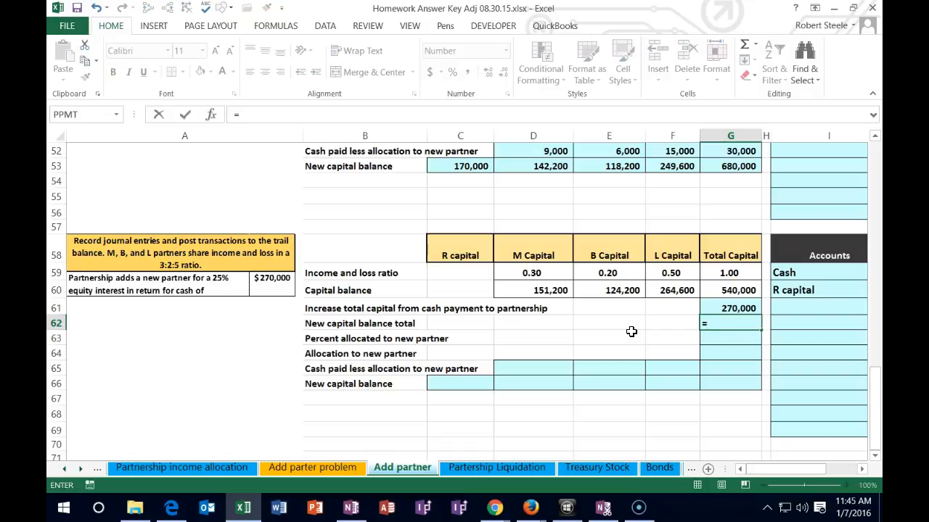
{"action": "left_click", "coordinate": [729, 291]}
{"action": "type", "text": "+"}
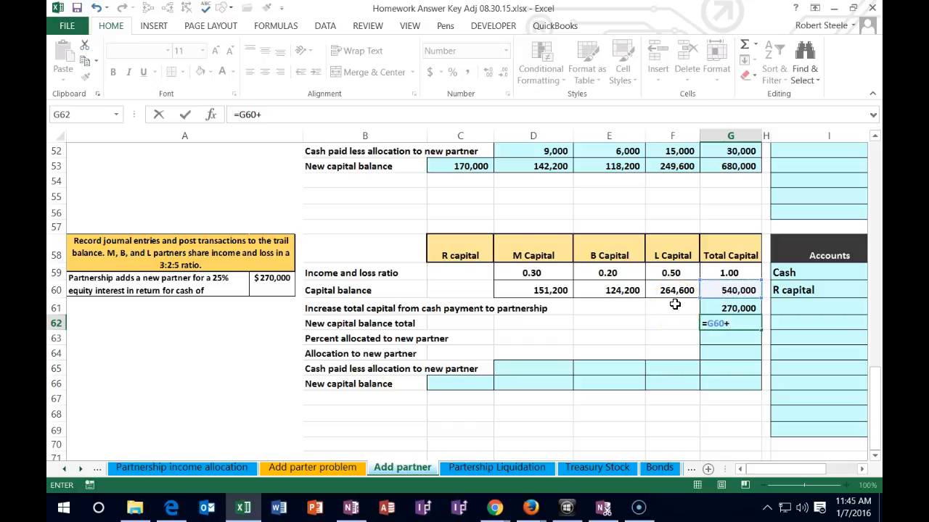
{"action": "left_click", "coordinate": [713, 310]}
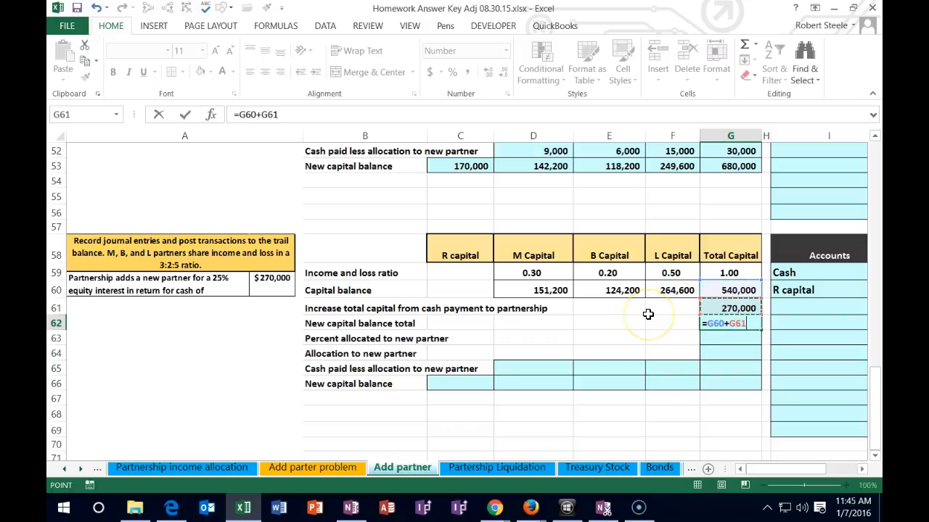
{"action": "key", "text": "Return"}
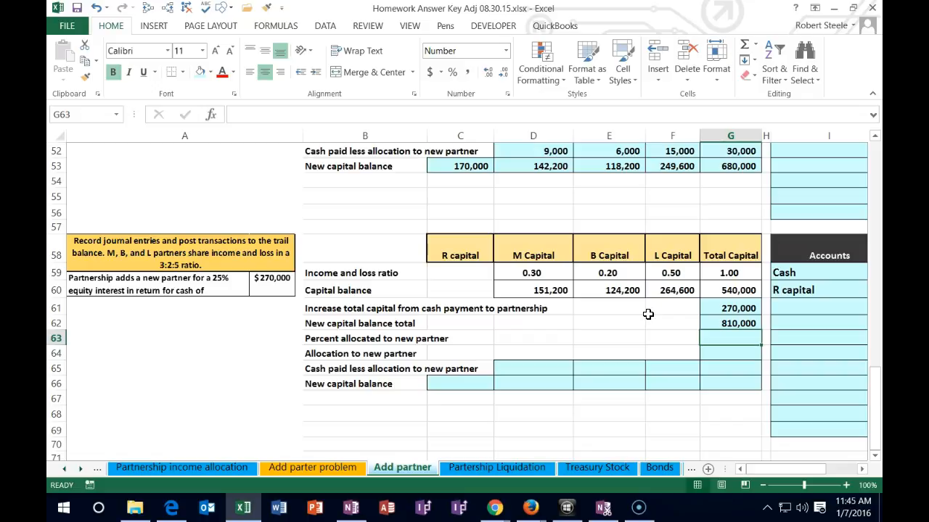
Enter .25 in G63 as the percent allocated to the new partner and format it as a percentage
{"action": "type", "text": ".25"}
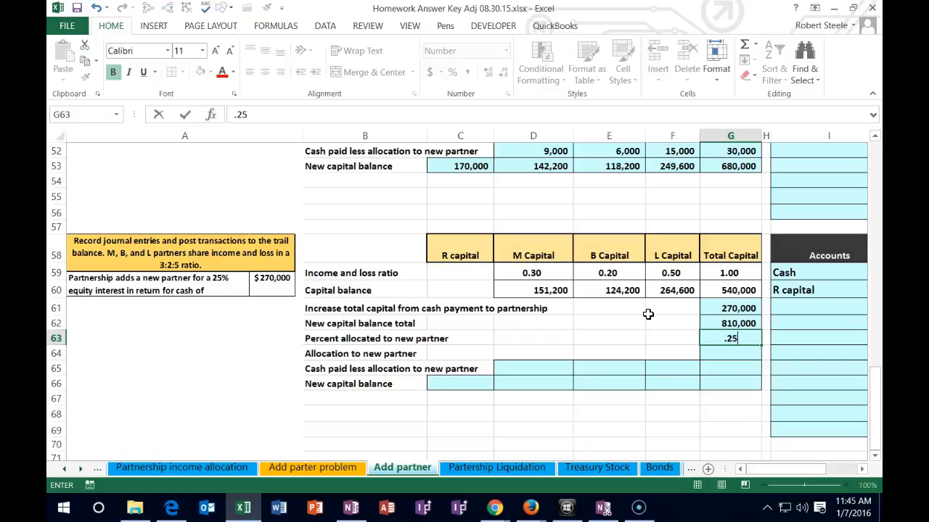
{"action": "key", "text": "Return"}
{"action": "key", "text": "Up"}
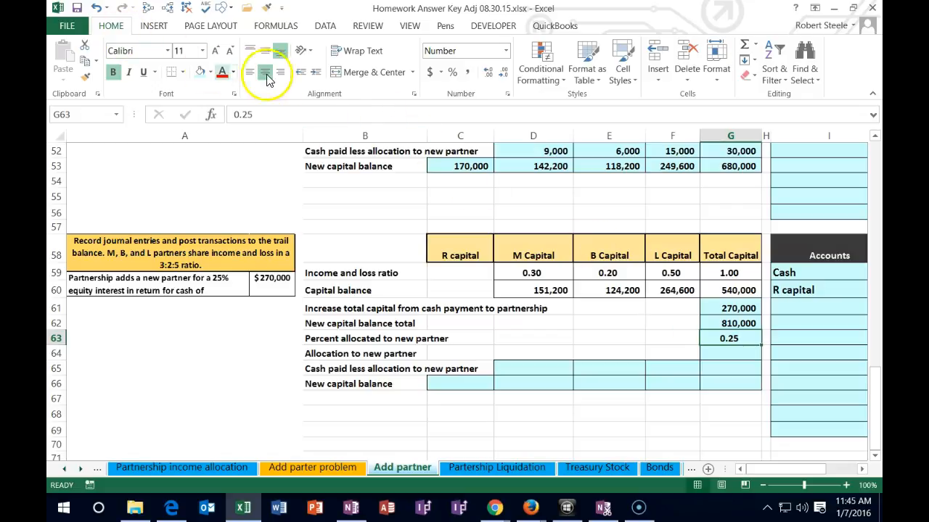
{"action": "left_click", "coordinate": [452, 71]}
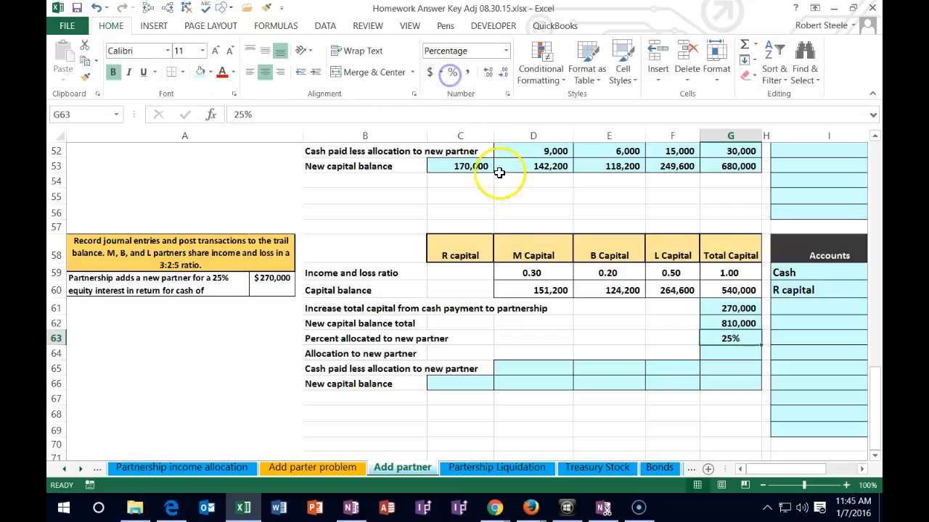
Calculate the allocation to the new partner in G64 with the formula =G62*G63
{"action": "key", "text": "Down"}
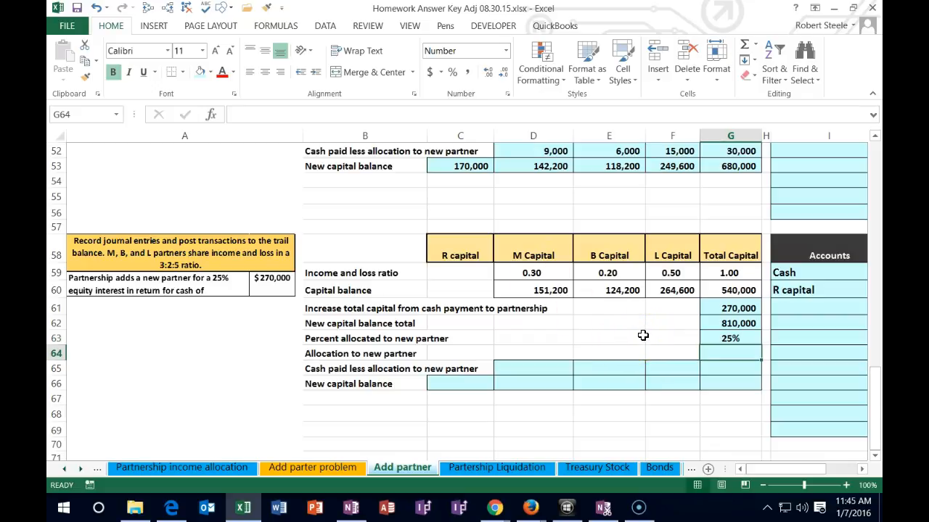
{"action": "type", "text": "="}
{"action": "left_click", "coordinate": [717, 323]}
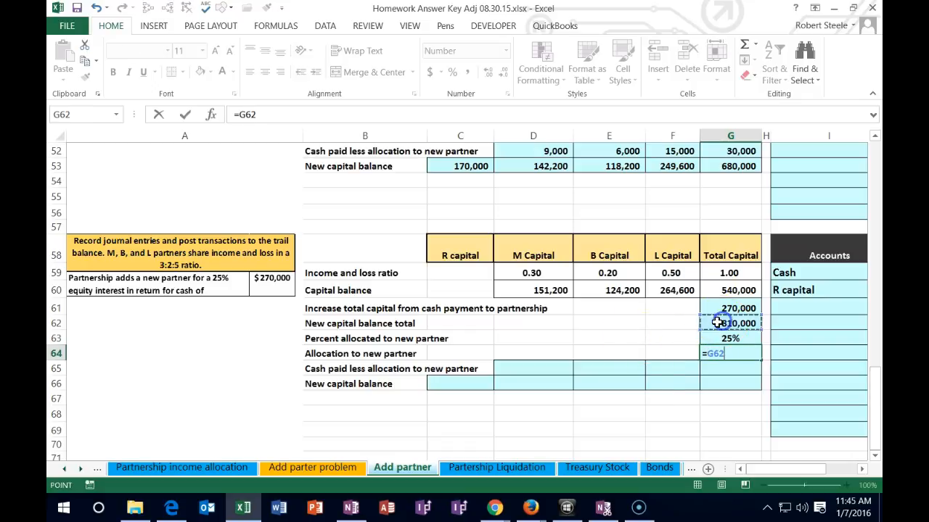
{"action": "type", "text": "*"}
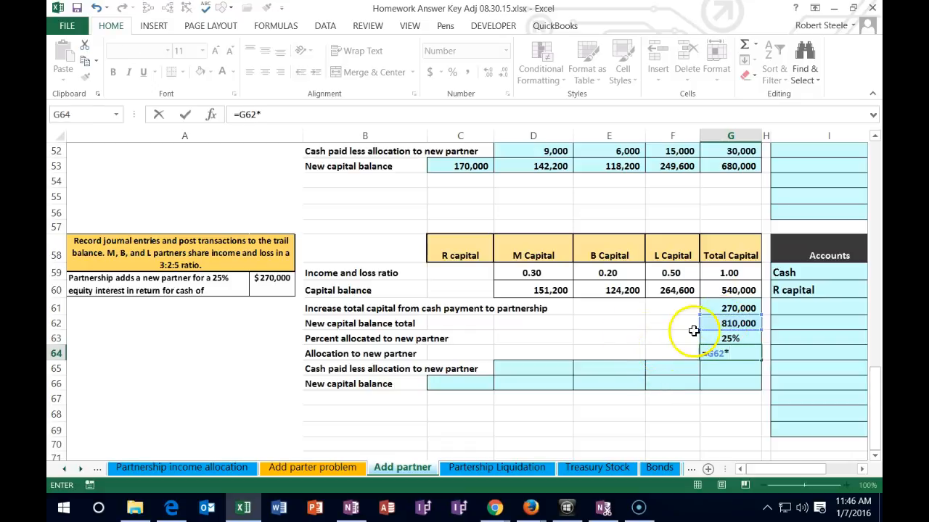
{"action": "left_click", "coordinate": [719, 338]}
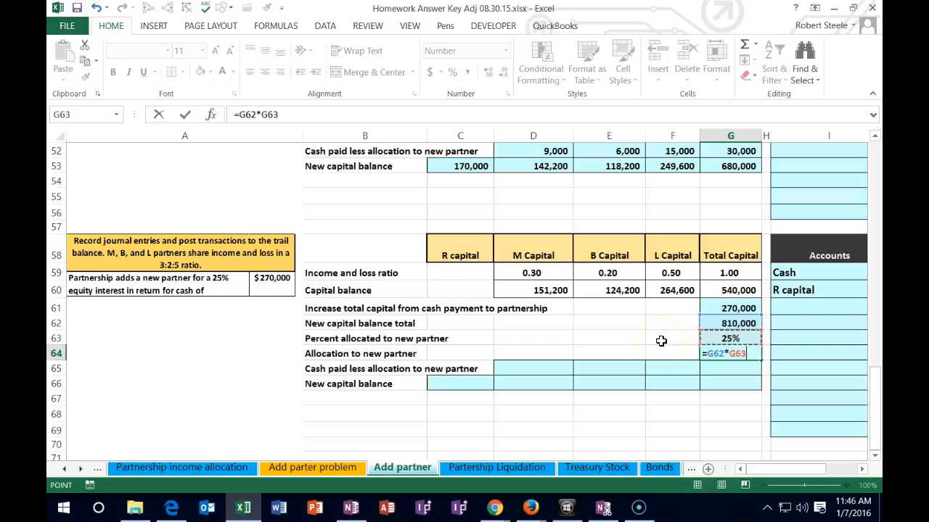
{"action": "key", "text": "Return"}
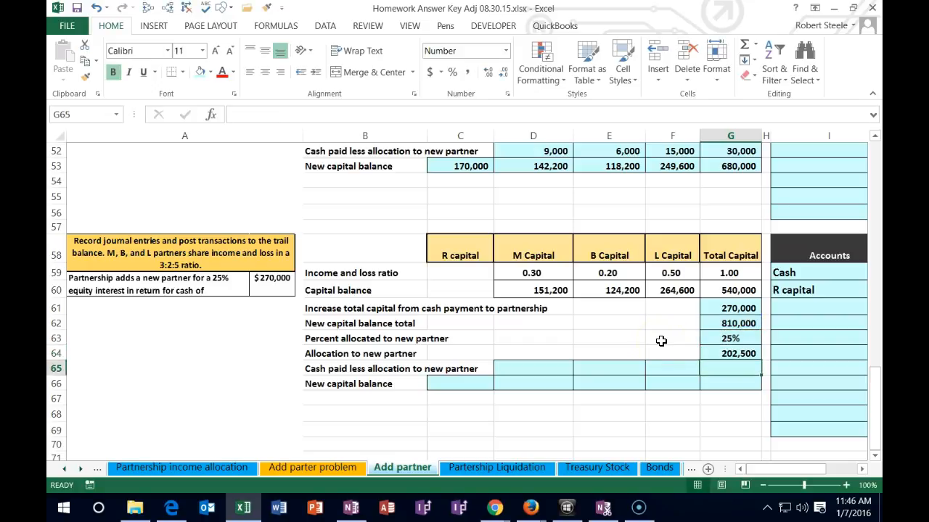
Enter -202500 in K60 as the journal entry's credit to R capital
{"action": "key", "text": "Right"}
{"action": "key", "text": "Right"}
{"action": "key", "text": "Right"}
{"action": "key", "text": "Right"}
{"action": "key", "text": "Right"}
{"action": "key", "text": "Right"}
{"action": "key", "text": "Right"}
{"action": "key", "text": "Right"}
{"action": "key", "text": "Right"}
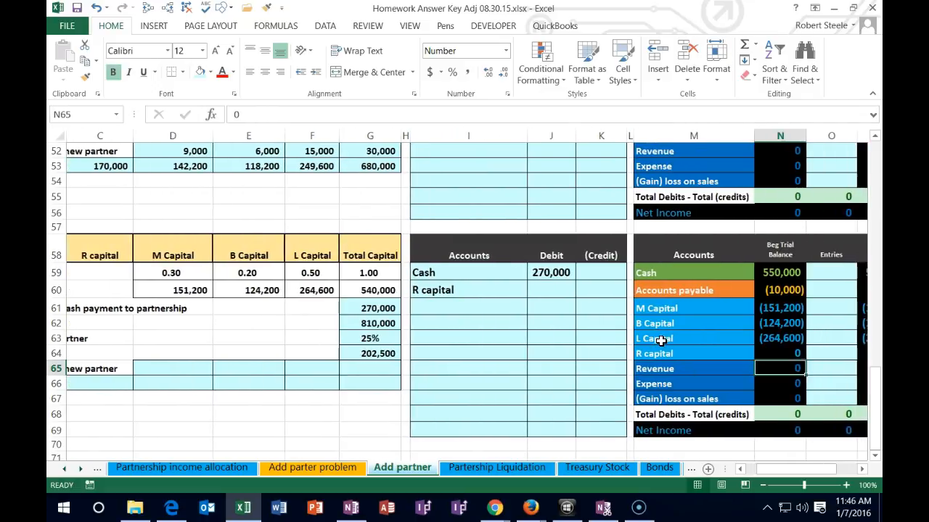
{"action": "left_click", "coordinate": [544, 288]}
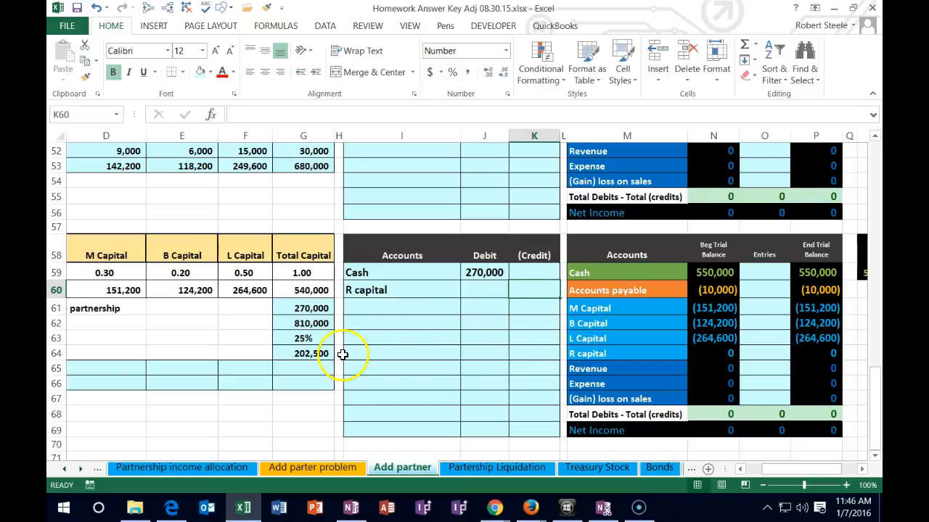
{"action": "type", "text": "-"}
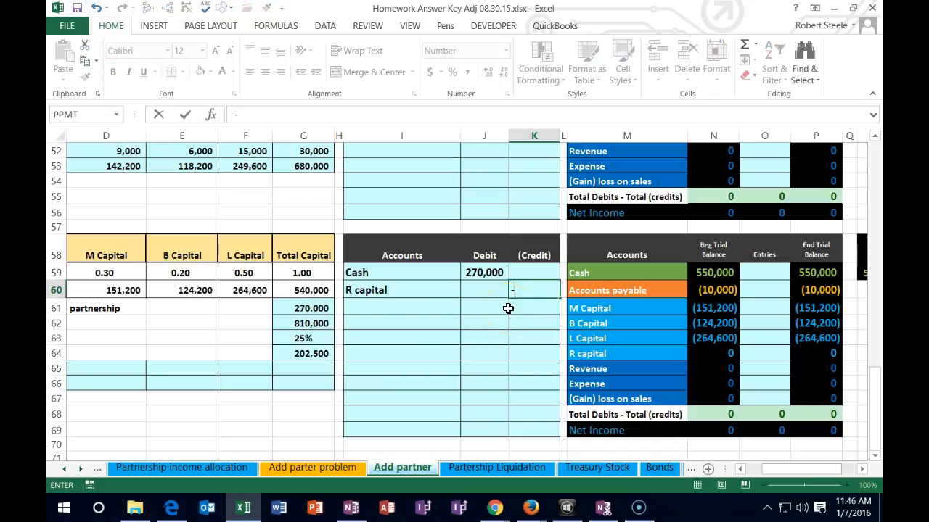
{"action": "type", "text": "205"}
{"action": "key", "text": "BackSpace"}
{"action": "type", "text": "2500"}
{"action": "key", "text": "Return"}
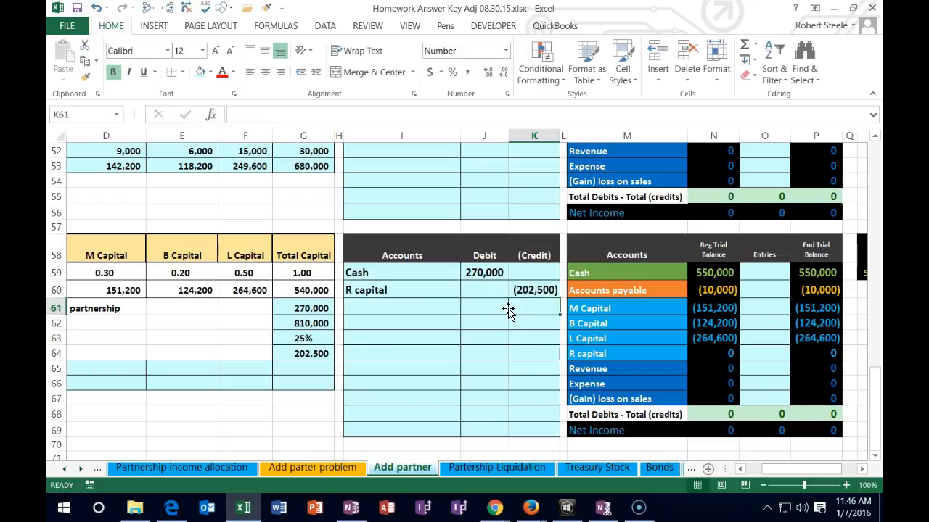
Examine the difference between the Cash debit in J59 and R capital credit in K60, and the existing partners' capital accounts in M61:M63
{"action": "left_click_drag", "start_coordinate": [482, 270], "coordinate": [529, 290]}
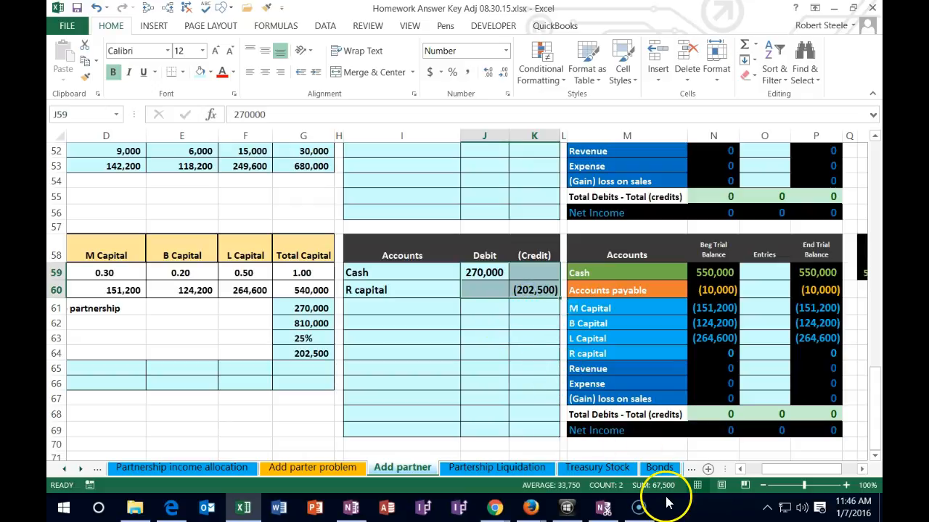
{"action": "left_click", "coordinate": [537, 310]}
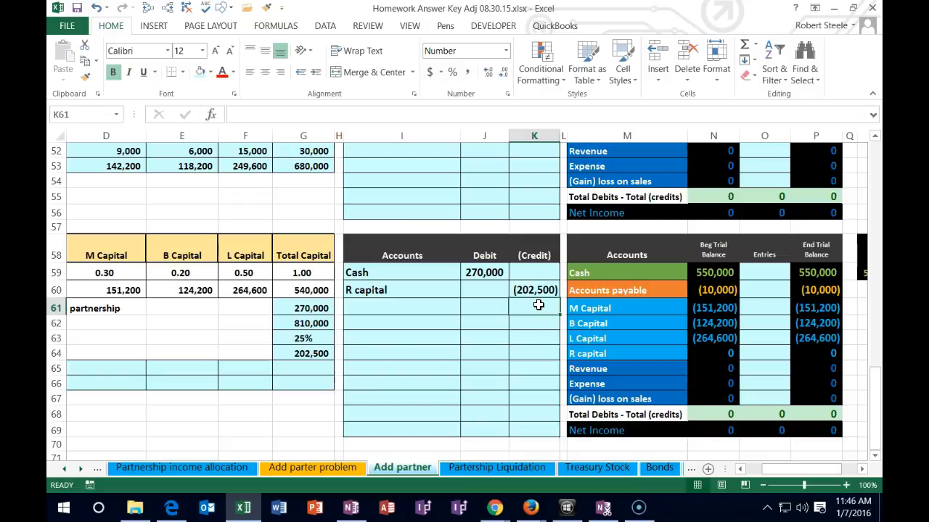
{"action": "left_click_drag", "start_coordinate": [621, 308], "coordinate": [625, 337]}
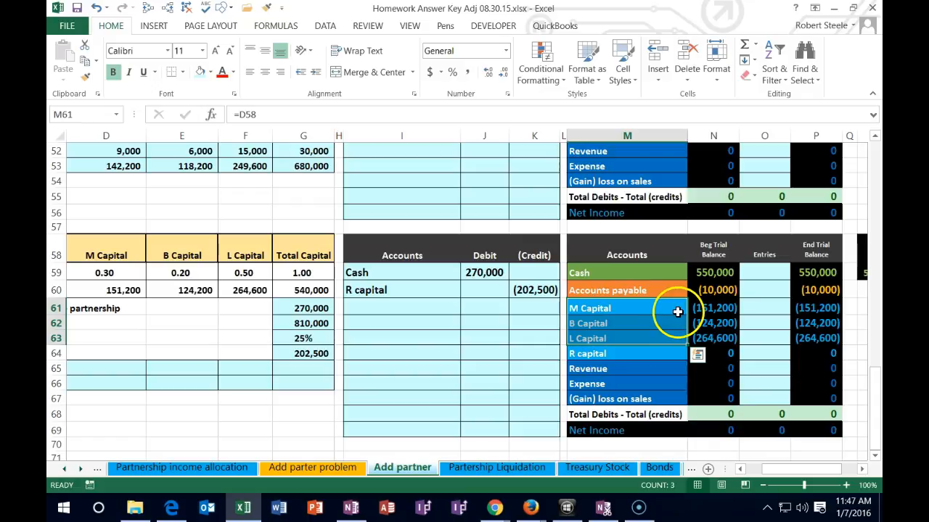
{"action": "left_click_drag", "start_coordinate": [534, 309], "coordinate": [537, 338]}
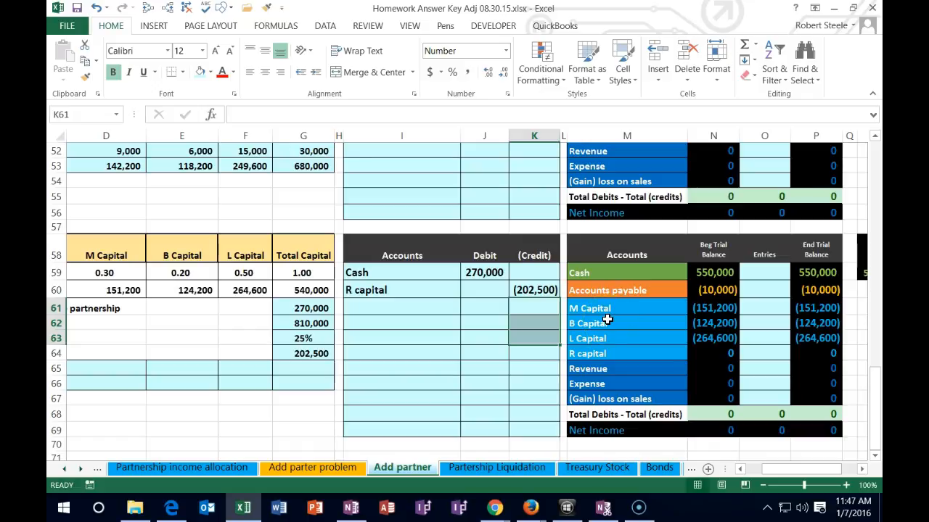
{"action": "left_click", "coordinate": [535, 290]}
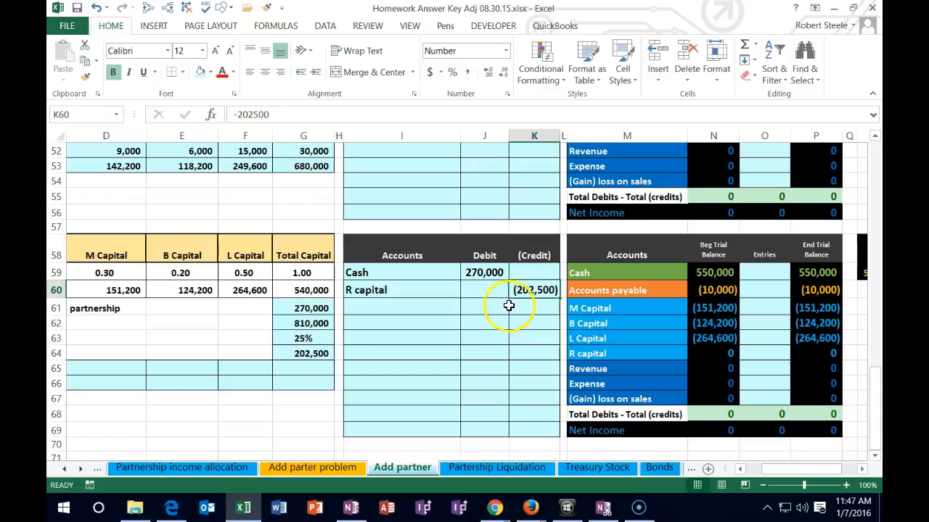
{"action": "left_click", "coordinate": [484, 274]}
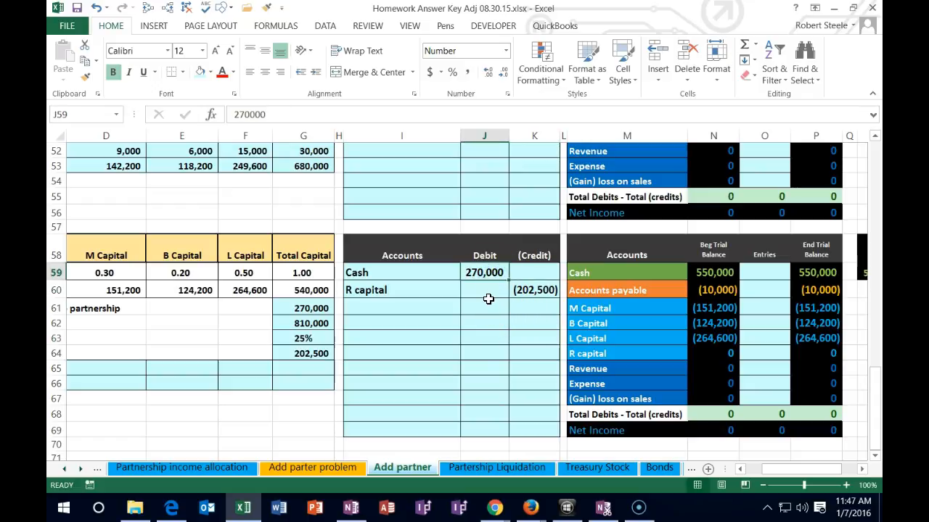
{"action": "left_click", "coordinate": [528, 290]}
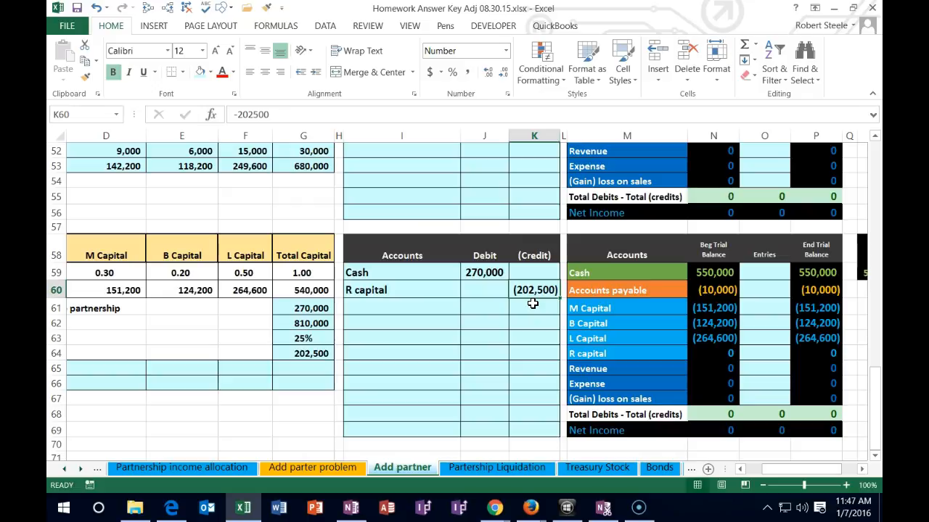
{"action": "left_click", "coordinate": [321, 324]}
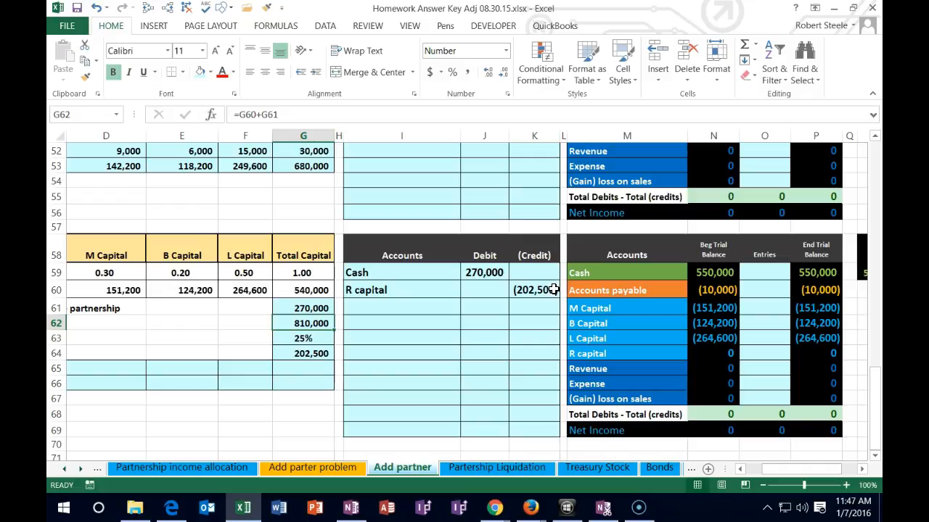
{"action": "left_click", "coordinate": [529, 290]}
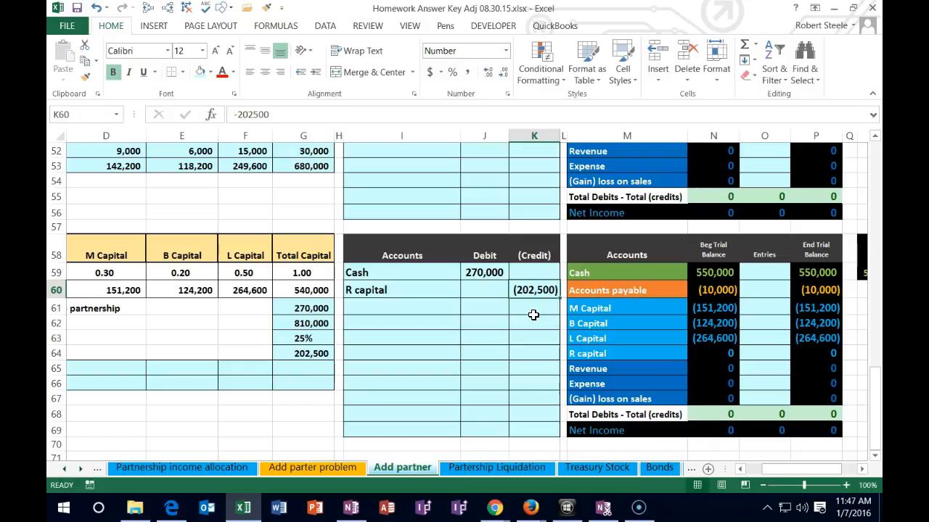
{"action": "left_click", "coordinate": [465, 272]}
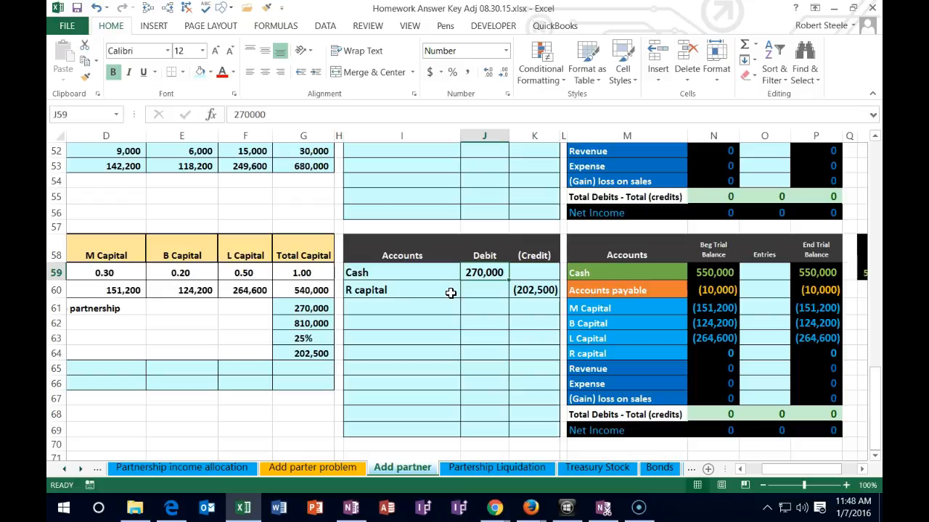
Calculate the cash paid less allocation to the new partner in G65 with the formula =G61-G64
{"action": "key", "text": "Left"}
{"action": "key", "text": "Left"}
{"action": "key", "text": "Left"}
{"action": "key", "text": "Left"}
{"action": "key", "text": "Left"}
{"action": "key", "text": "Left"}
{"action": "key", "text": "Left"}
{"action": "key", "text": "Left"}
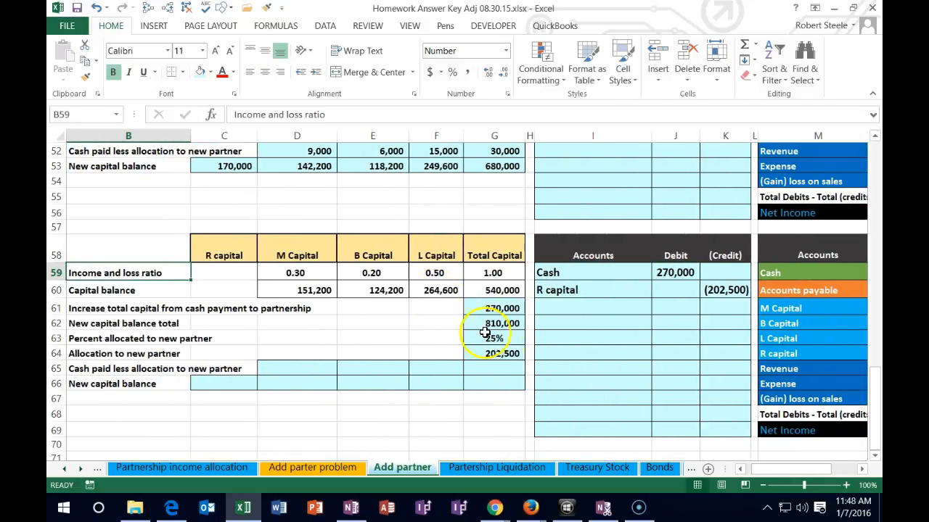
{"action": "left_click", "coordinate": [506, 367]}
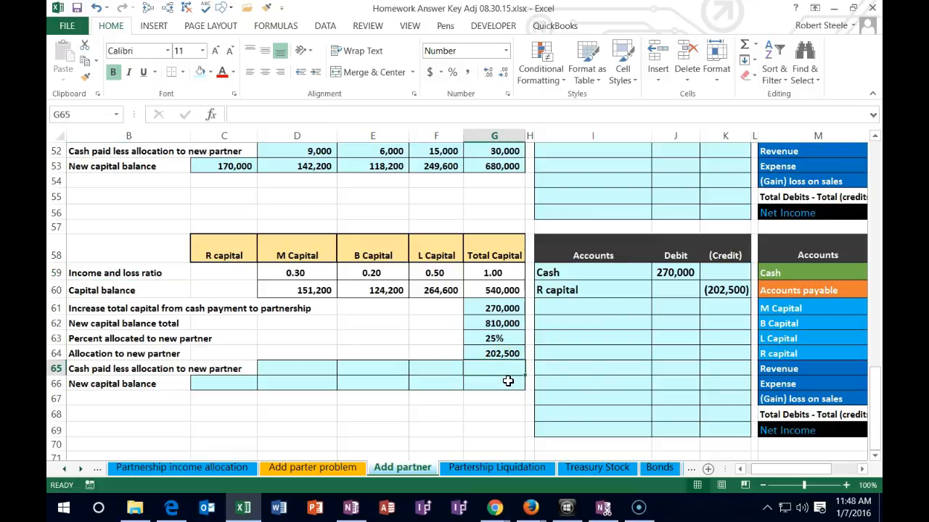
{"action": "type", "text": "="}
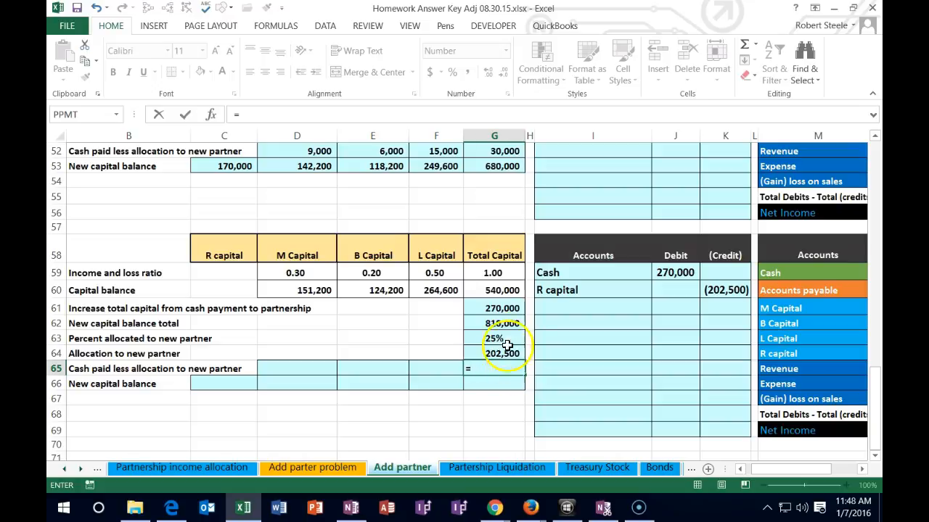
{"action": "left_click", "coordinate": [508, 309]}
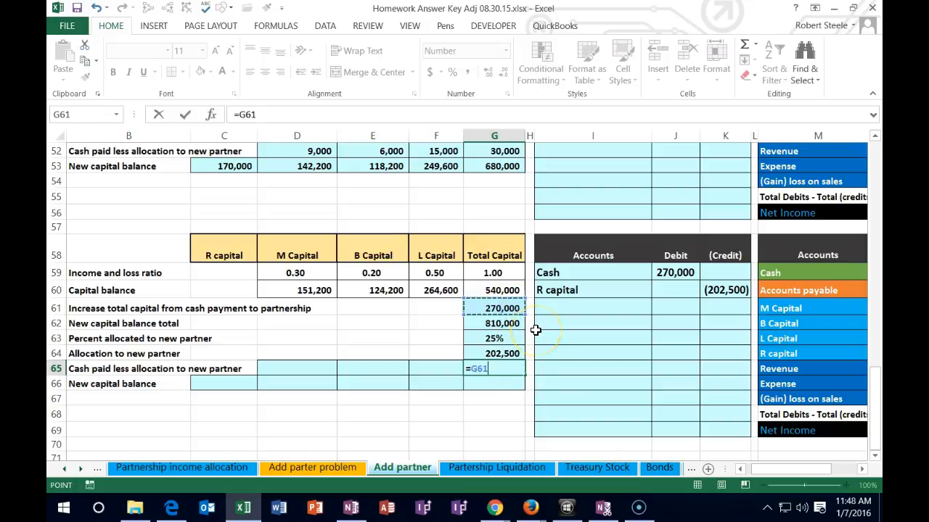
{"action": "type", "text": "-"}
{"action": "left_click", "coordinate": [515, 353]}
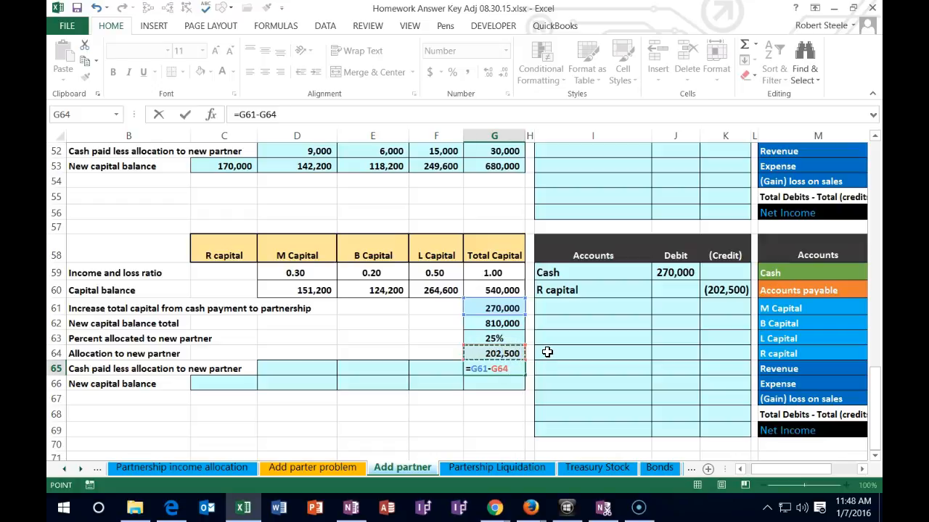
{"action": "key", "text": "Return"}
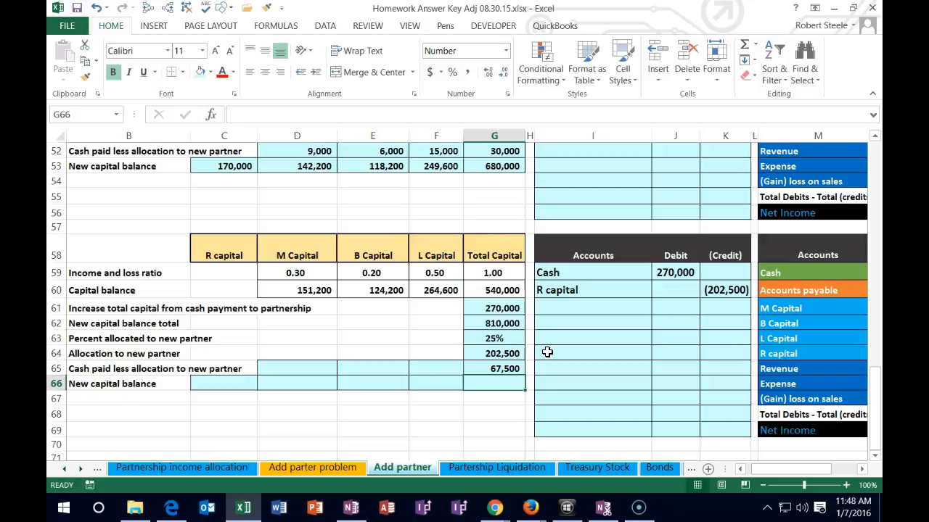
Calculate M's share of the cash paid less allocation in D65 with the formula =G65*D59, using the income and loss ratio
{"action": "left_click", "coordinate": [715, 307]}
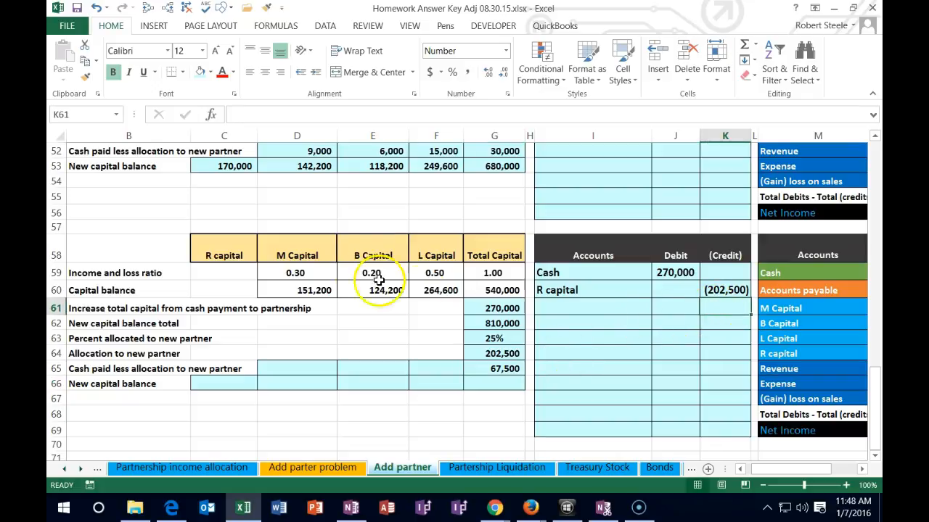
{"action": "left_click_drag", "start_coordinate": [298, 251], "coordinate": [437, 252]}
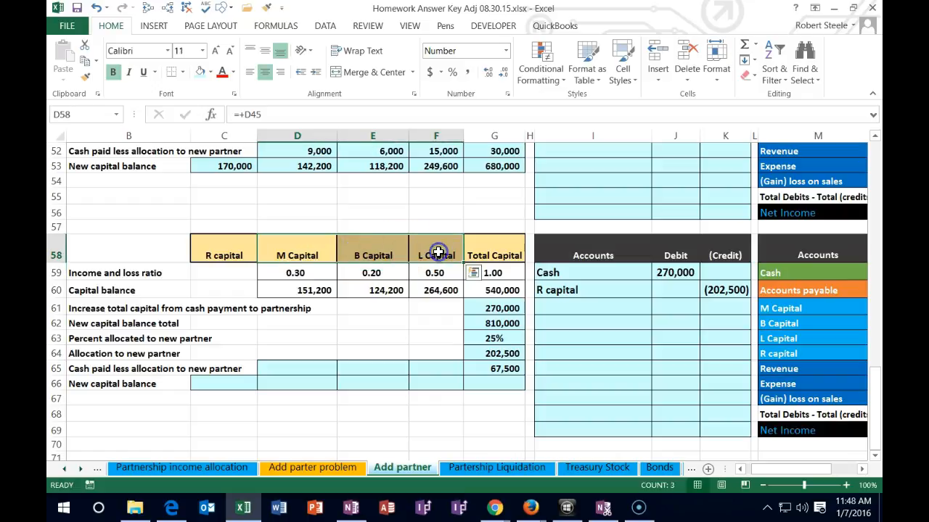
{"action": "left_click_drag", "start_coordinate": [318, 275], "coordinate": [431, 275]}
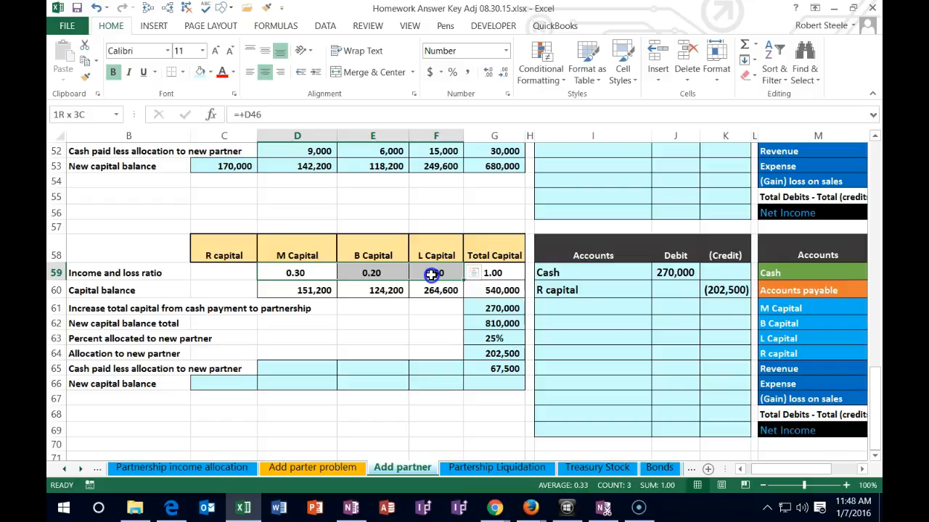
{"action": "left_click", "coordinate": [313, 367]}
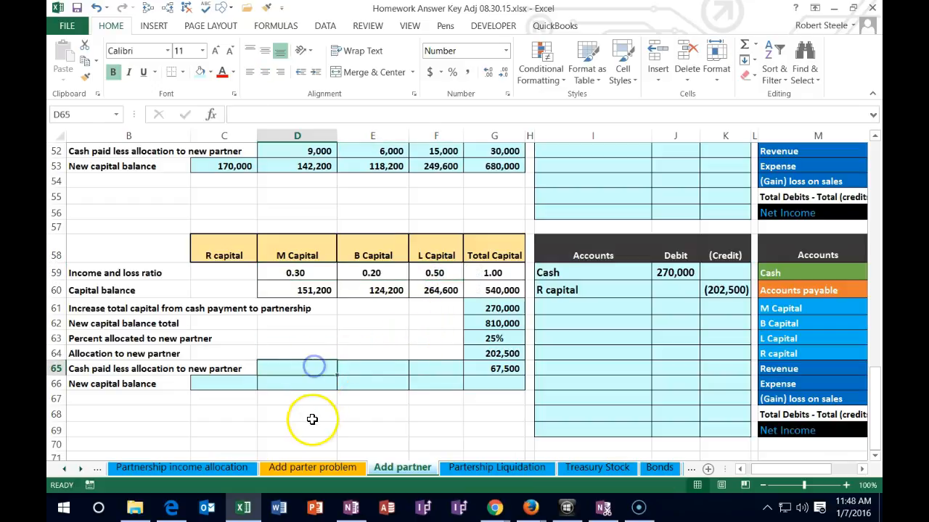
{"action": "type", "text": "="}
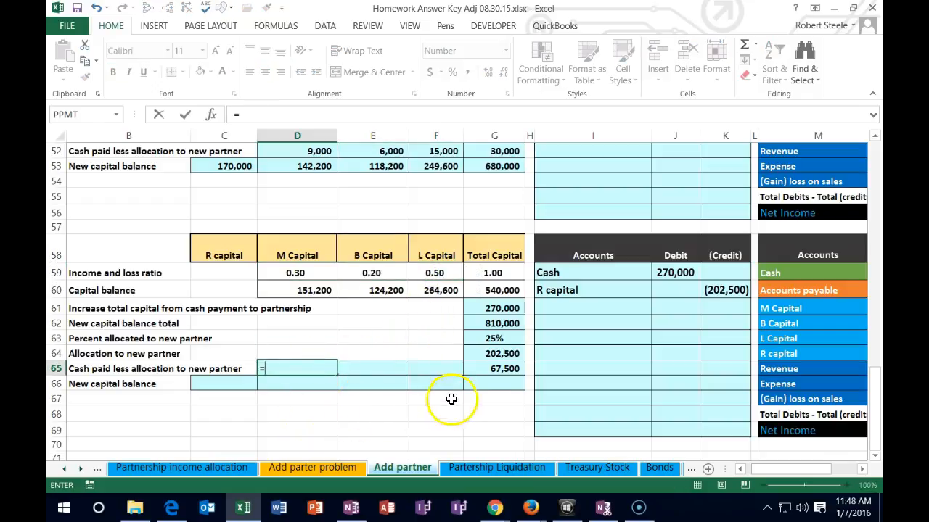
{"action": "left_click", "coordinate": [497, 368]}
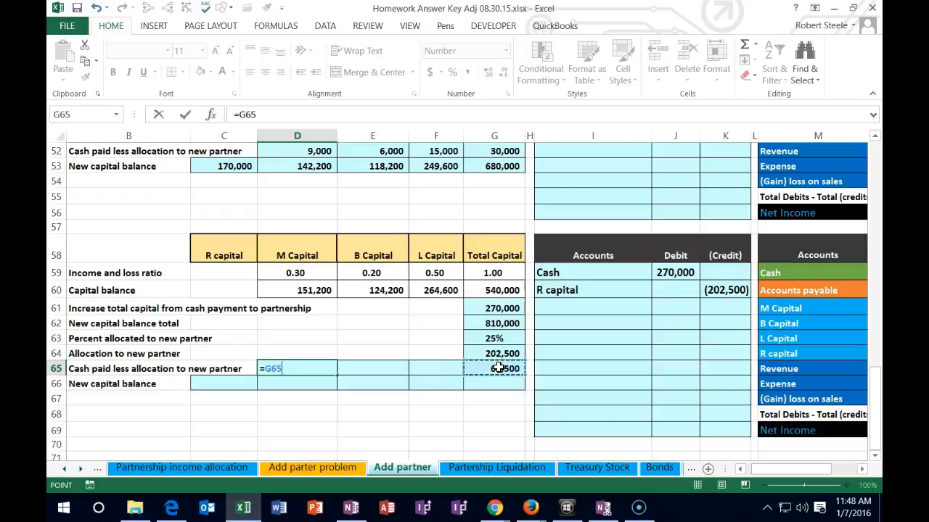
{"action": "type", "text": "*"}
{"action": "left_click", "coordinate": [296, 273]}
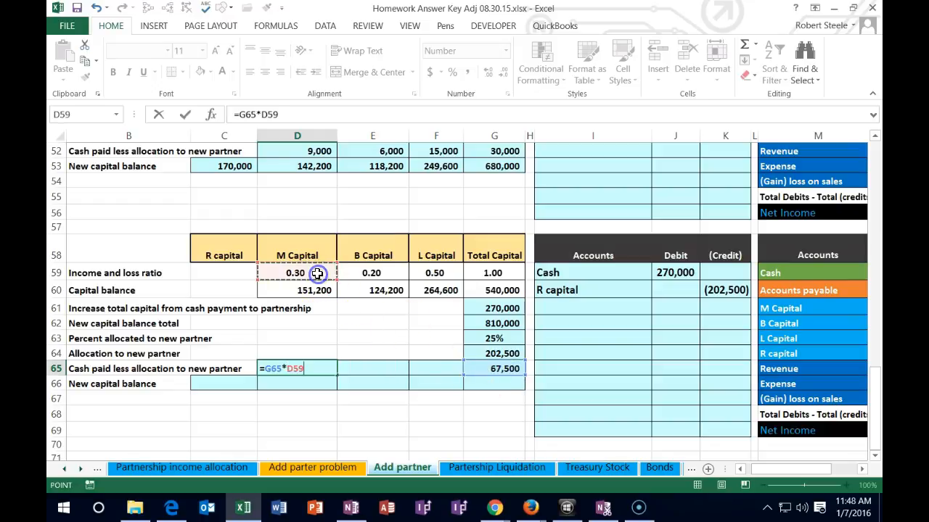
{"action": "key", "text": "Tab"}
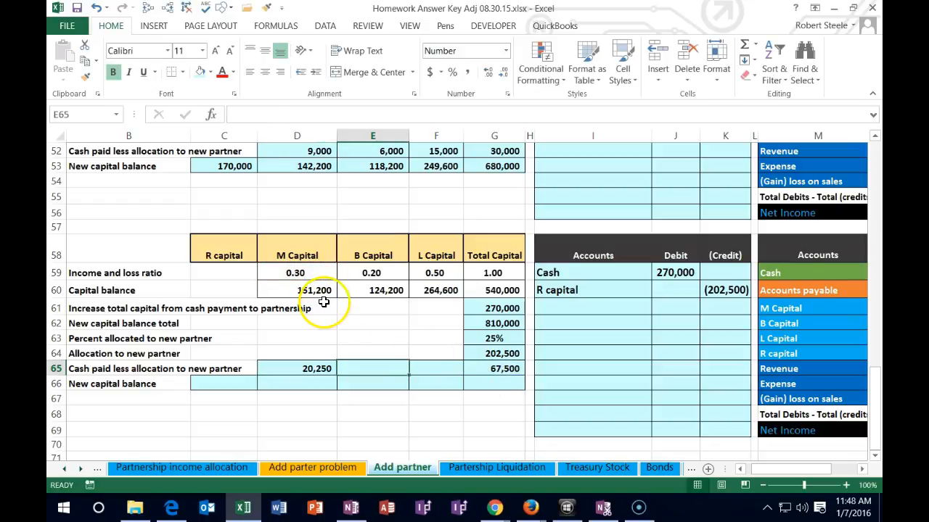
{"action": "left_click", "coordinate": [322, 291]}
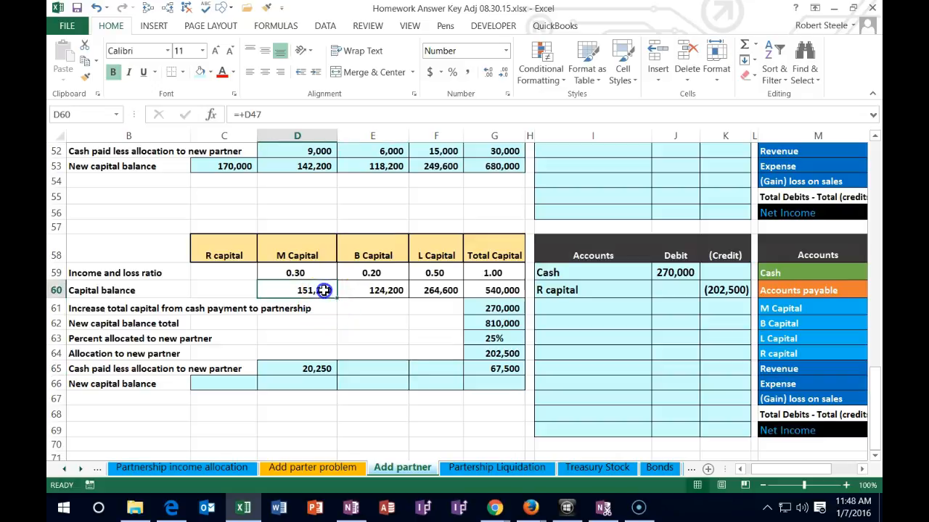
{"action": "left_click", "coordinate": [317, 368]}
{"action": "left_click", "coordinate": [355, 369]}
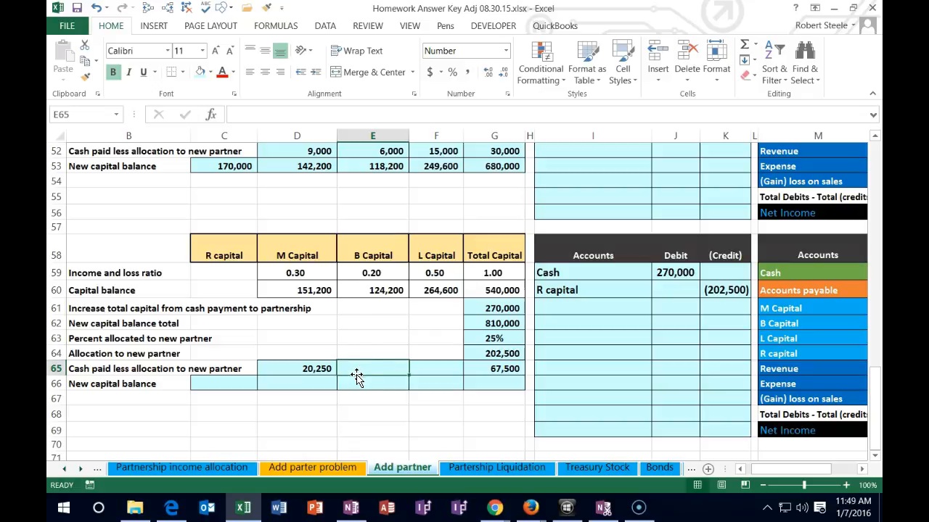
Calculate B's share of the cash paid less allocation in E65 with the formula =G65*E59
{"action": "type", "text": "="}
{"action": "left_click", "coordinate": [493, 368]}
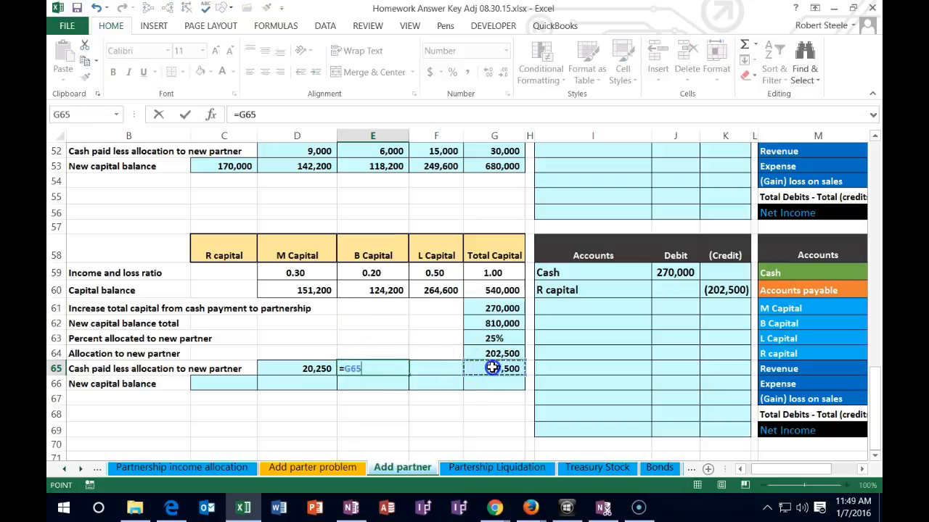
{"action": "left_click", "coordinate": [375, 272]}
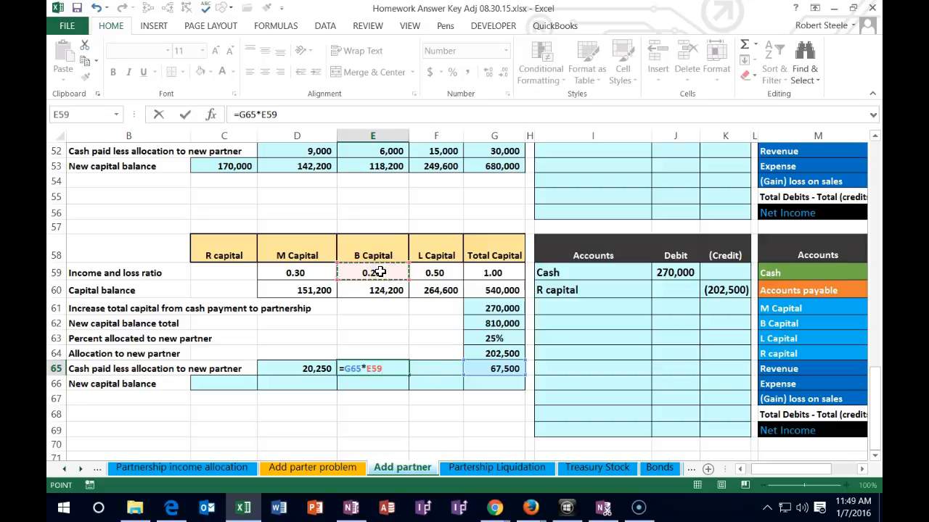
{"action": "key", "text": "Tab"}
Calculate L's share of the cash paid less allocation in F65 with the formula =G65*F59
{"action": "left_click", "coordinate": [422, 346]}
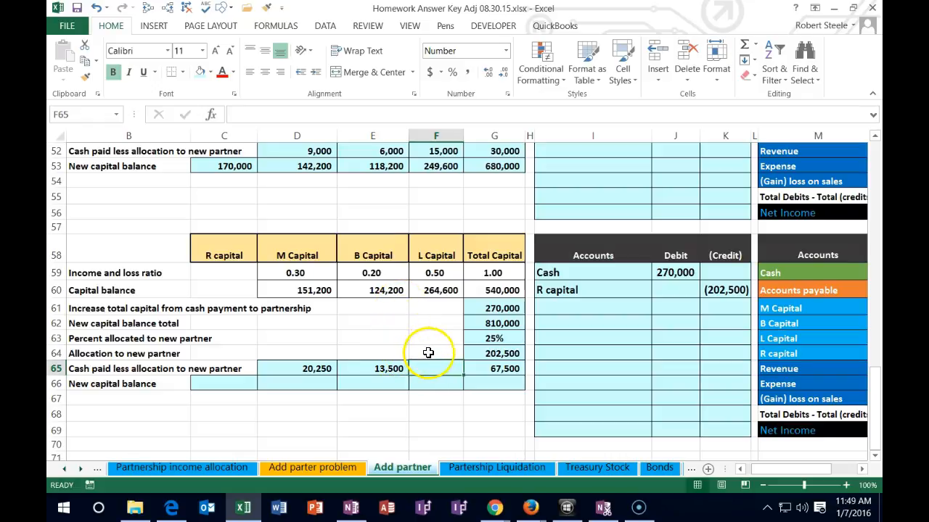
{"action": "type", "text": "="}
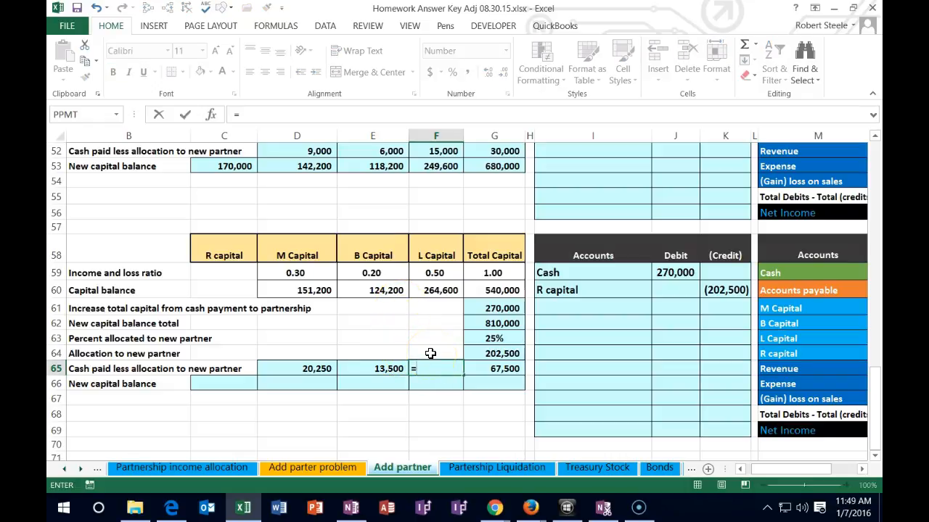
{"action": "left_click", "coordinate": [488, 369]}
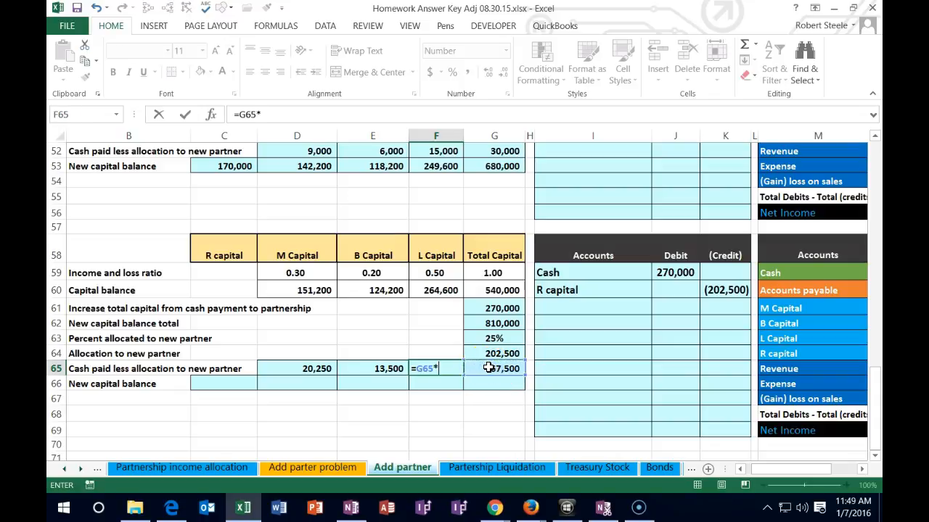
{"action": "type", "text": "*"}
{"action": "left_click", "coordinate": [433, 271]}
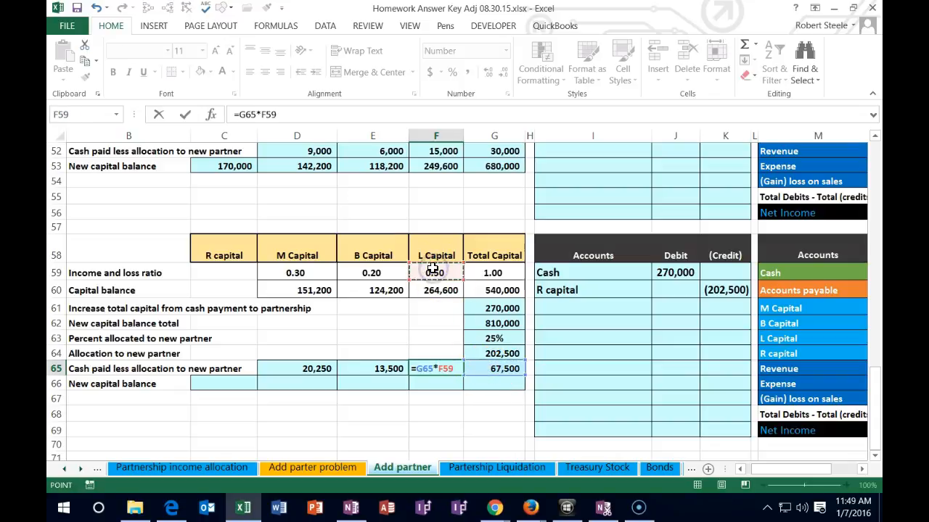
{"action": "key", "text": "Return"}
{"action": "left_click", "coordinate": [437, 290]}
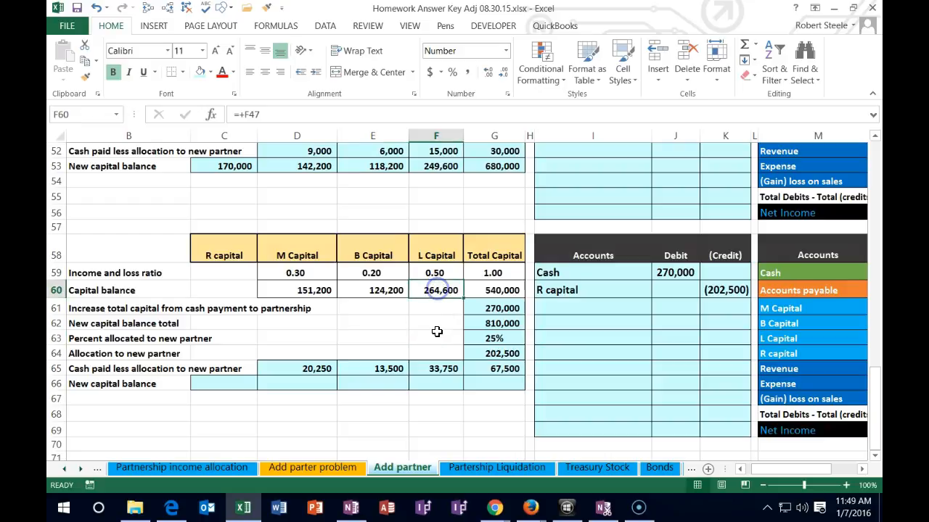
{"action": "left_click", "coordinate": [440, 367]}
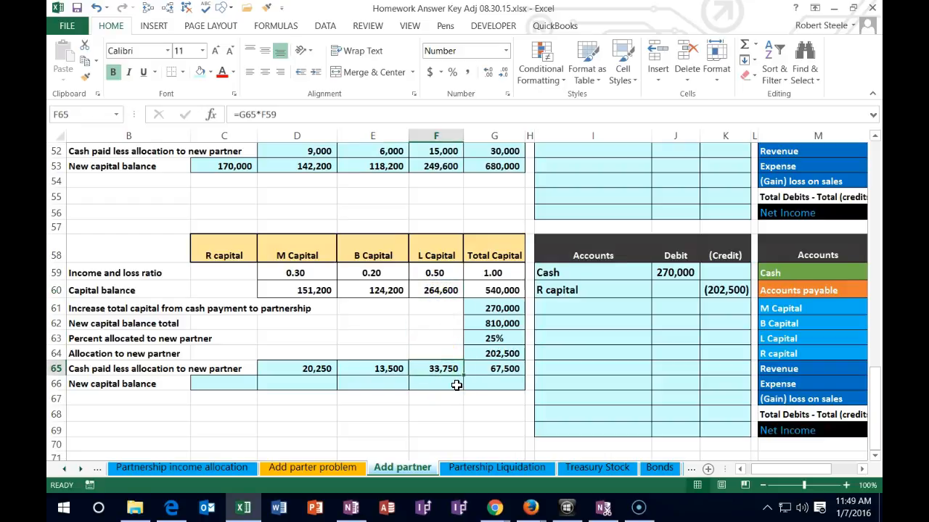
Set R capital's new balance in C66 to the allocation to new partner with the formula =G64
{"action": "left_click", "coordinate": [227, 382]}
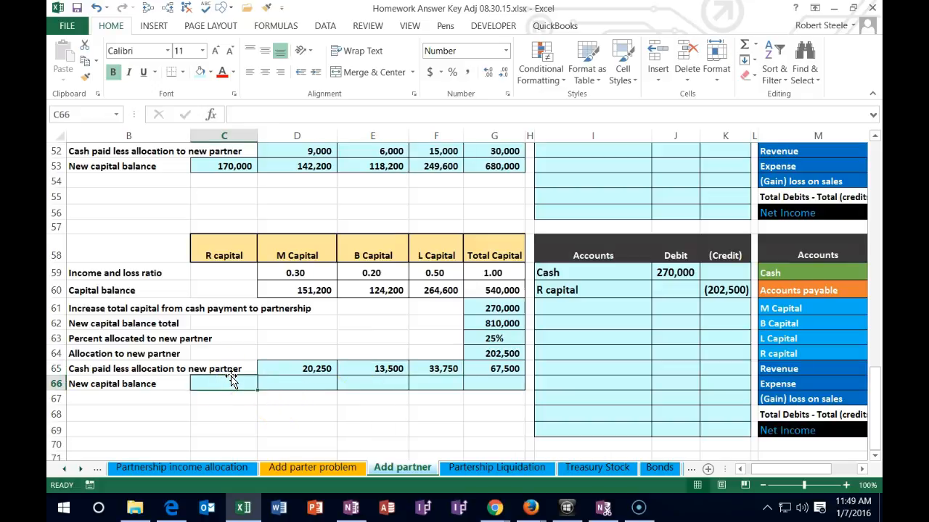
{"action": "type", "text": "="}
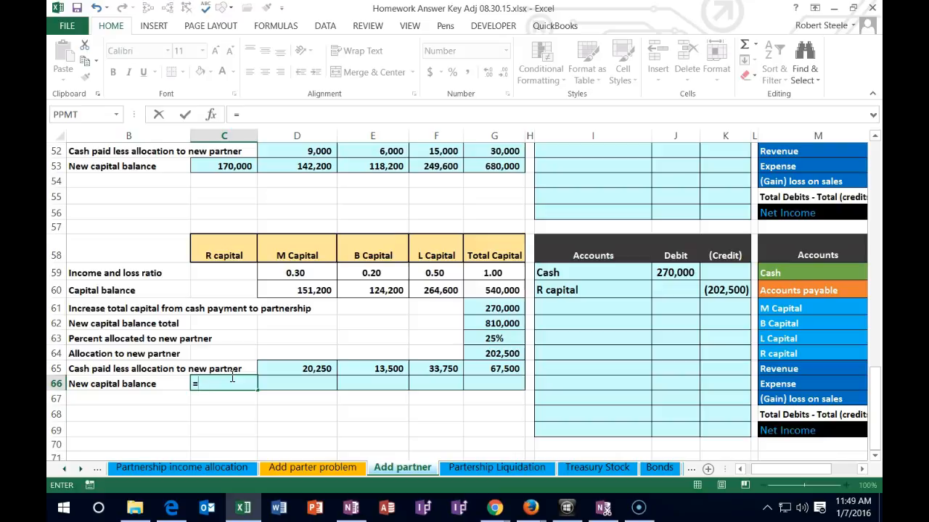
{"action": "left_click", "coordinate": [482, 353]}
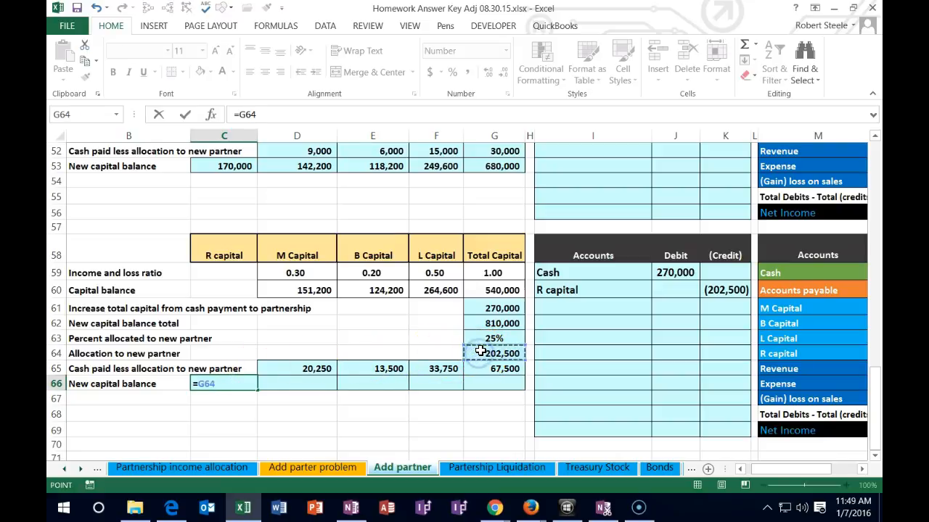
{"action": "key", "text": "Tab"}
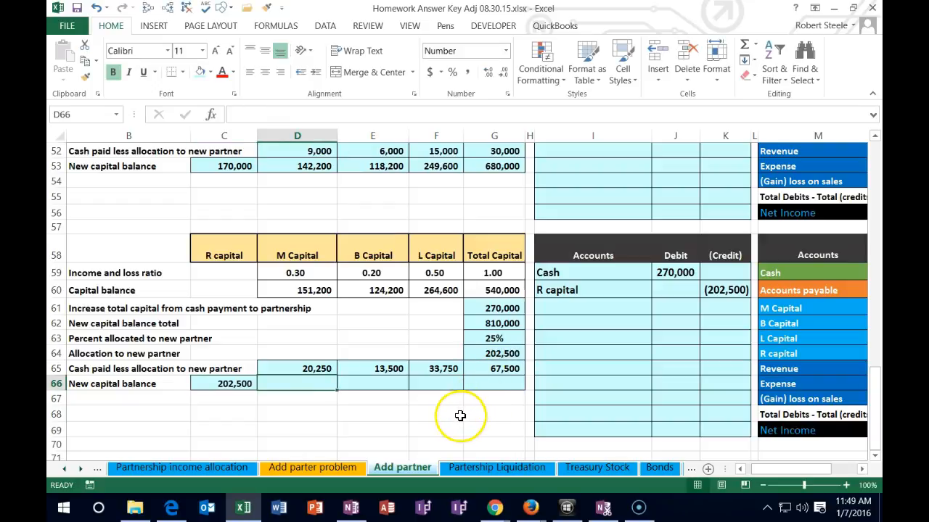
Calculate M Capital's new balance in D66 with the formula =D60+D65
{"action": "type", "text": "="}
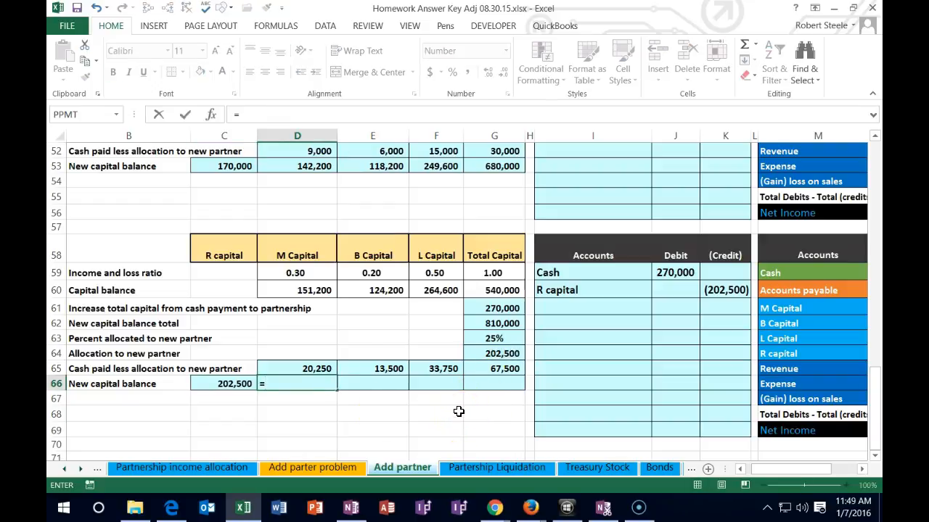
{"action": "left_click", "coordinate": [308, 290]}
{"action": "type", "text": "+"}
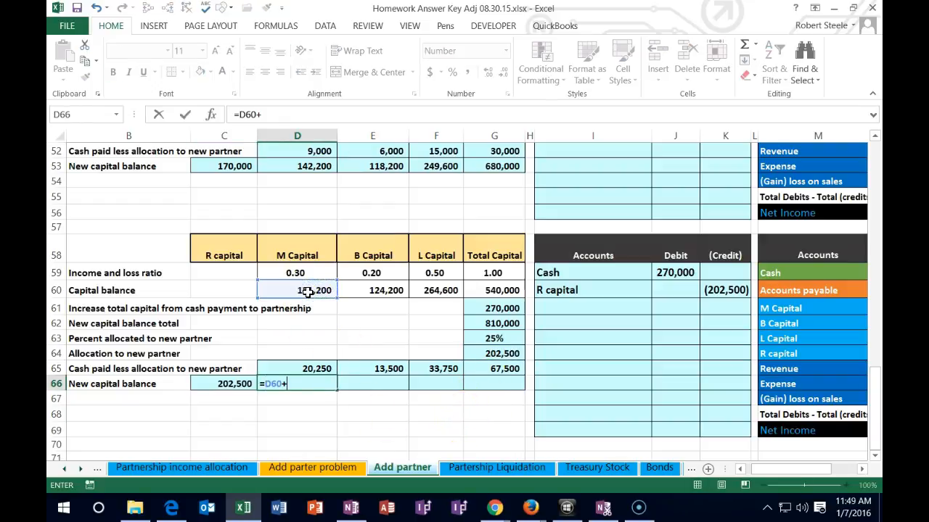
{"action": "left_click", "coordinate": [314, 367]}
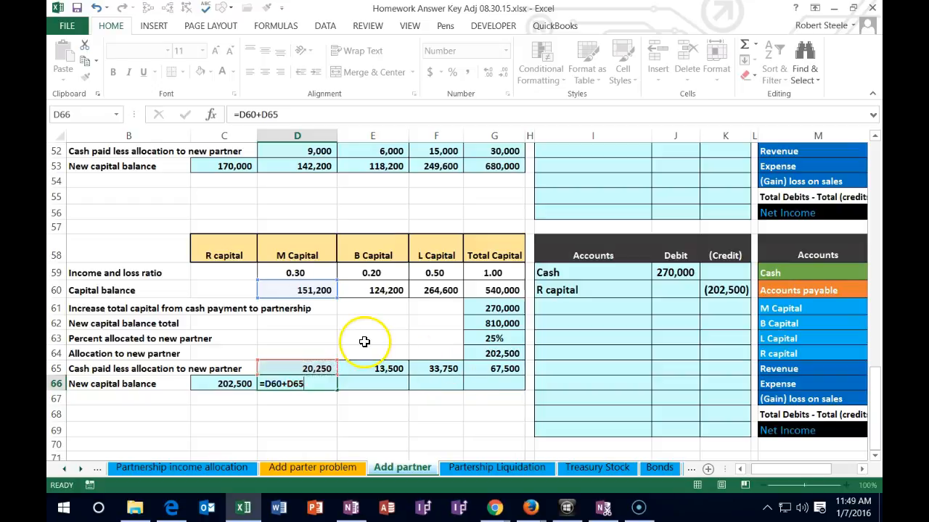
{"action": "key", "text": "Tab"}
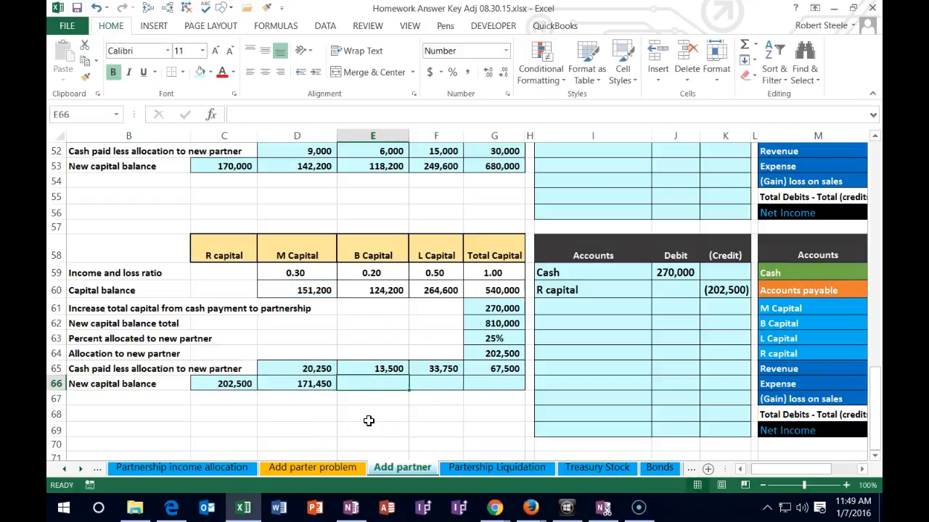
Calculate B Capital's new balance in E66 with the formula =E60+E65
{"action": "type", "text": "="}
{"action": "left_click", "coordinate": [379, 290]}
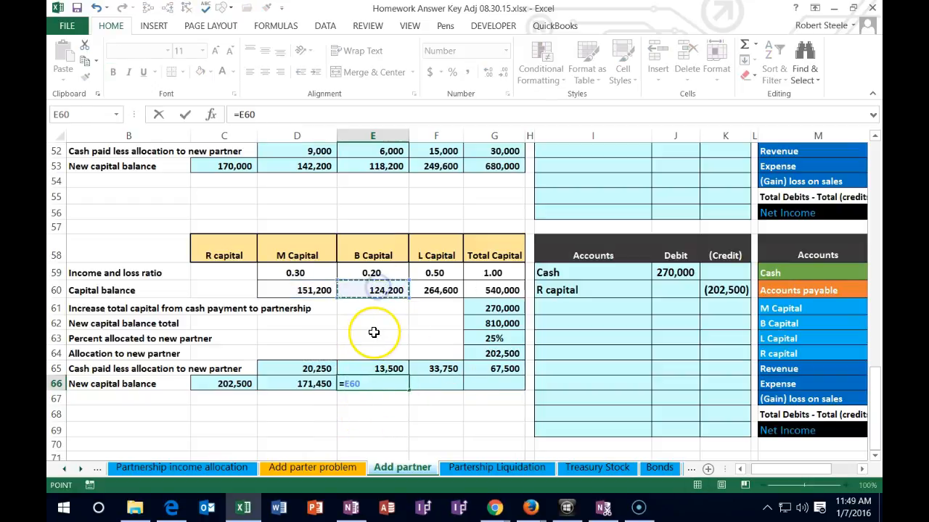
{"action": "type", "text": "+"}
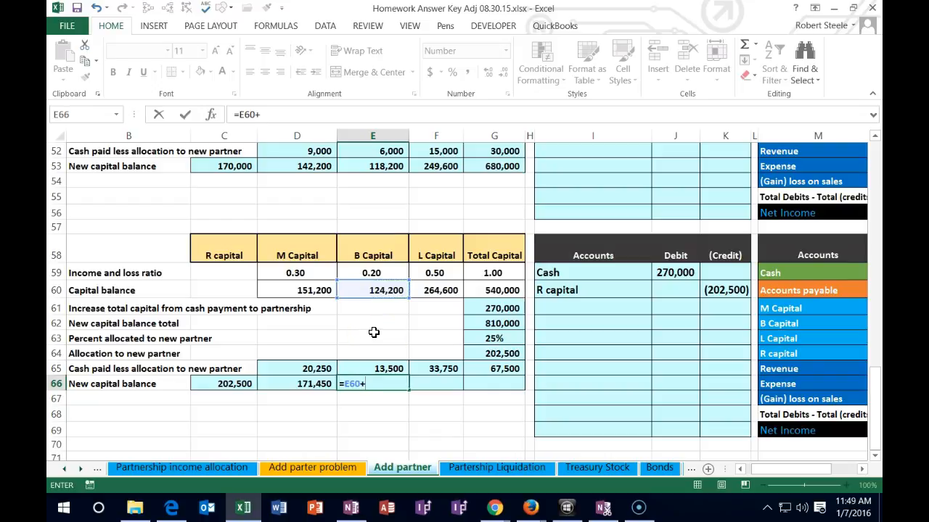
{"action": "left_click", "coordinate": [373, 368]}
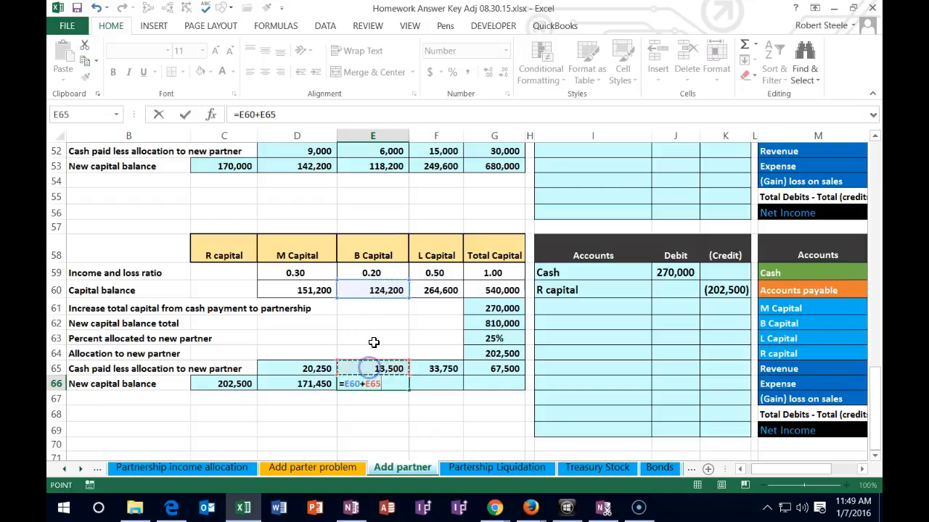
{"action": "key", "text": "Tab"}
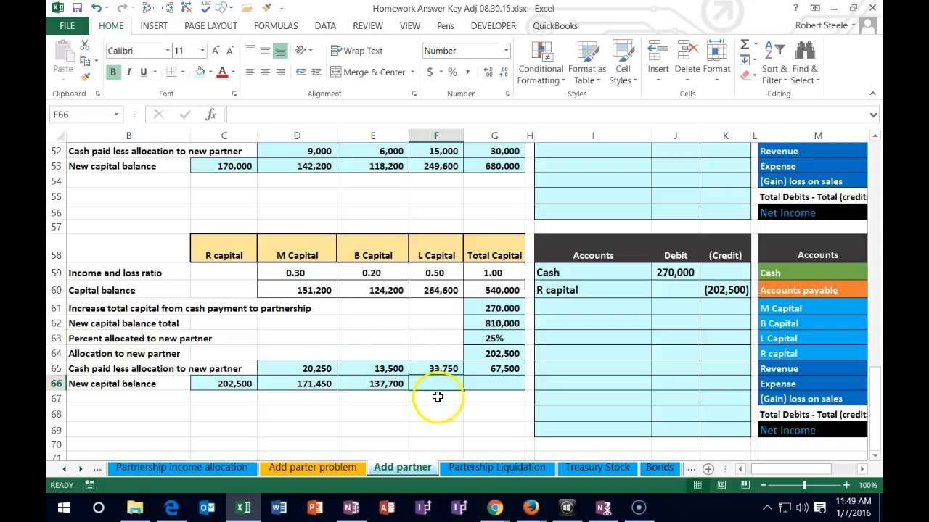
Calculate L Capital's new balance in F66 with the formula =F60+F65
{"action": "type", "text": "="}
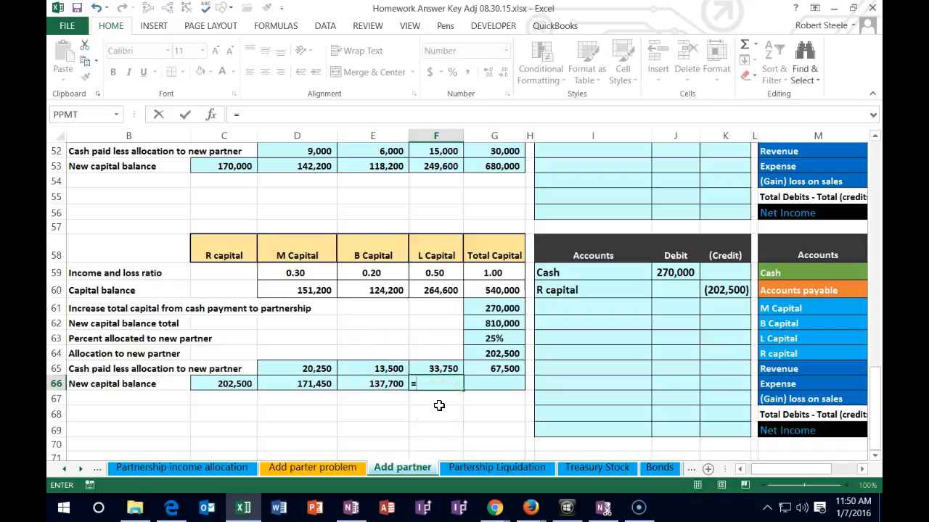
{"action": "left_click", "coordinate": [436, 289]}
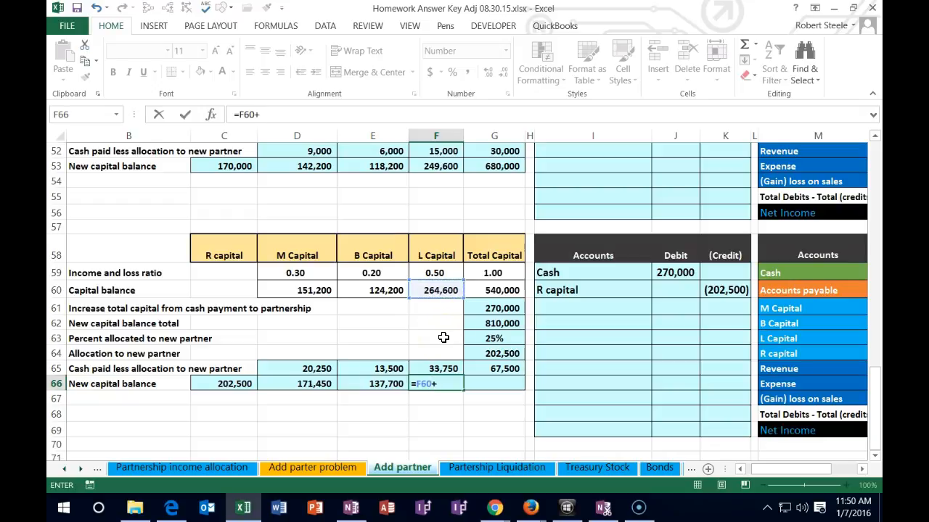
{"action": "left_click", "coordinate": [448, 369]}
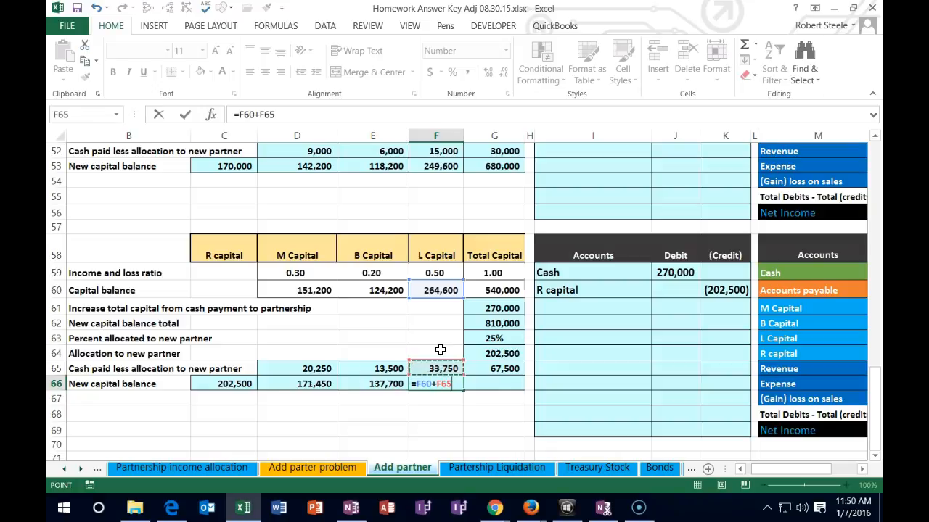
{"action": "key", "text": "Return"}
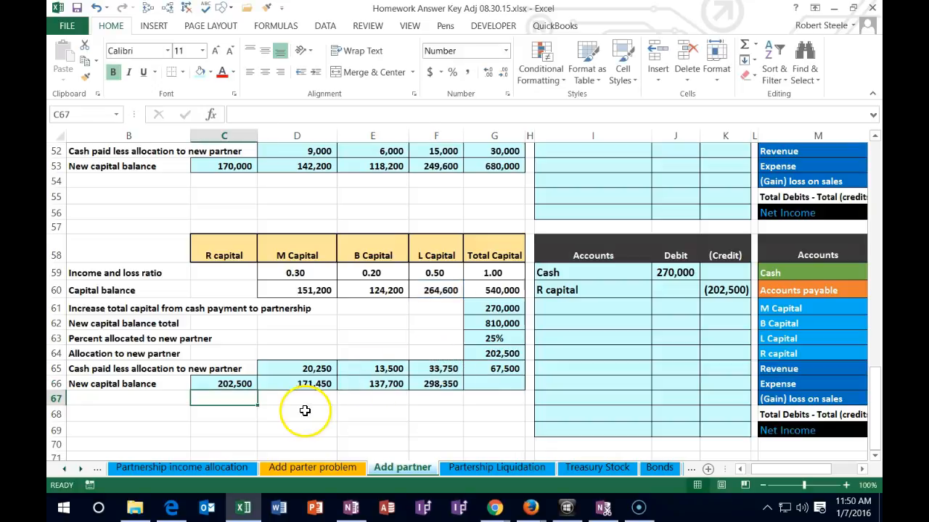
Total the new capital balances in G66 with =SUM(C66:F66) and check the total against the selected partner balances
{"action": "left_click_drag", "start_coordinate": [237, 383], "coordinate": [434, 386]}
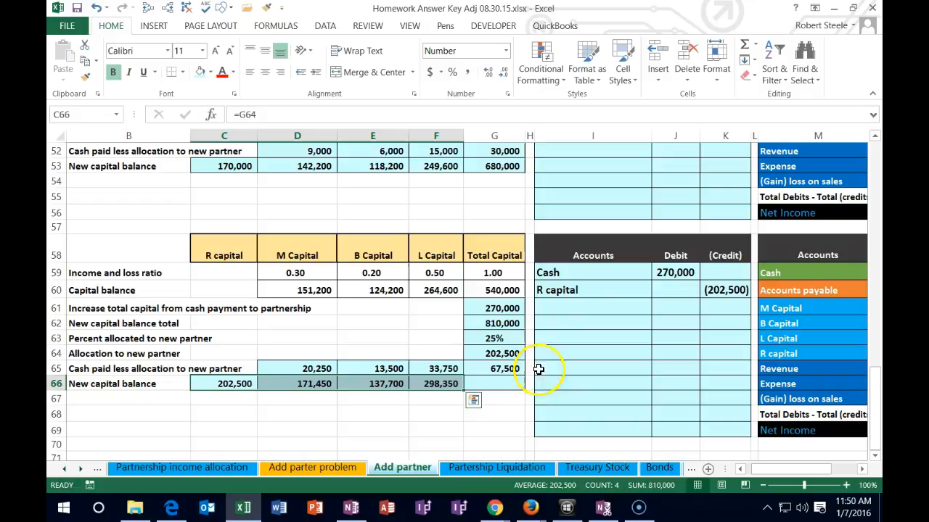
{"action": "left_click", "coordinate": [508, 386]}
{"action": "type", "text": "=sum("}
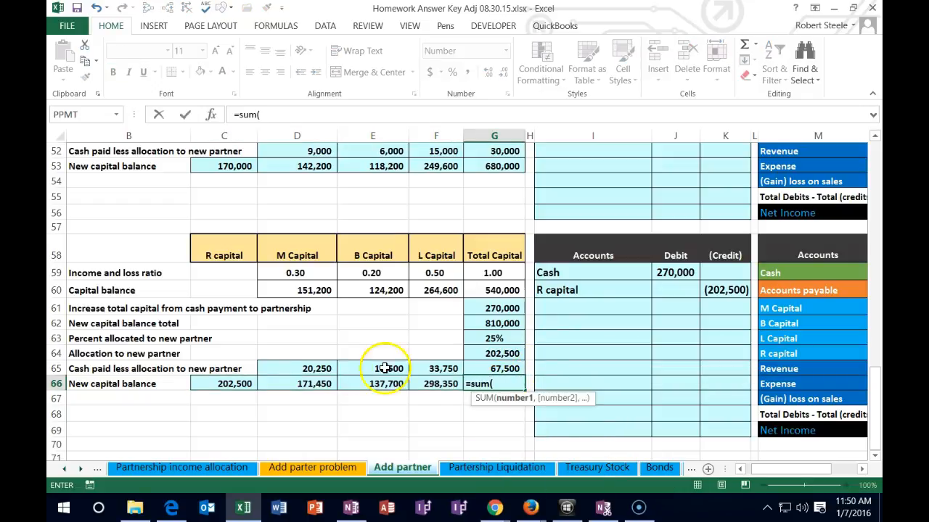
{"action": "left_click_drag", "start_coordinate": [230, 386], "coordinate": [423, 385]}
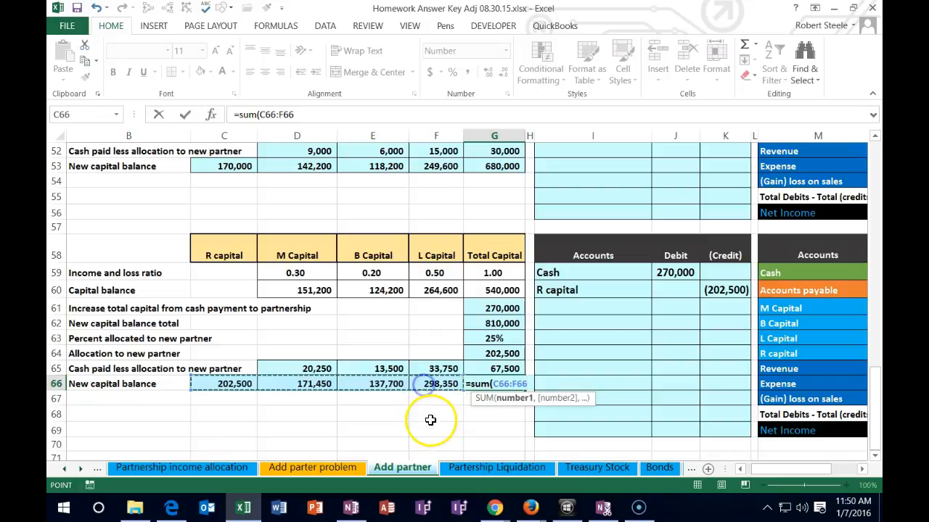
{"action": "key", "text": "Return"}
{"action": "left_click", "coordinate": [481, 384]}
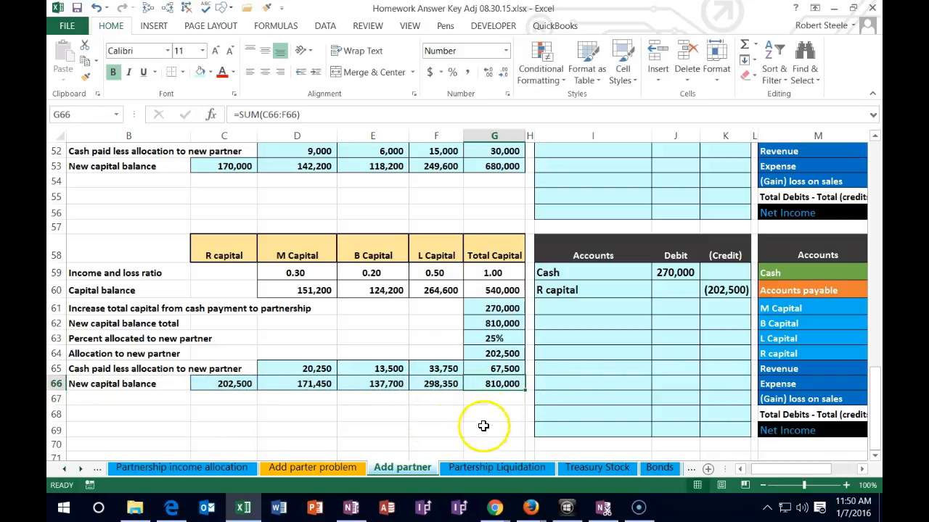
{"action": "left_click", "coordinate": [227, 384]}
{"action": "left_click_drag", "start_coordinate": [227, 384], "coordinate": [436, 393]}
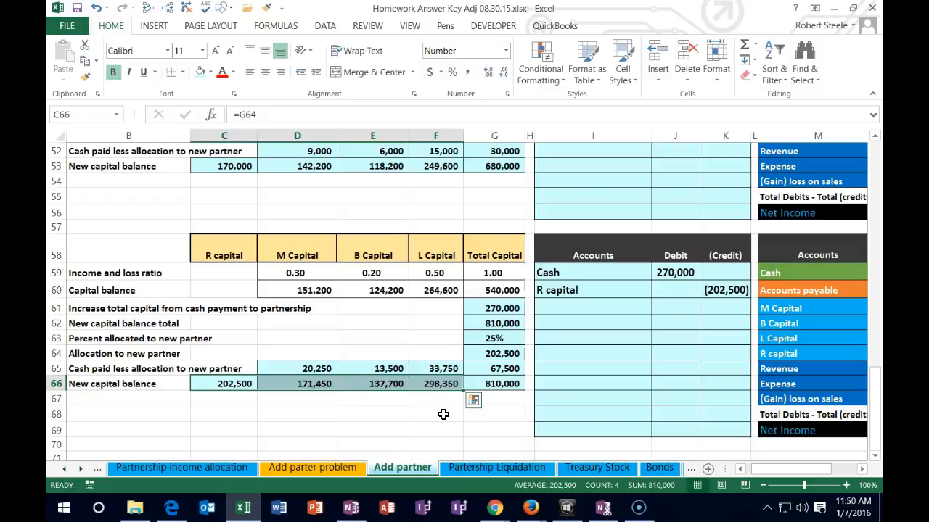
{"action": "left_click", "coordinate": [443, 414]}
Examine the trial balance beside the journal entry and the difference between the Cash debit and R capital credit in J59:K60
{"action": "left_click", "coordinate": [559, 351]}
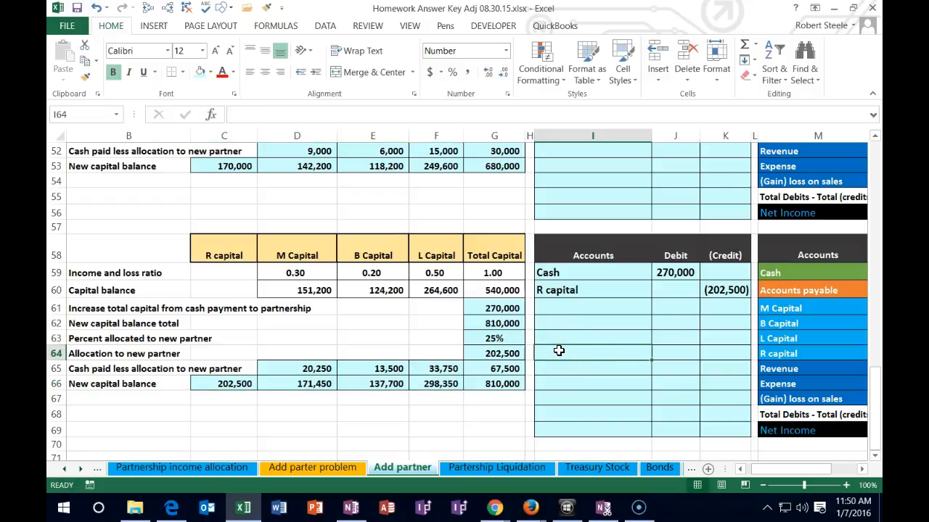
{"action": "key", "text": "Right"}
{"action": "key", "text": "Right"}
{"action": "key", "text": "Right"}
{"action": "key", "text": "Right"}
{"action": "key", "text": "Right"}
{"action": "key", "text": "Right"}
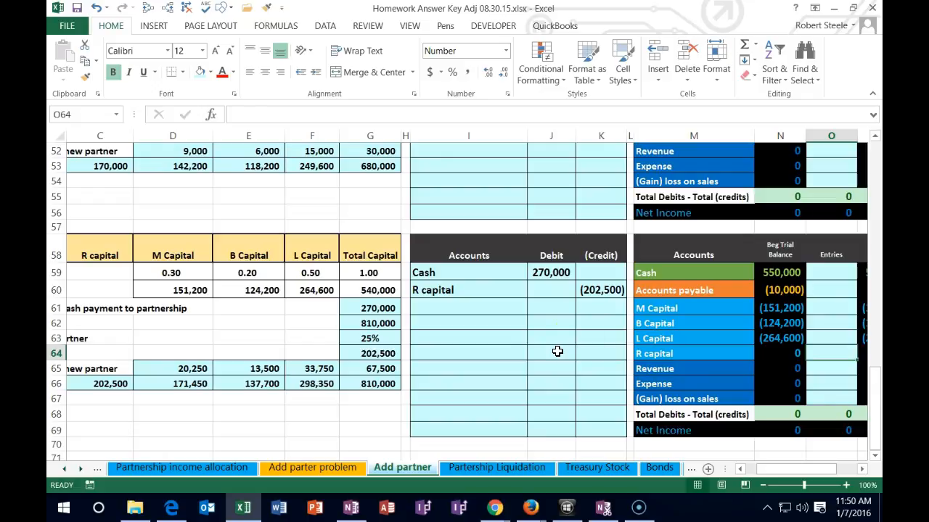
{"action": "left_click_drag", "start_coordinate": [556, 274], "coordinate": [588, 288]}
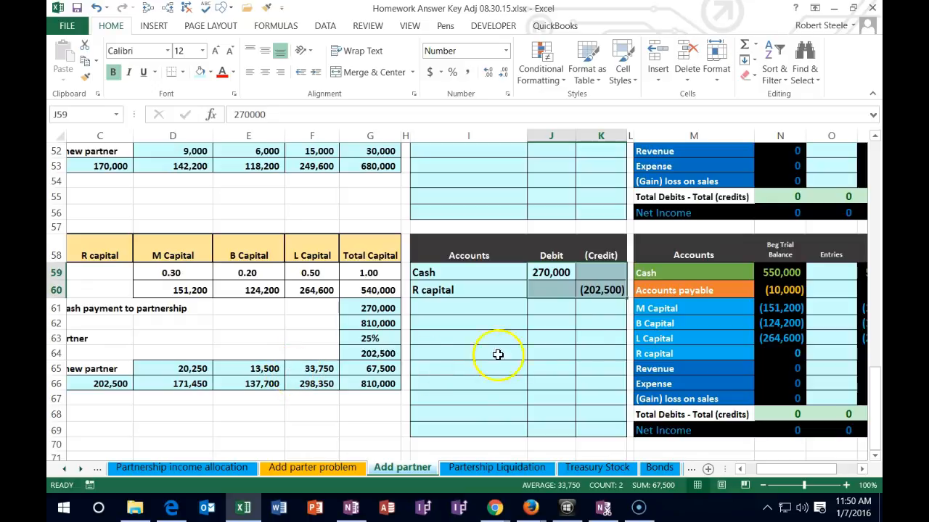
Copy the M, B and L Capital account names from M61:M63 and paste them as values into the journal entry at I61:I63
{"action": "left_click", "coordinate": [655, 307]}
{"action": "left_click_drag", "start_coordinate": [695, 307], "coordinate": [690, 337]}
{"action": "right_click", "coordinate": [691, 323]}
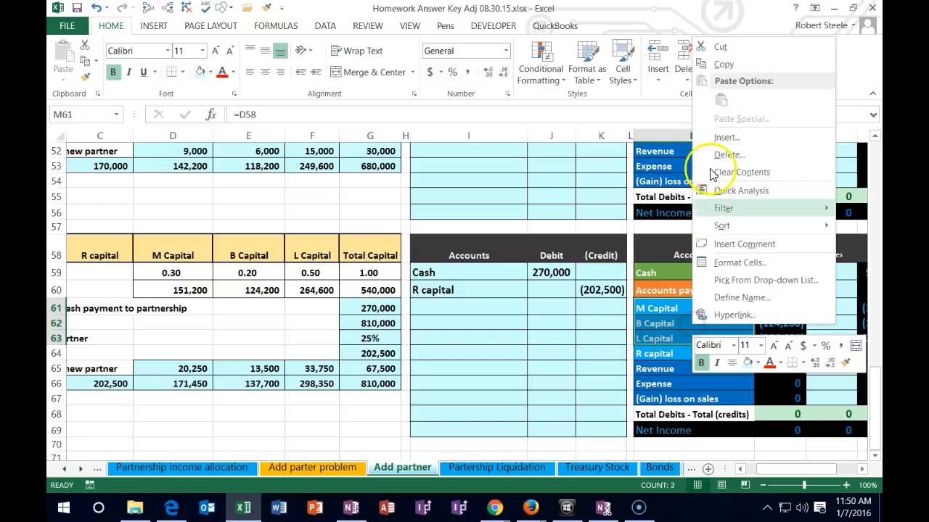
{"action": "left_click", "coordinate": [724, 65]}
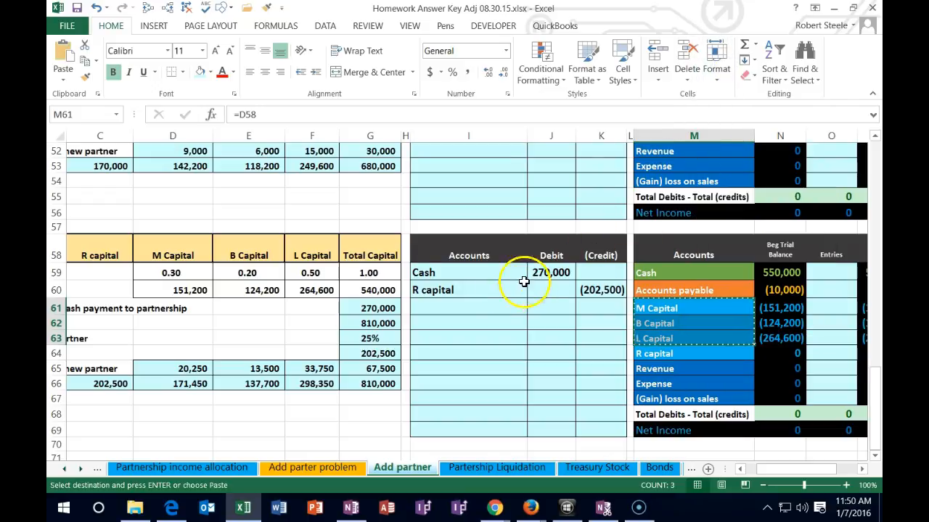
{"action": "left_click", "coordinate": [486, 303]}
{"action": "right_click", "coordinate": [487, 303]}
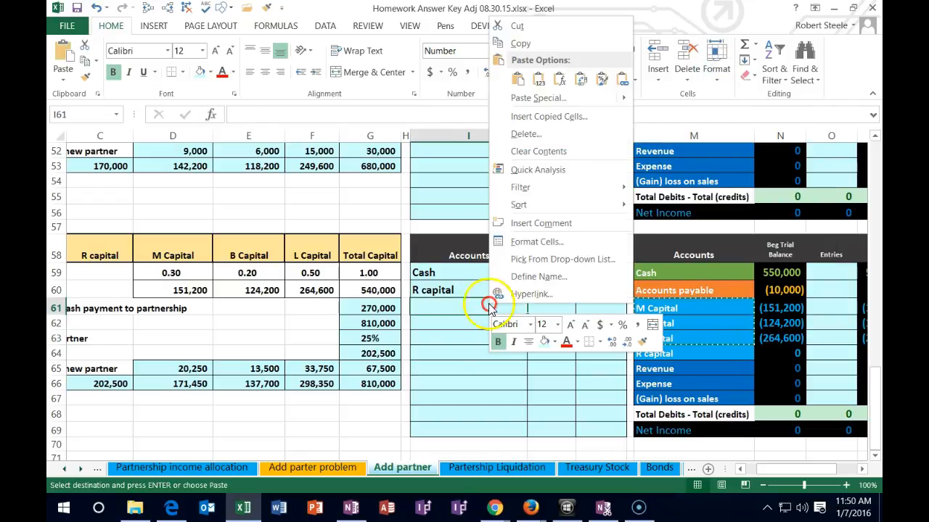
{"action": "left_click", "coordinate": [539, 80]}
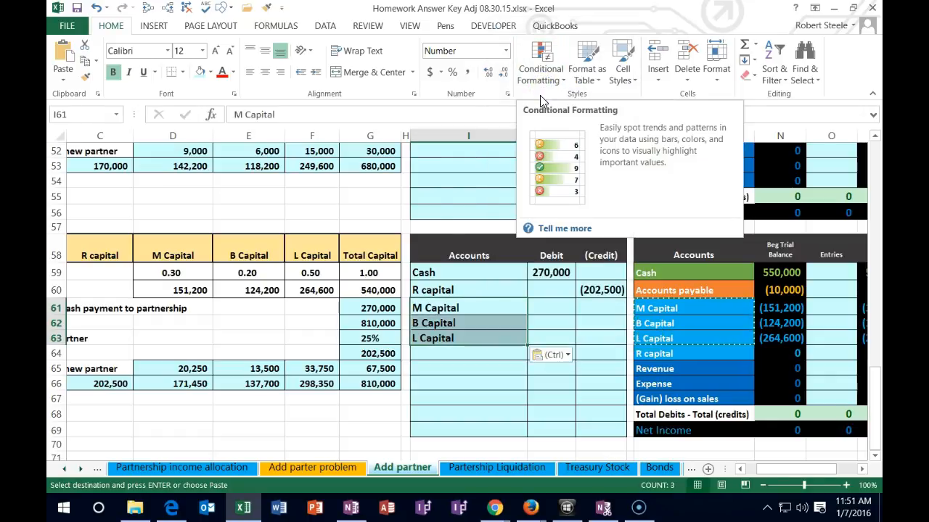
Enter the M Capital credit in K61 as the negative of its allocated share, using the formula -D65
{"action": "left_click", "coordinate": [590, 308]}
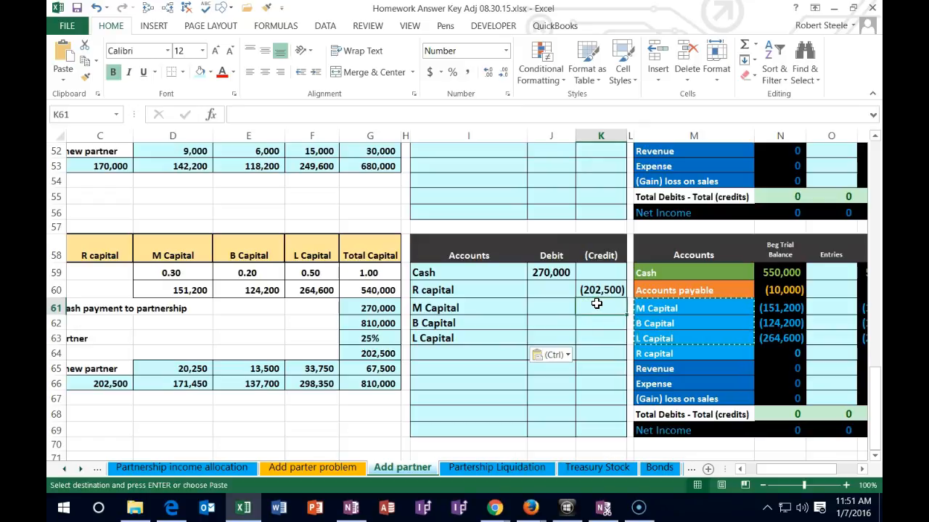
{"action": "type", "text": "-"}
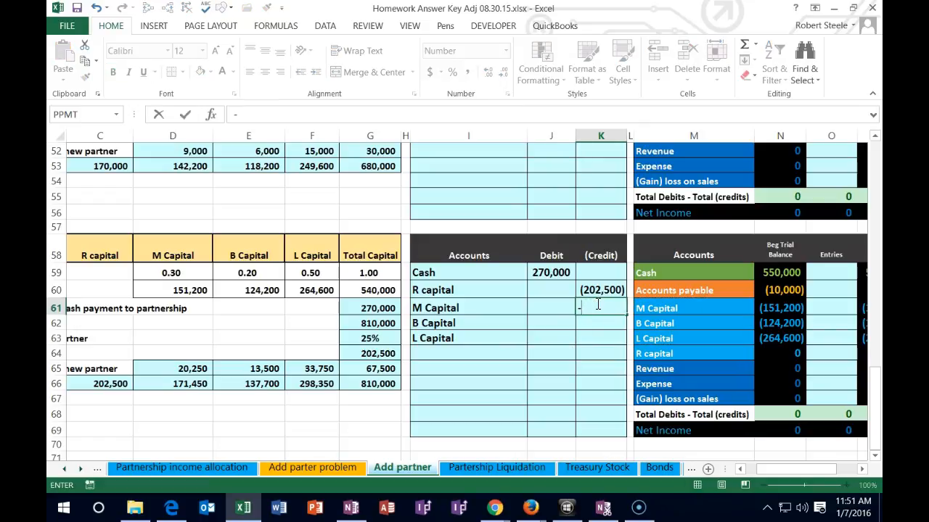
{"action": "left_click", "coordinate": [198, 376]}
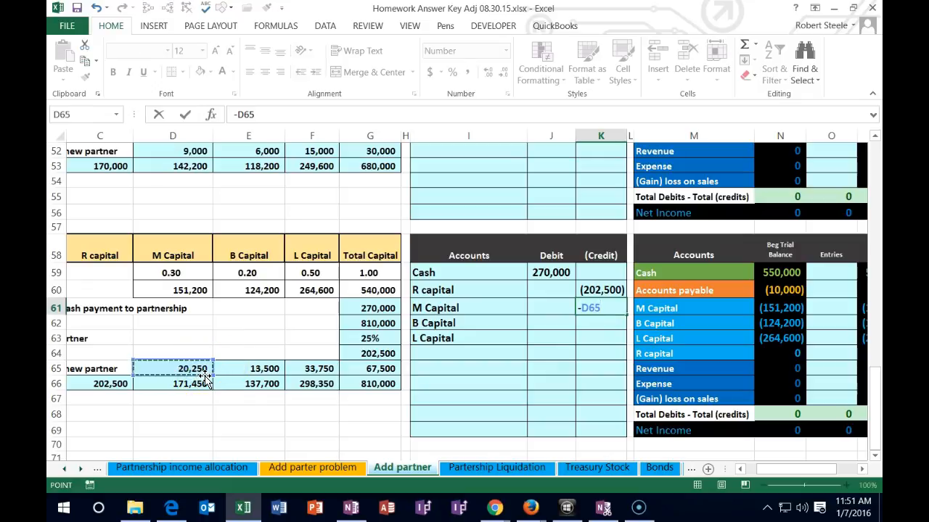
{"action": "key", "text": "Return"}
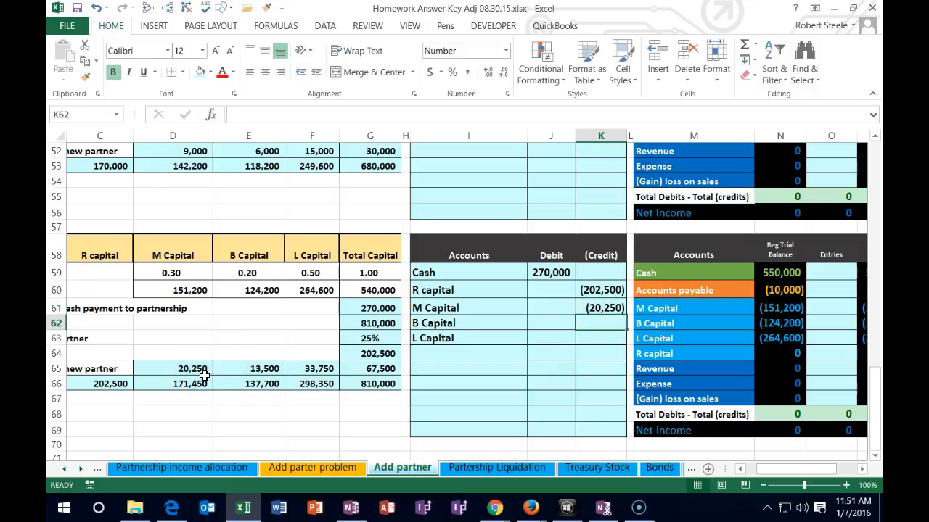
Enter the B Capital credit in K62 as the negative of its allocated share, using the formula -E65
{"action": "left_click", "coordinate": [599, 335]}
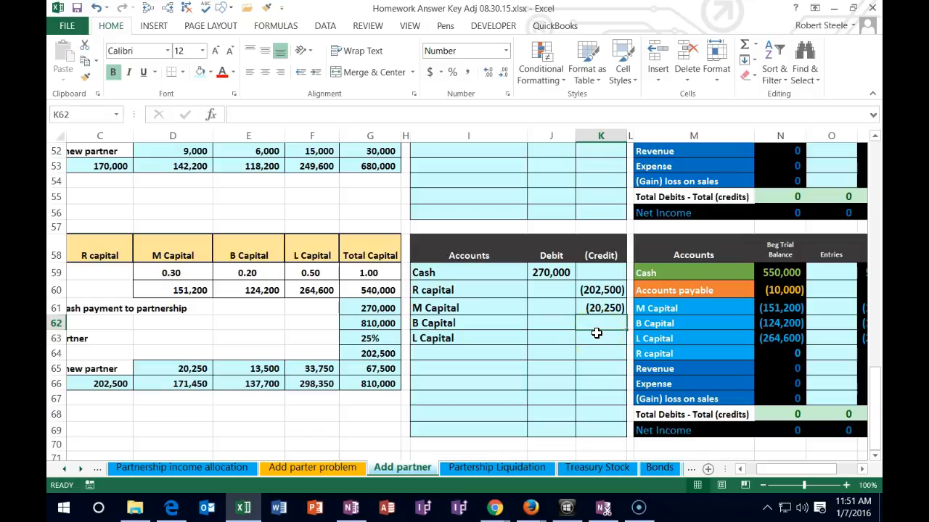
{"action": "type", "text": "-"}
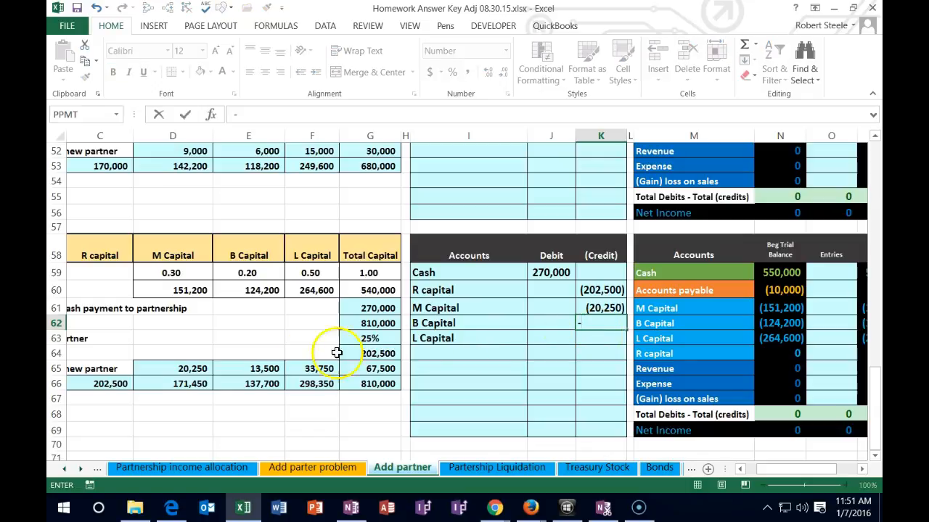
{"action": "left_click", "coordinate": [272, 370]}
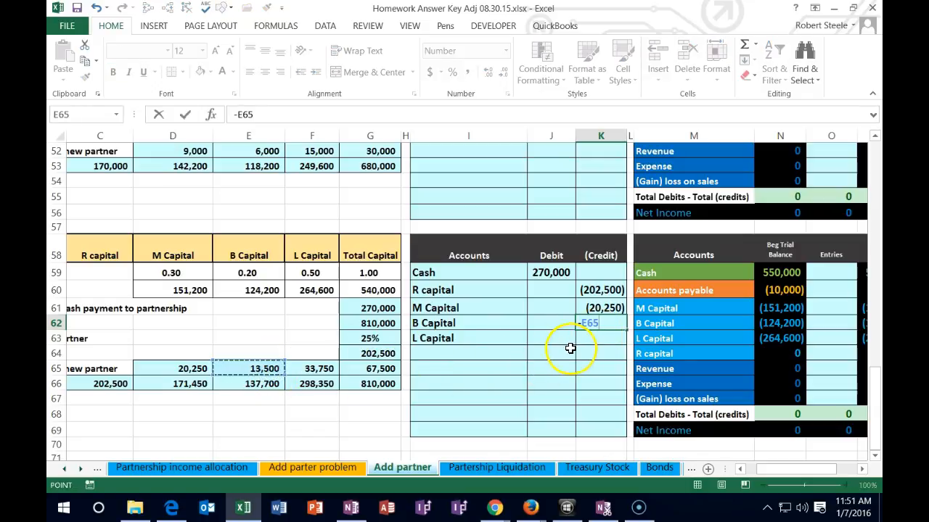
{"action": "key", "text": "Return"}
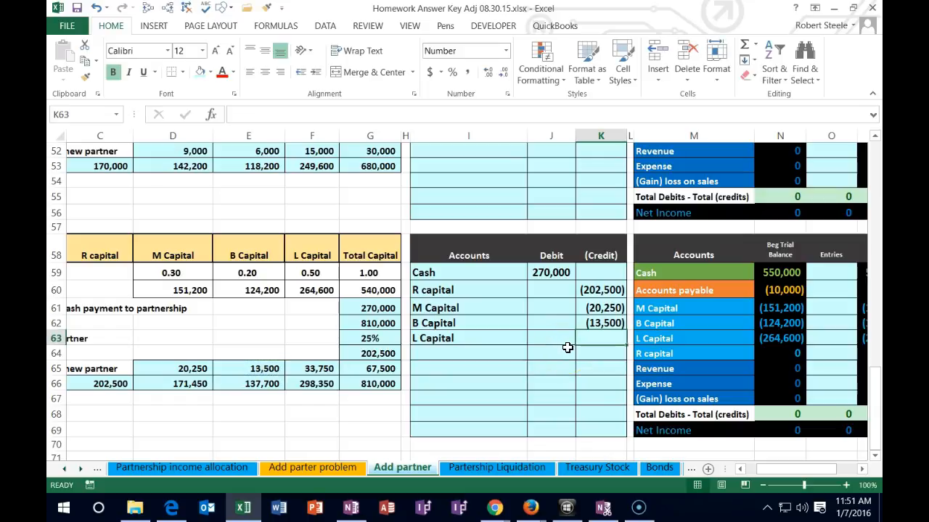
Enter the L Capital credit in K63 as the negative of its allocated share, using the formula -F65
{"action": "type", "text": "-"}
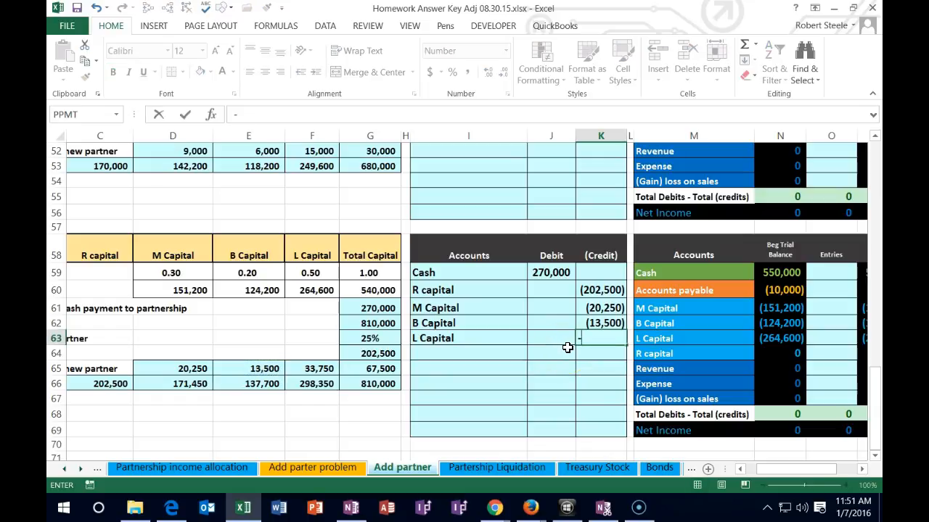
{"action": "left_click", "coordinate": [312, 369]}
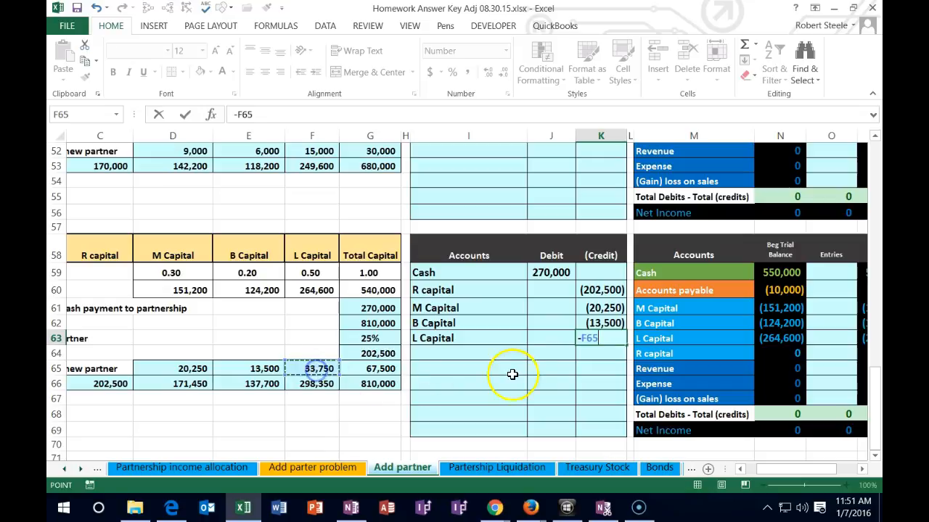
{"action": "key", "text": "Return"}
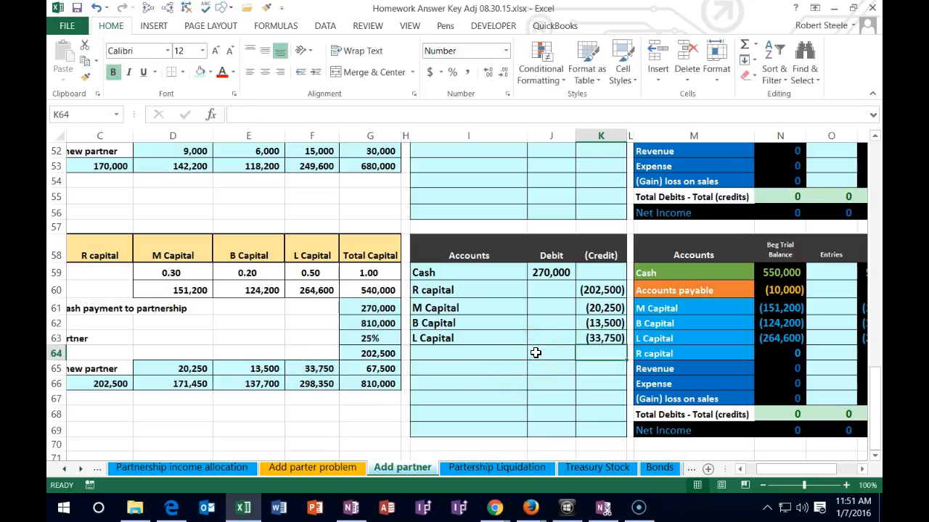
Check the journal entry's credits against the Cash debit in J59:K63 and review the partners' new capital balances in C66:G66
{"action": "left_click_drag", "start_coordinate": [600, 272], "coordinate": [605, 338]}
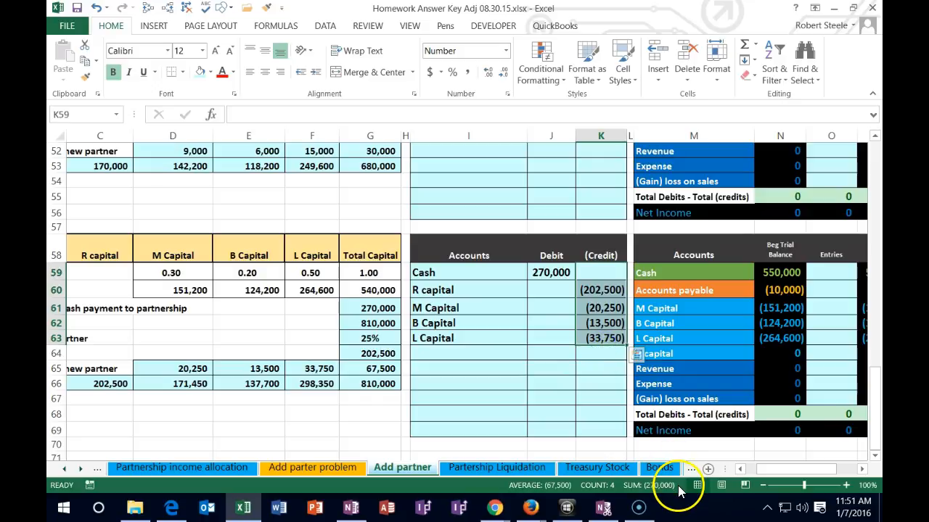
{"action": "left_click", "coordinate": [551, 272]}
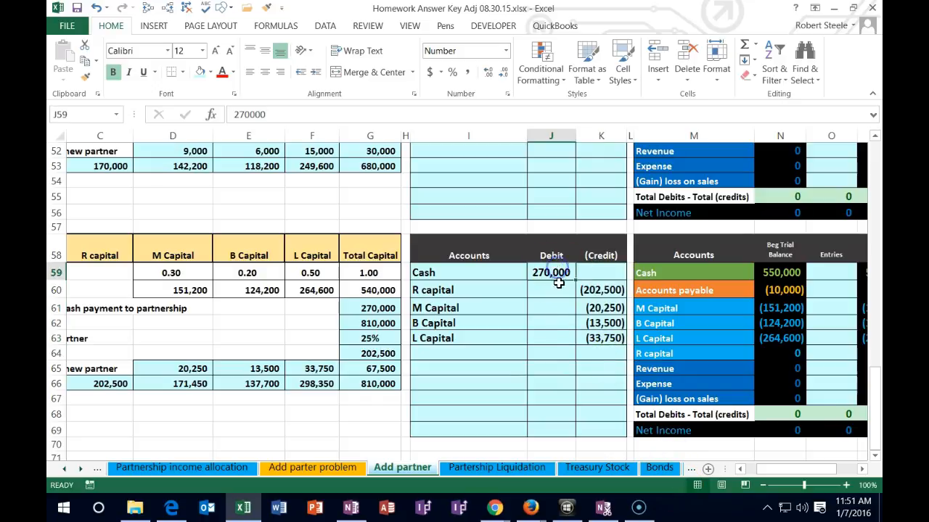
{"action": "left_click", "coordinate": [552, 336]}
{"action": "left_click_drag", "start_coordinate": [550, 272], "coordinate": [599, 341]}
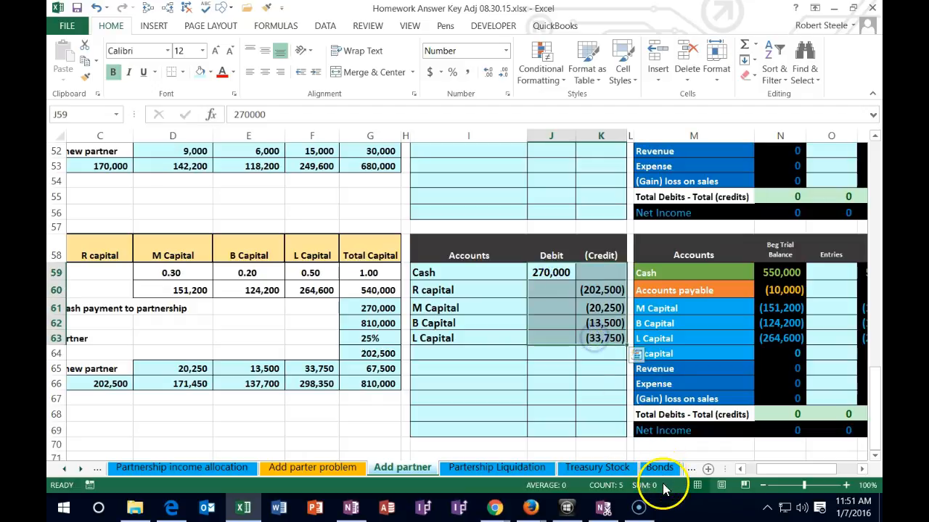
{"action": "left_click", "coordinate": [695, 351]}
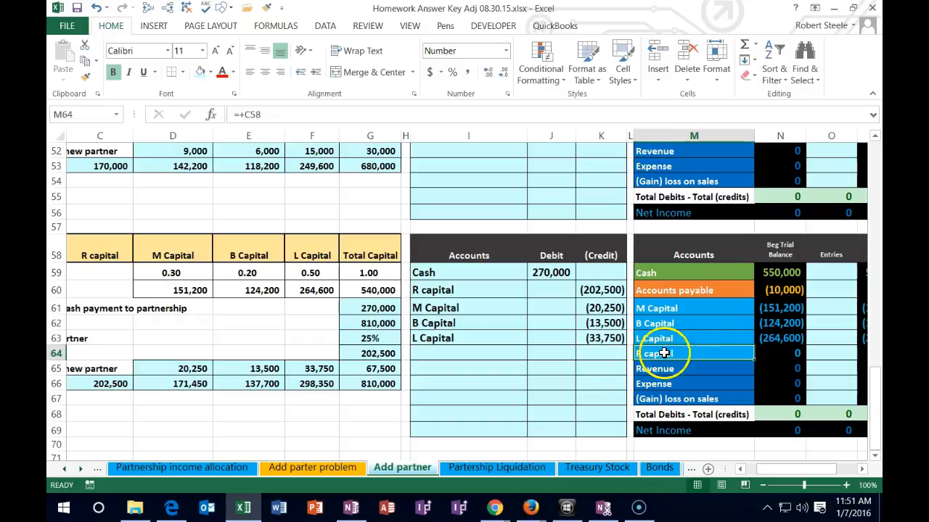
{"action": "left_click", "coordinate": [110, 384]}
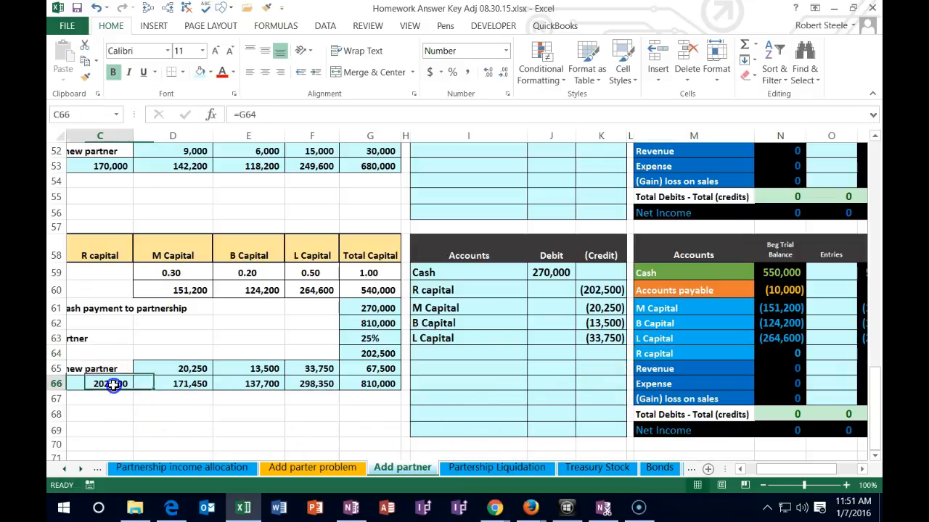
{"action": "left_click", "coordinate": [172, 385]}
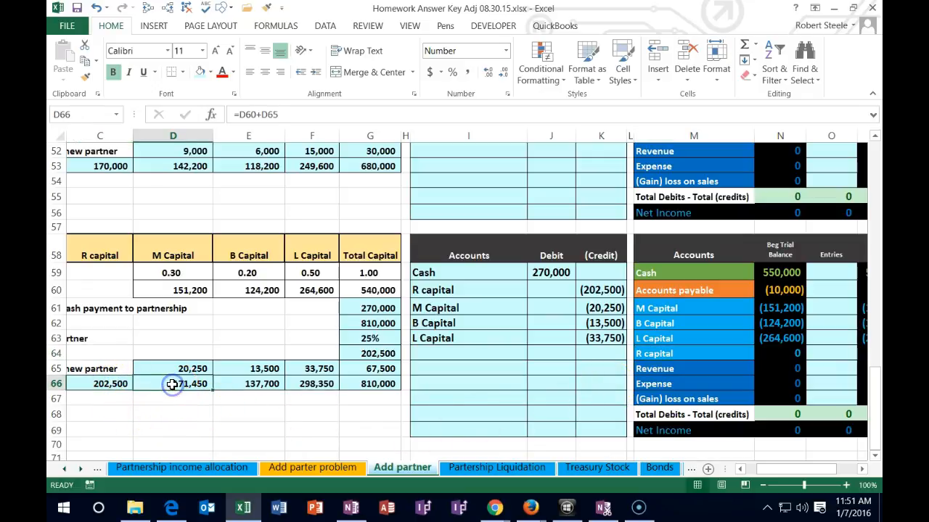
{"action": "left_click", "coordinate": [250, 384]}
{"action": "left_click", "coordinate": [312, 383]}
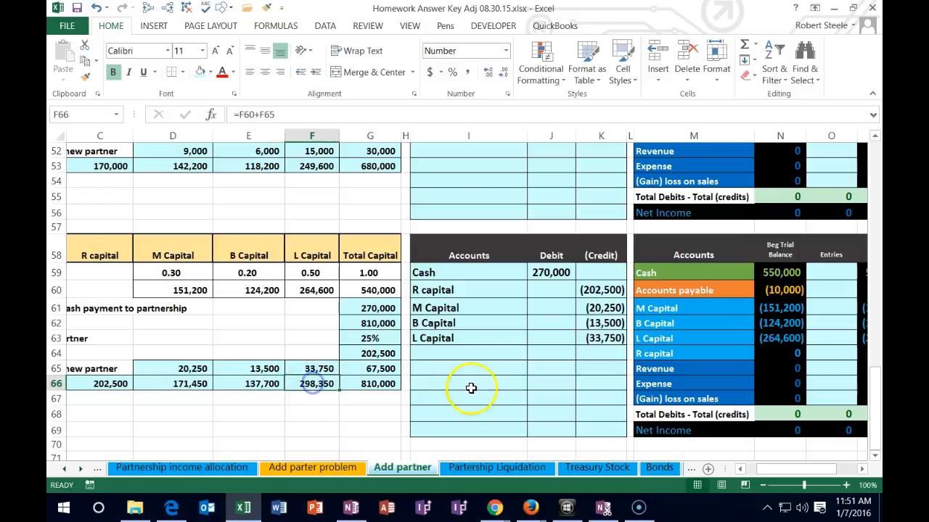
{"action": "left_click", "coordinate": [390, 389]}
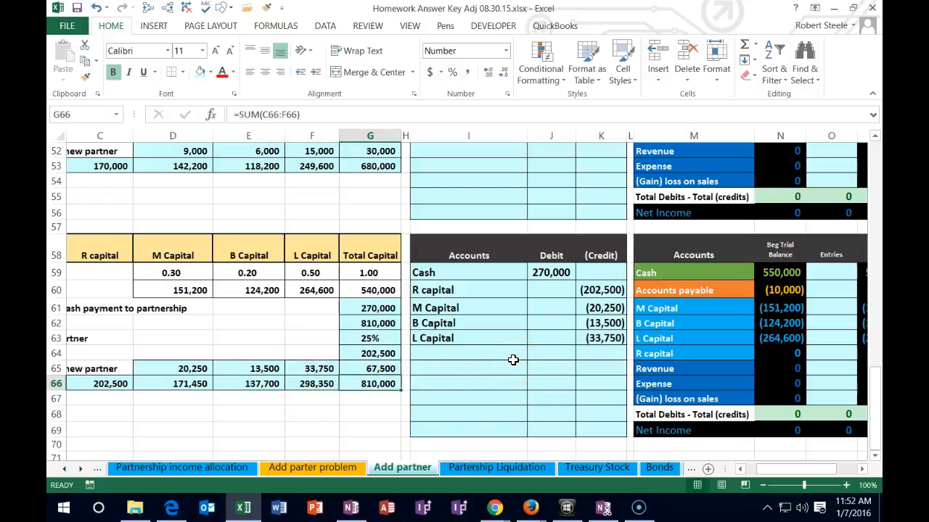
Post the Cash debit to the trial balance's Entries column in O59 with the formula =J59
{"action": "key", "text": "Right"}
{"action": "key", "text": "Right"}
{"action": "key", "text": "Right"}
{"action": "key", "text": "Right"}
{"action": "key", "text": "Right"}
{"action": "key", "text": "Right"}
{"action": "key", "text": "Right"}
{"action": "key", "text": "Right"}
{"action": "key", "text": "Right"}
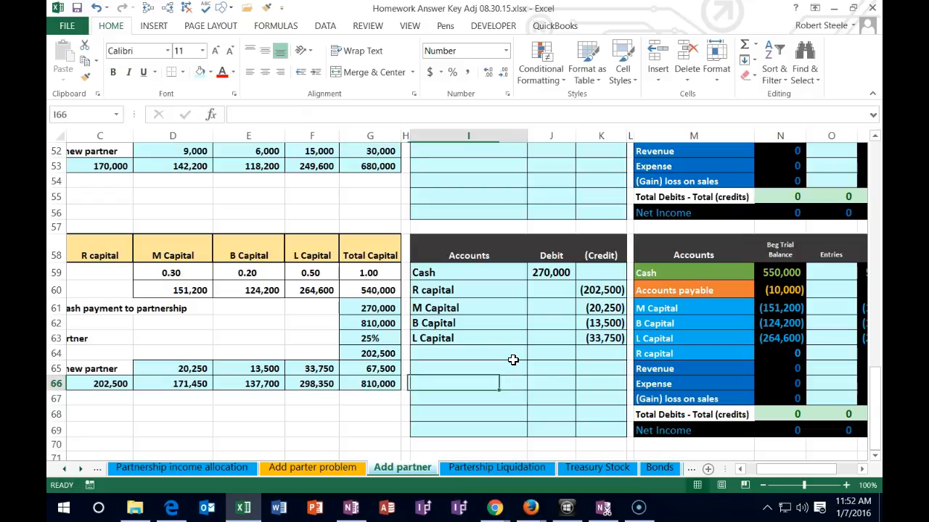
{"action": "key", "text": "Right"}
{"action": "key", "text": "Right"}
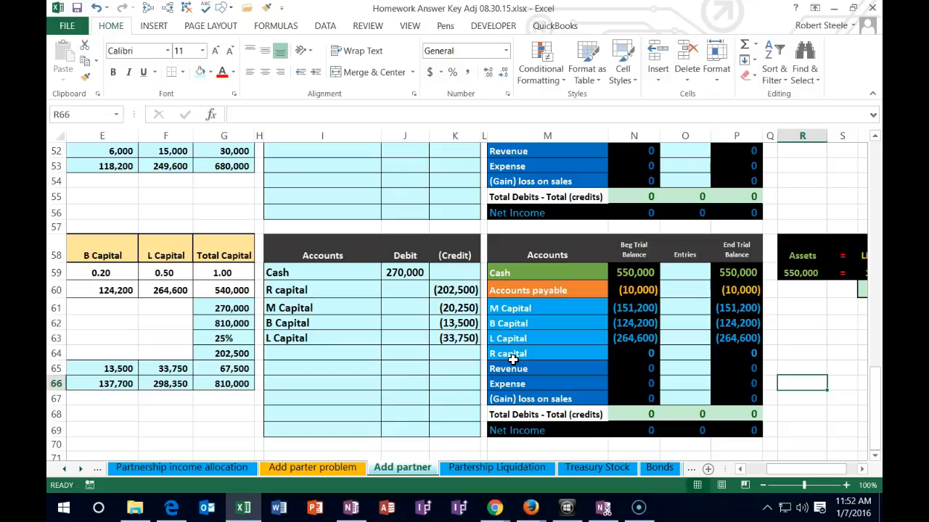
{"action": "left_click_drag", "start_coordinate": [327, 272], "coordinate": [421, 273]}
{"action": "left_click_drag", "start_coordinate": [602, 272], "coordinate": [632, 272]}
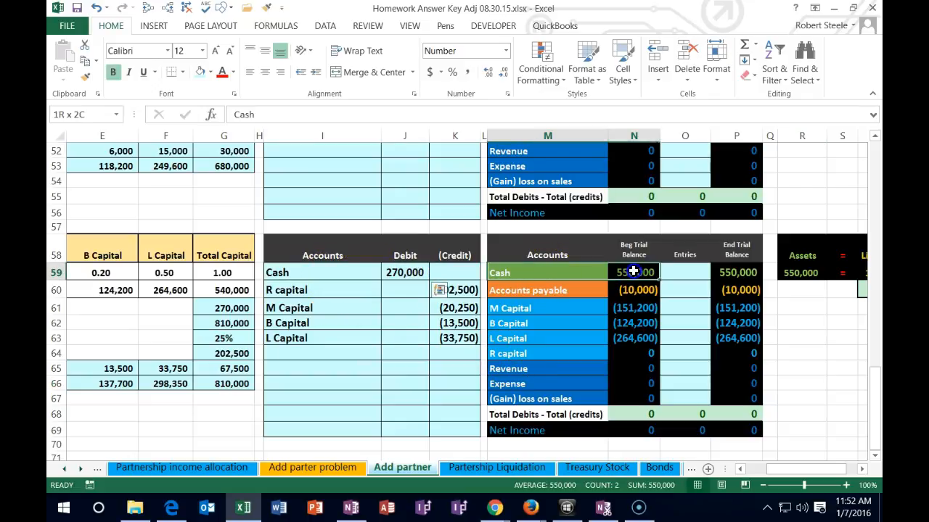
{"action": "left_click", "coordinate": [680, 270]}
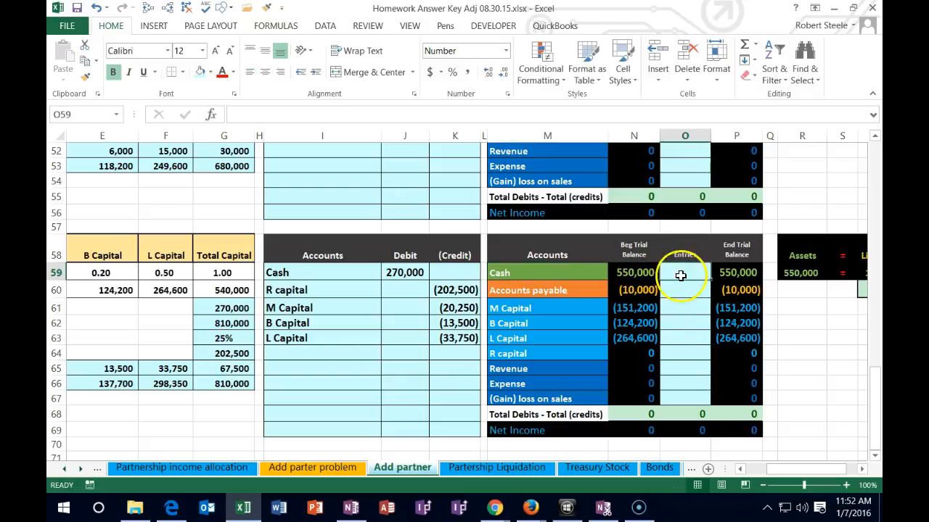
{"action": "type", "text": "="}
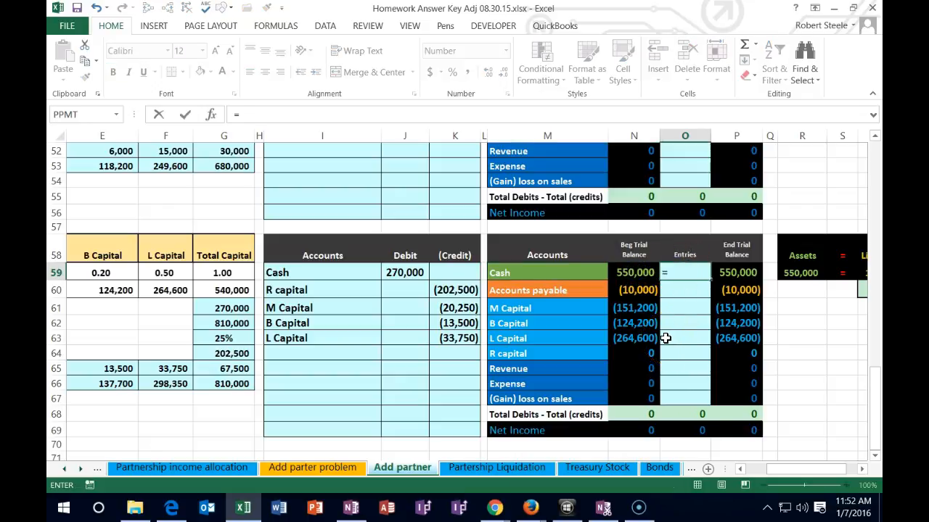
{"action": "left_click", "coordinate": [402, 271]}
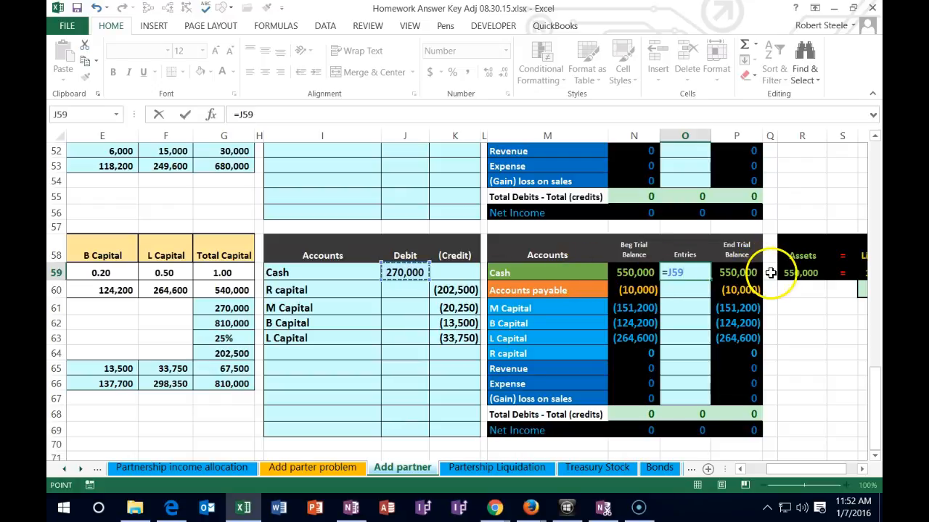
{"action": "key", "text": "Return"}
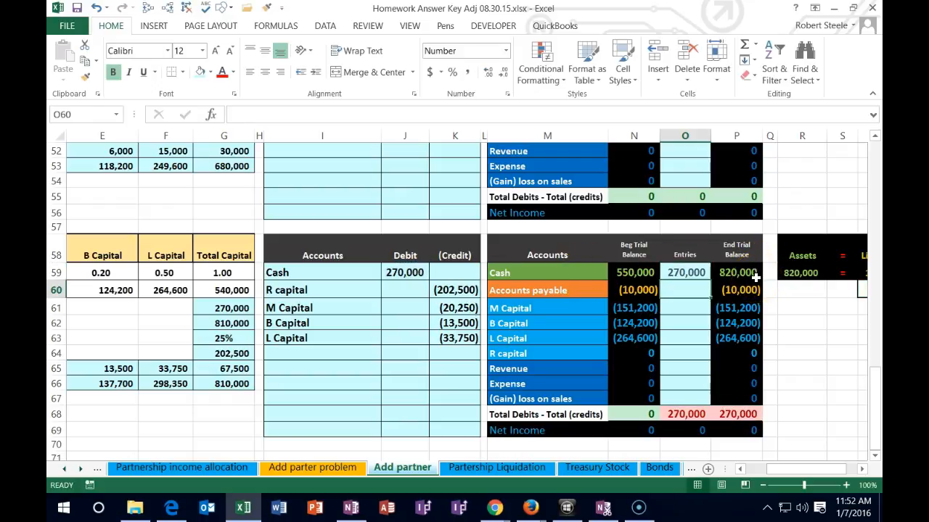
Post the R capital credit to the trial balance's Entries column in O64 with the formula =K60
{"action": "left_click_drag", "start_coordinate": [367, 291], "coordinate": [444, 293]}
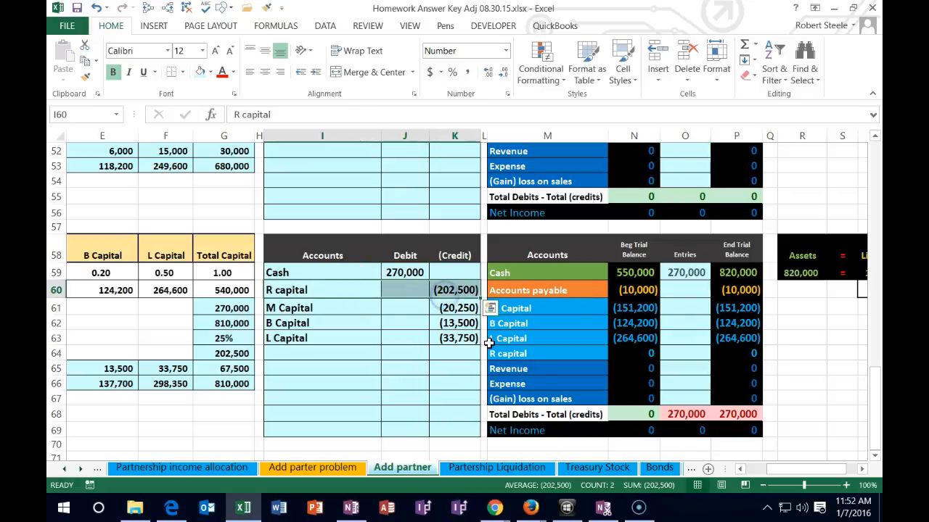
{"action": "left_click_drag", "start_coordinate": [581, 354], "coordinate": [726, 355]}
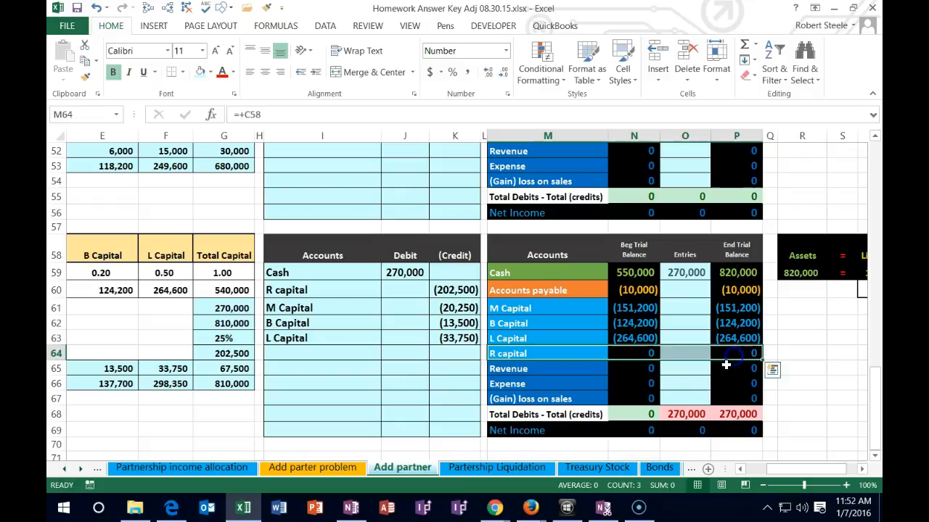
{"action": "left_click", "coordinate": [693, 353]}
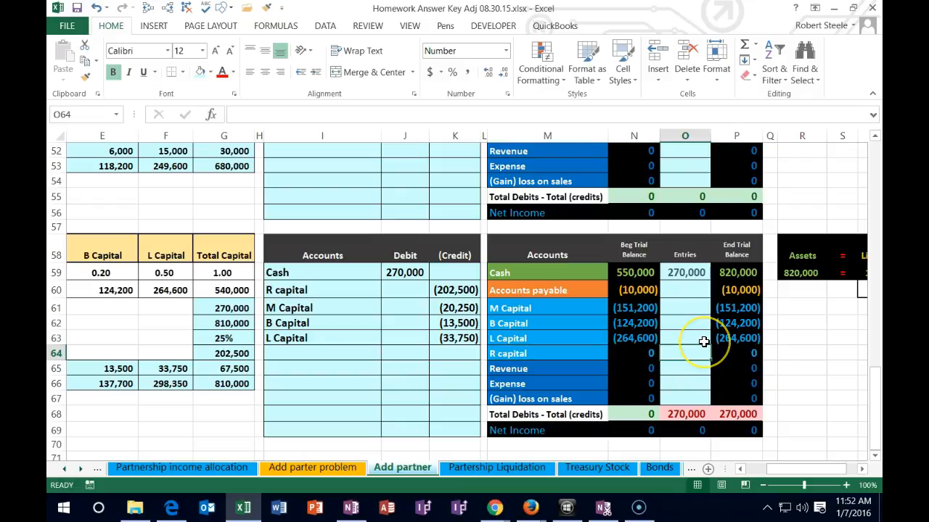
{"action": "type", "text": "="}
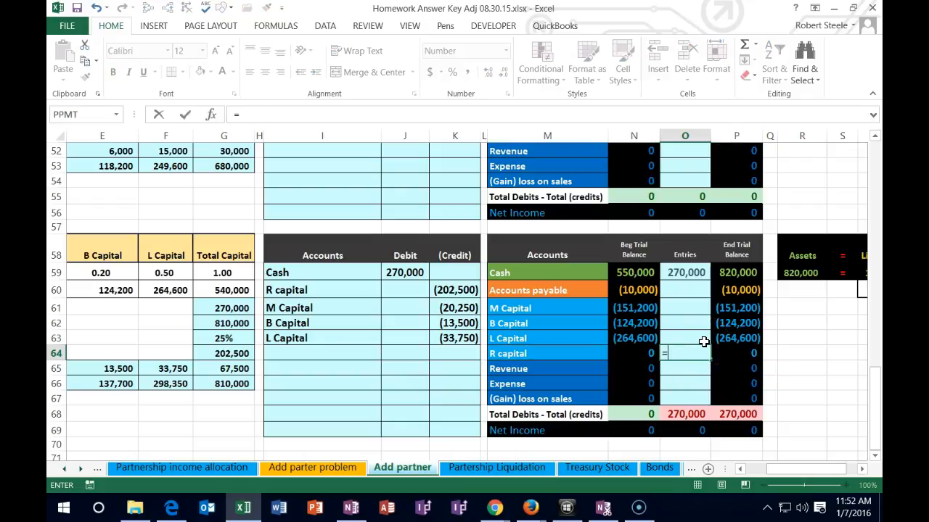
{"action": "left_click", "coordinate": [451, 290]}
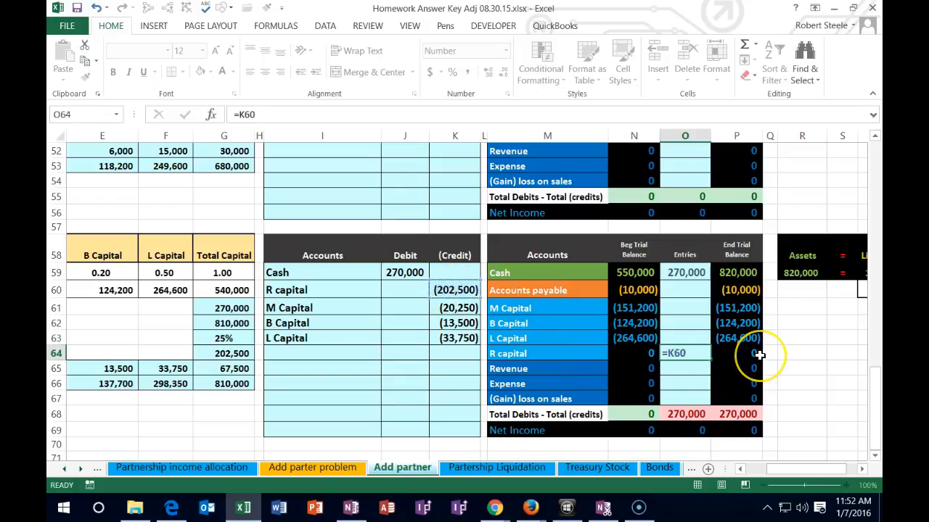
{"action": "key", "text": "Return"}
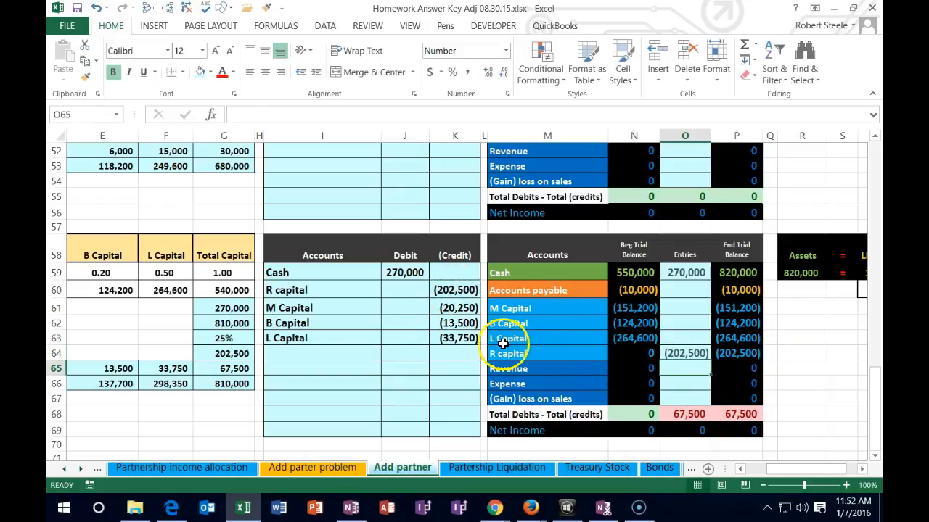
Post the M Capital credit in O61 with the formula =K61 and check its ending balance in P61 against the worksheet's D66
{"action": "left_click_drag", "start_coordinate": [342, 307], "coordinate": [435, 307]}
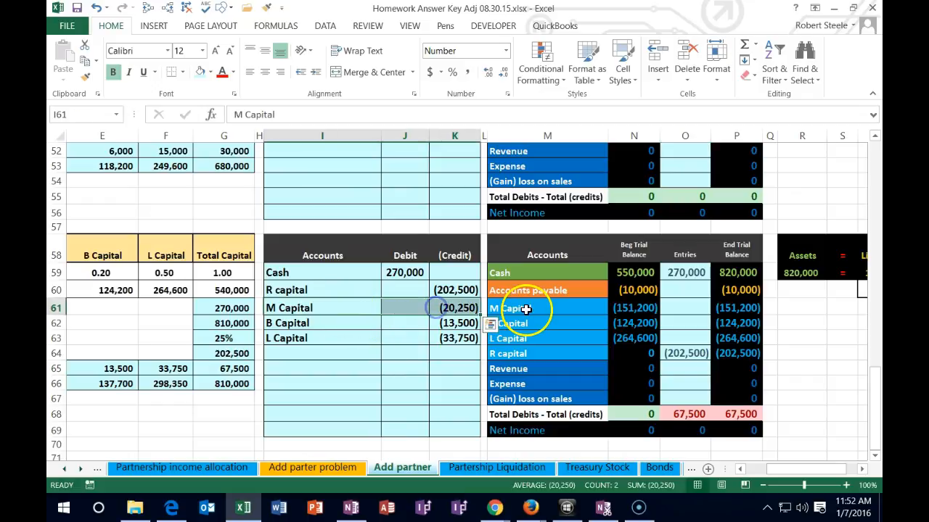
{"action": "left_click_drag", "start_coordinate": [526, 309], "coordinate": [613, 309]}
{"action": "left_click", "coordinate": [684, 307]}
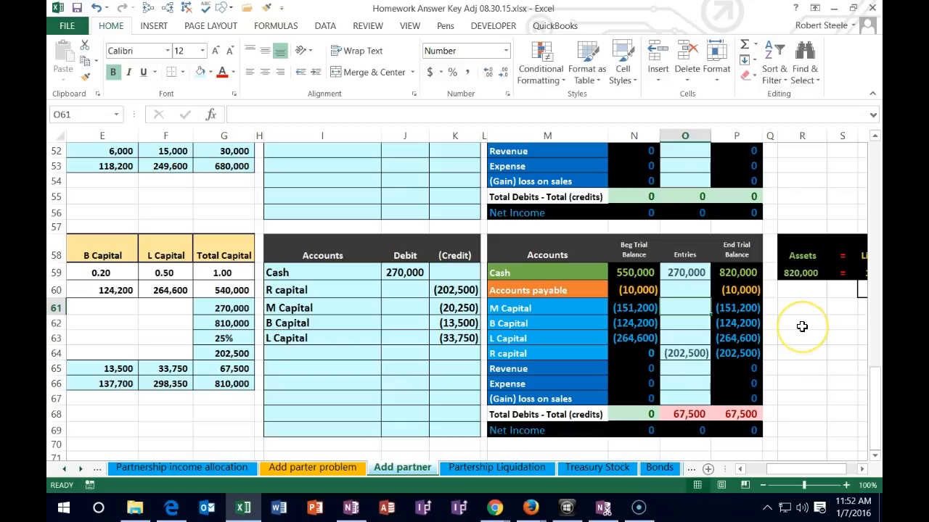
{"action": "type", "text": "="}
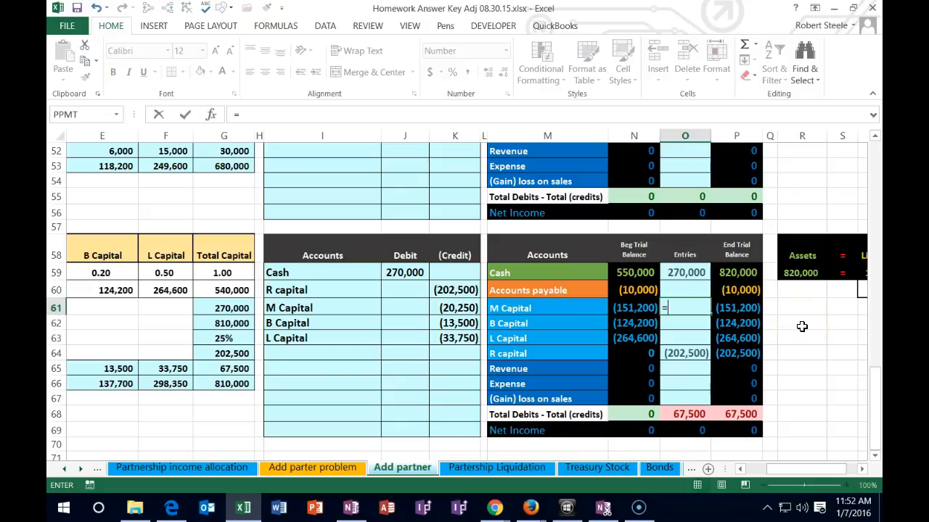
{"action": "left_click", "coordinate": [467, 308]}
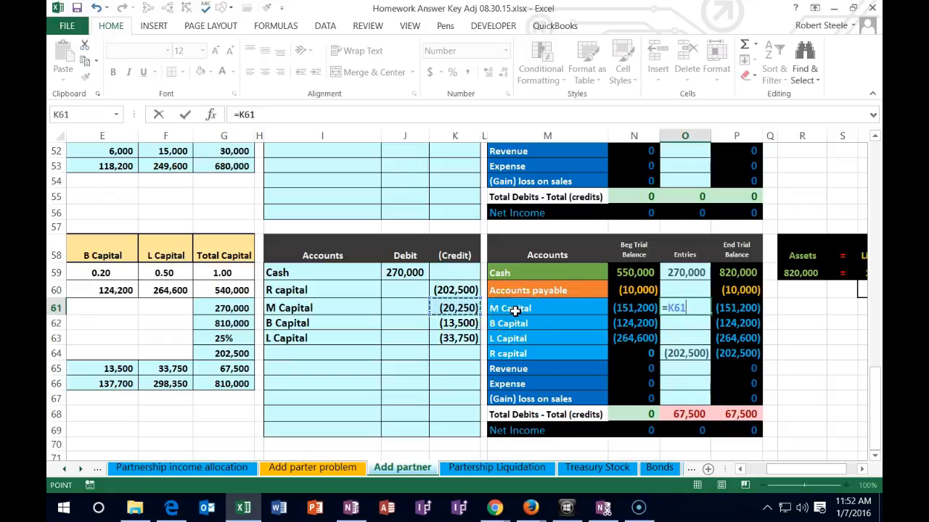
{"action": "key", "text": "Return"}
{"action": "left_click_drag", "start_coordinate": [621, 309], "coordinate": [621, 321]}
{"action": "left_click", "coordinate": [622, 309]}
{"action": "left_click", "coordinate": [722, 309]}
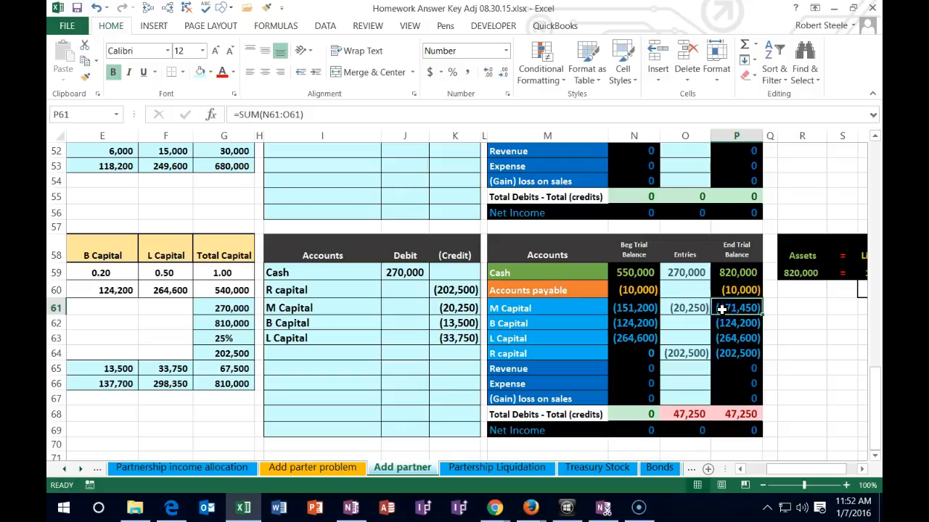
{"action": "left_click", "coordinate": [82, 383]}
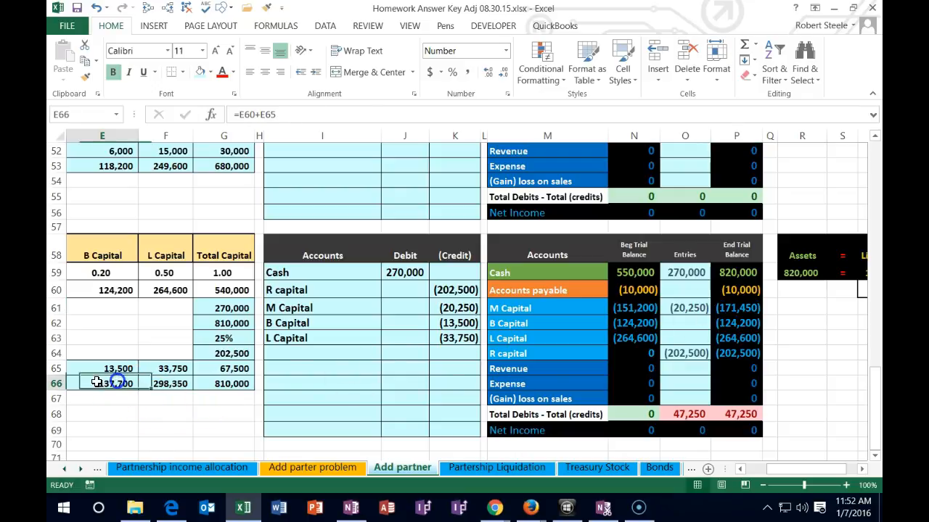
{"action": "key", "text": "Left"}
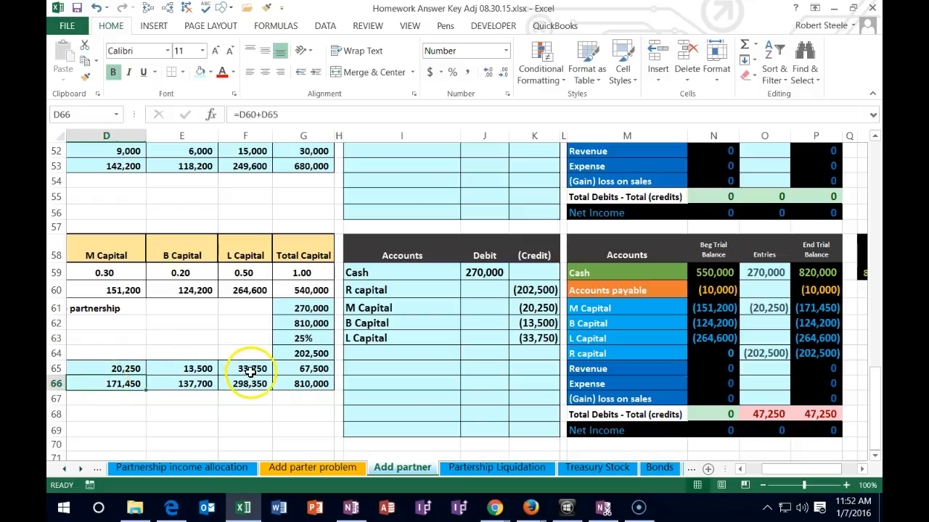
Post the B Capital credit in O62 with the formula =K62 and check its ending balance against the worksheet's E66
{"action": "left_click_drag", "start_coordinate": [367, 322], "coordinate": [524, 323]}
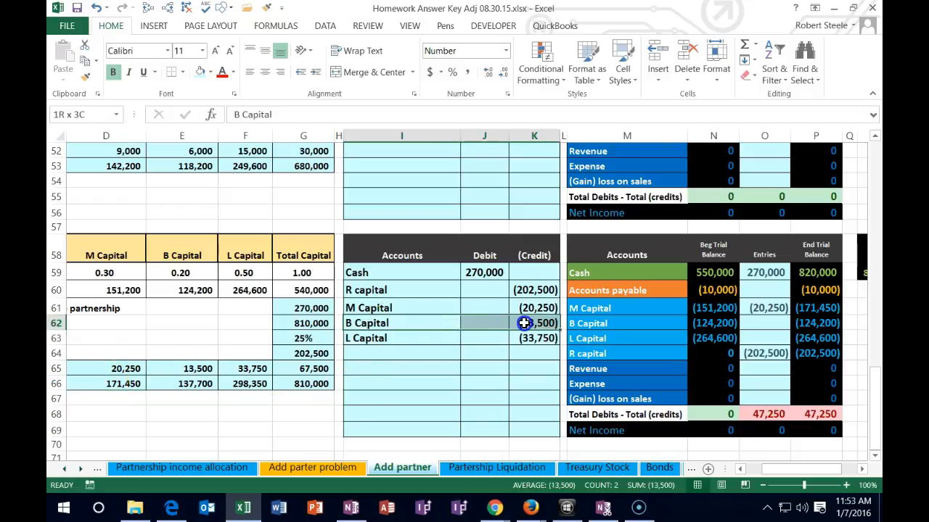
{"action": "left_click_drag", "start_coordinate": [620, 328], "coordinate": [706, 323]}
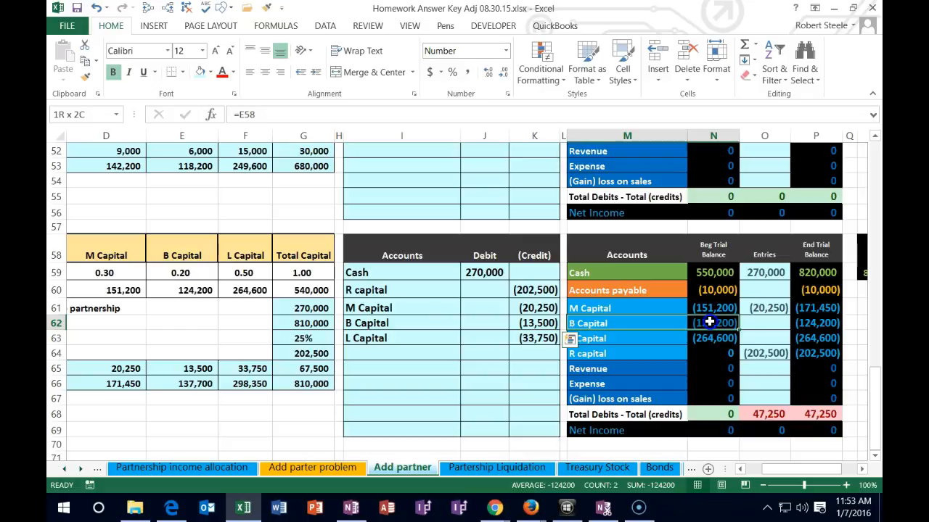
{"action": "left_click", "coordinate": [764, 323]}
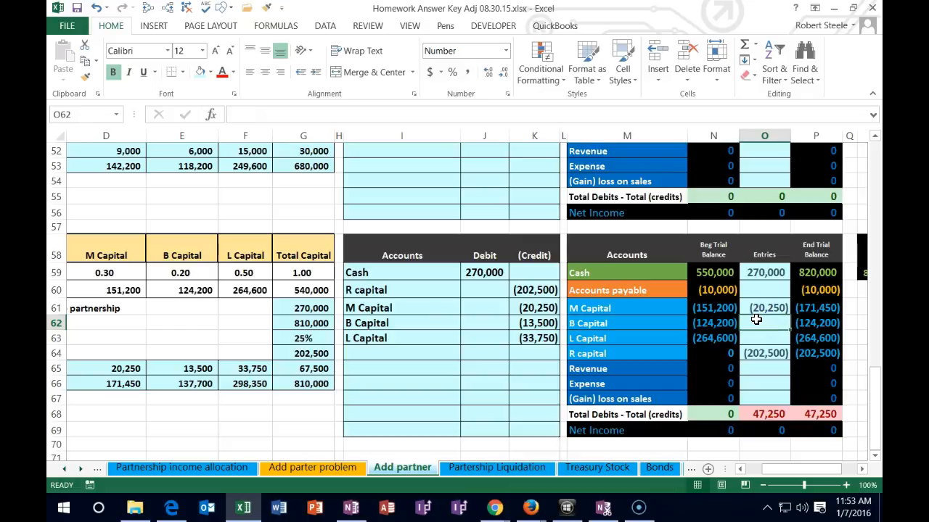
{"action": "type", "text": "="}
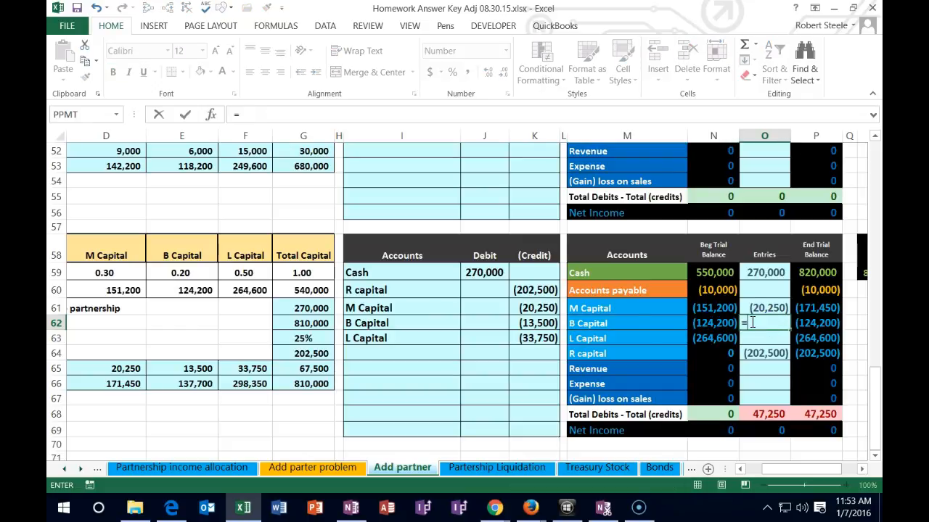
{"action": "left_click", "coordinate": [544, 323]}
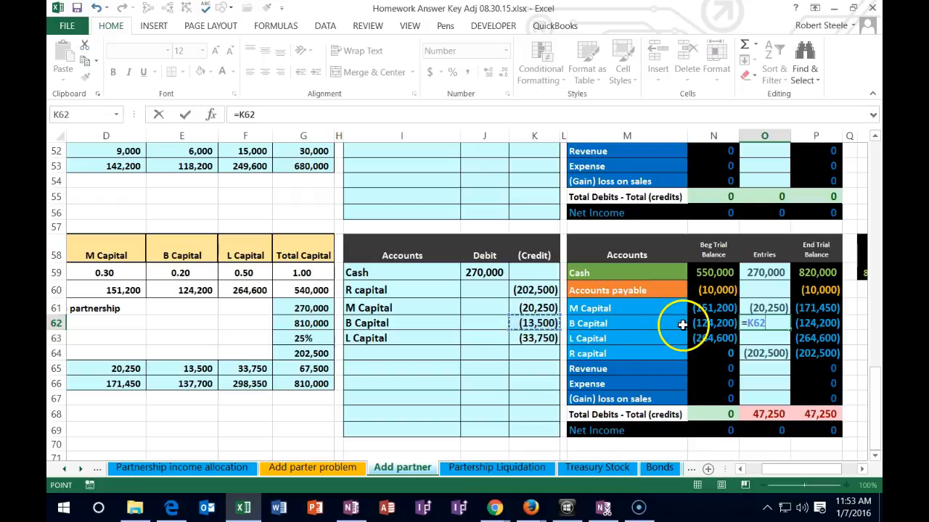
{"action": "key", "text": "Return"}
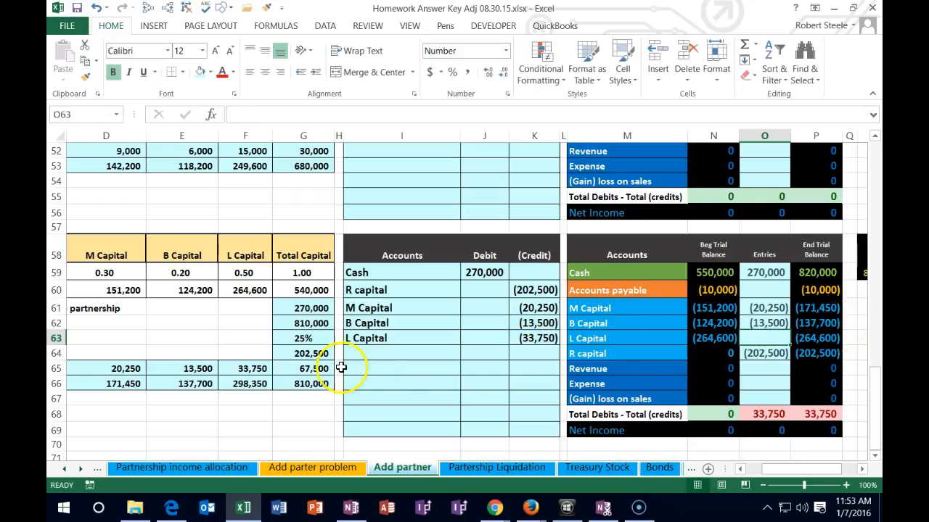
{"action": "left_click", "coordinate": [183, 383]}
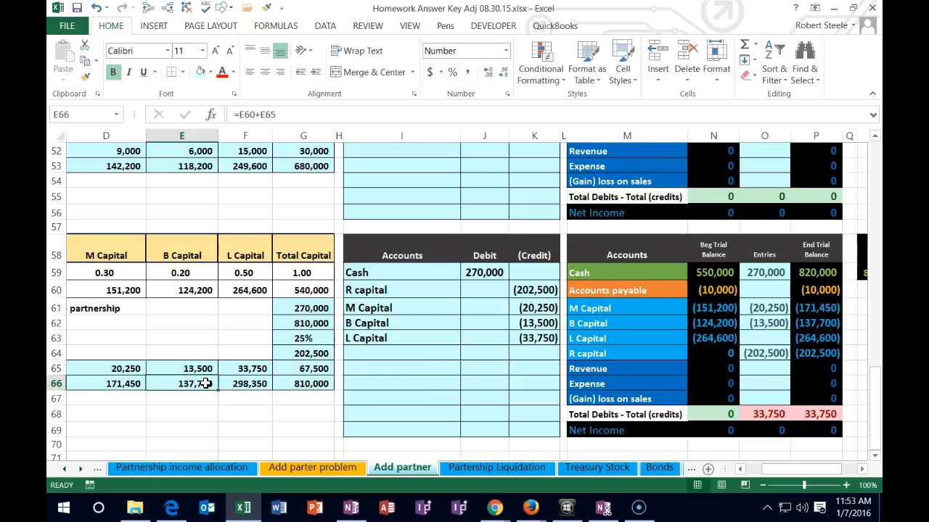
Post the L Capital credit in O63 with the formula =K63 and check its ending balance against the worksheet's F66
{"action": "left_click_drag", "start_coordinate": [359, 338], "coordinate": [533, 338]}
{"action": "left_click", "coordinate": [573, 338]}
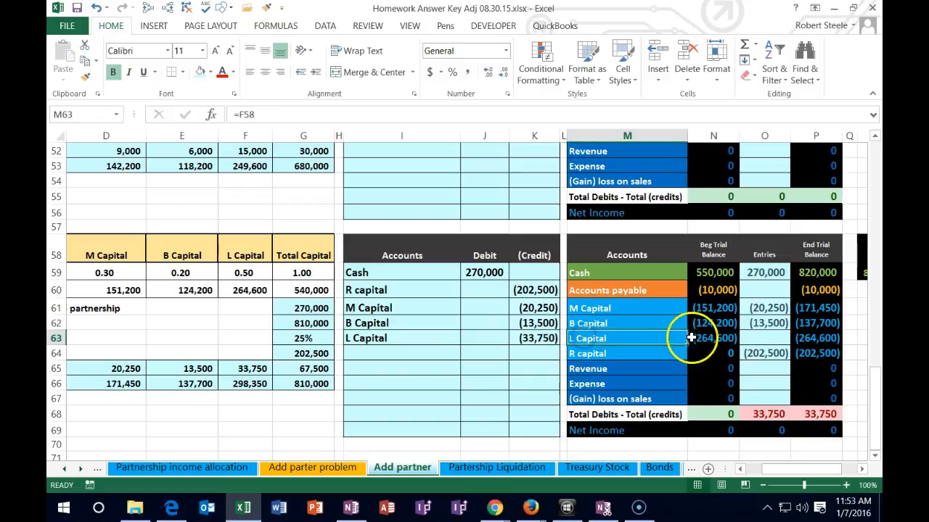
{"action": "left_click", "coordinate": [776, 338]}
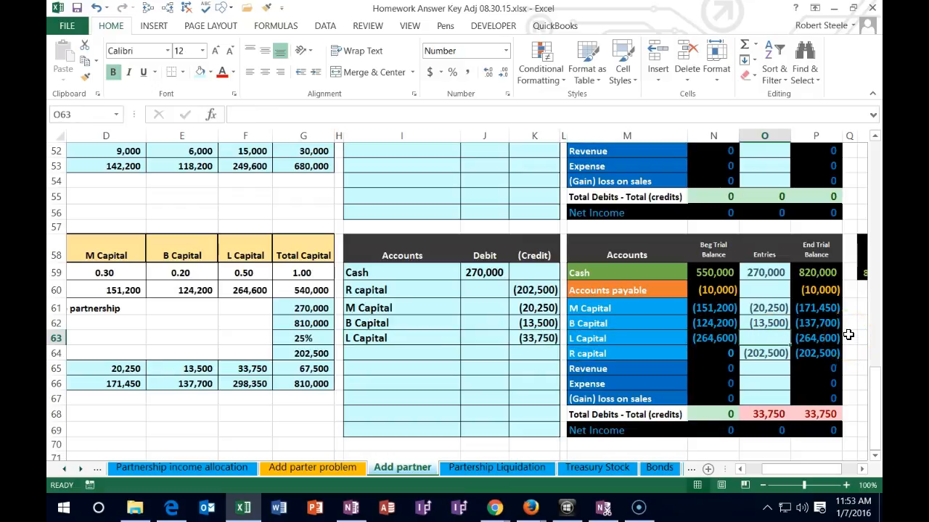
{"action": "type", "text": "="}
{"action": "left_click", "coordinate": [533, 344]}
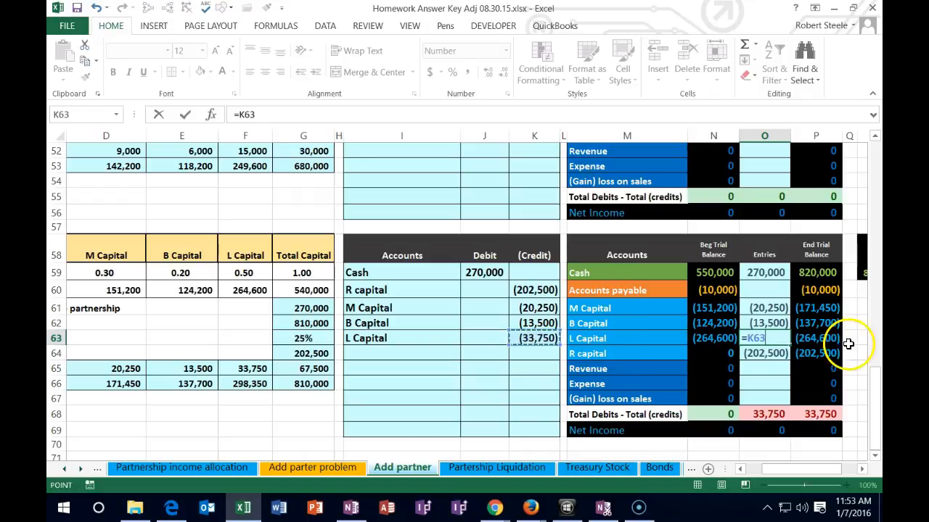
{"action": "key", "text": "Tab"}
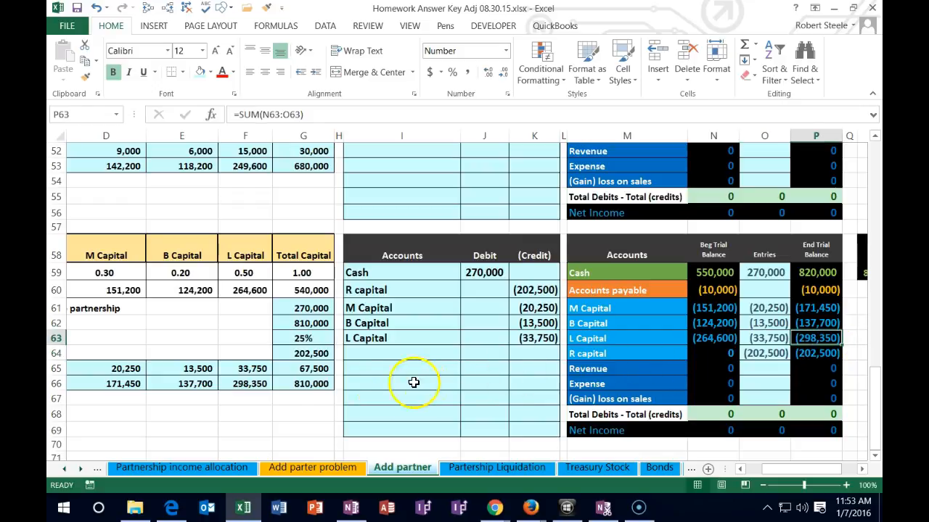
{"action": "left_click", "coordinate": [259, 385]}
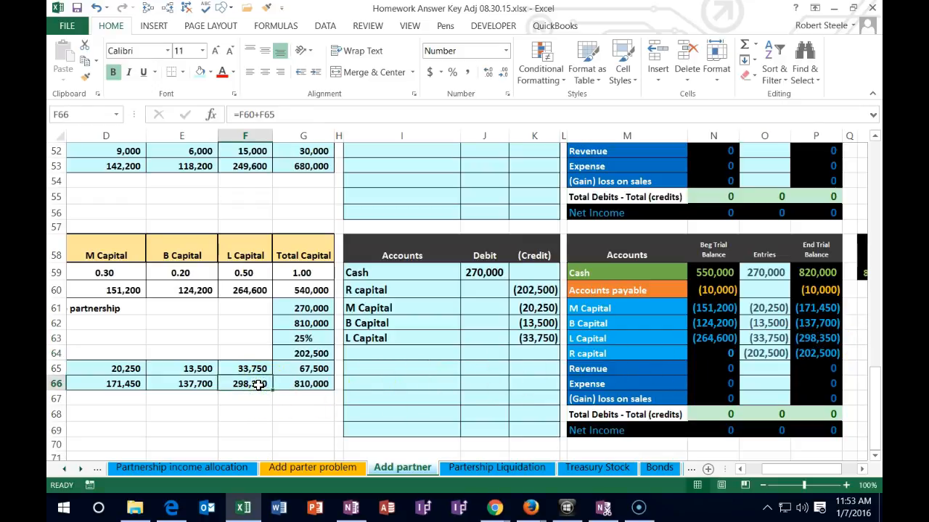
Compare the sum of the partners' ending capital balances in P61:P64 with cash less accounts payable in P59:P60
{"action": "left_click_drag", "start_coordinate": [812, 308], "coordinate": [805, 353]}
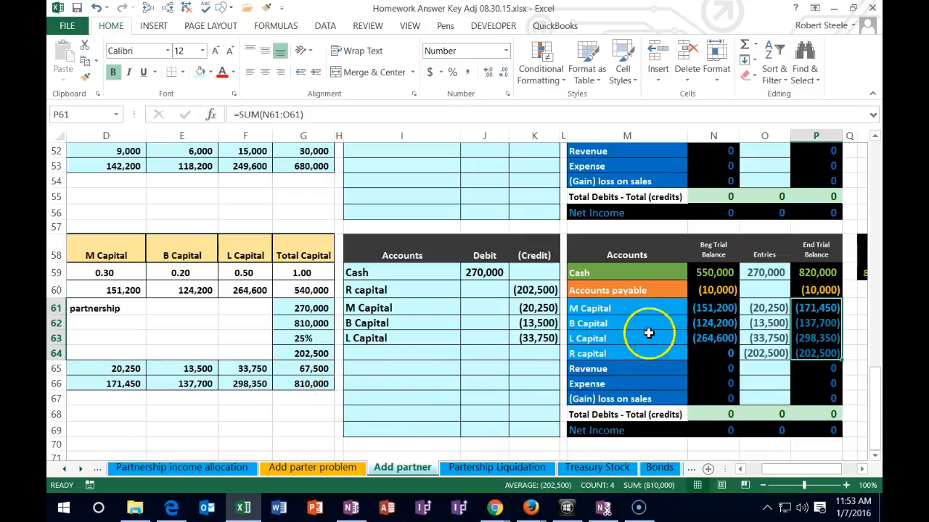
{"action": "left_click", "coordinate": [814, 271]}
{"action": "left_click_drag", "start_coordinate": [811, 274], "coordinate": [816, 292]}
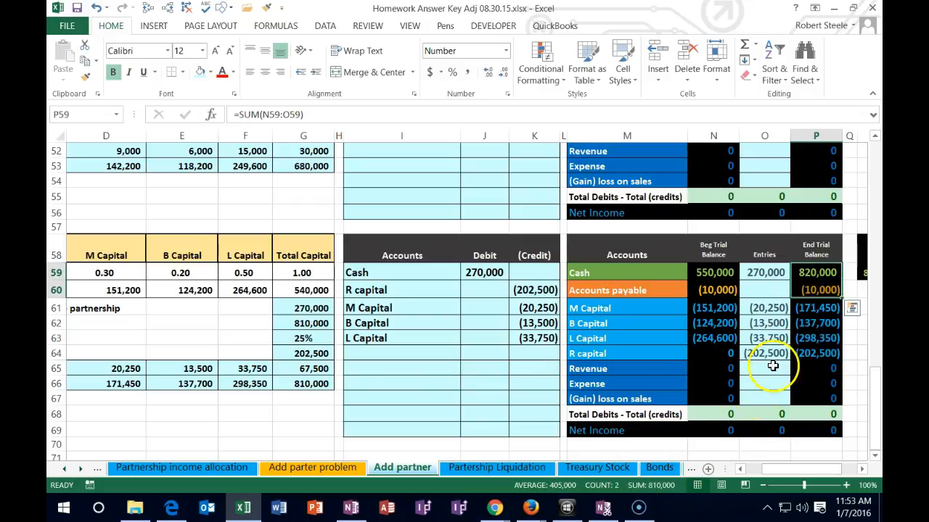
{"action": "left_click_drag", "start_coordinate": [798, 309], "coordinate": [802, 346]}
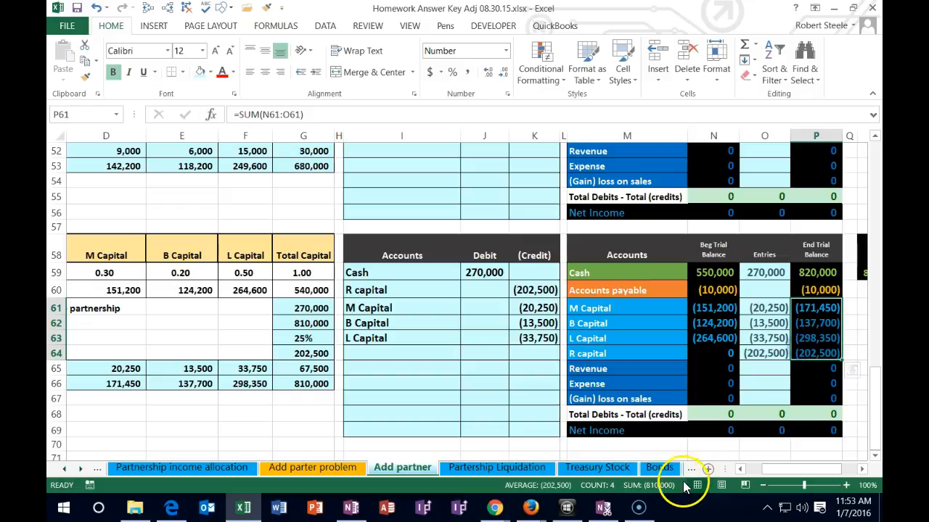